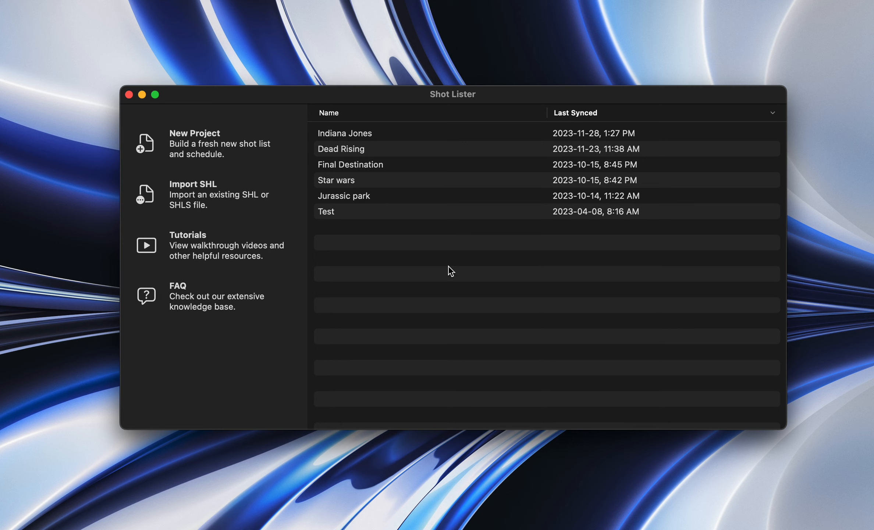
Step: Open the Indiana Jones project, enlarge its window across most of the screen, and show the project info
double_click(337, 135)
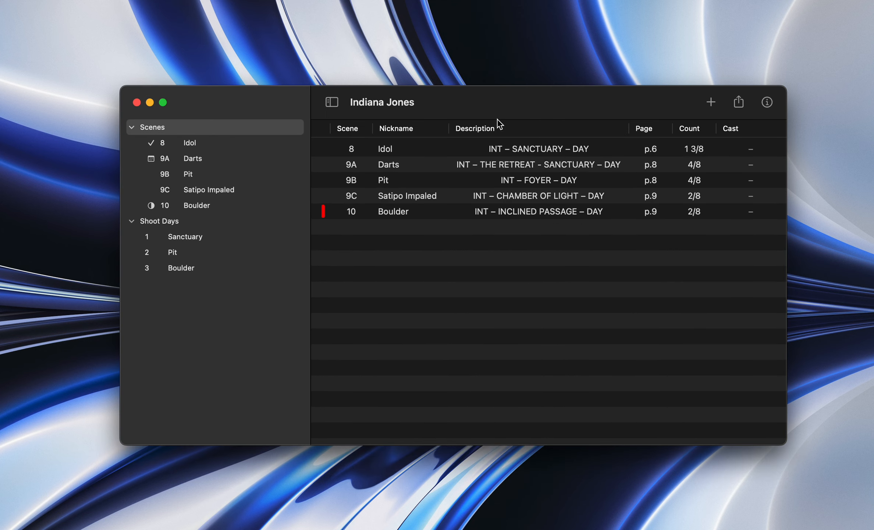
click(496, 102)
drag(496, 102, 416, 44)
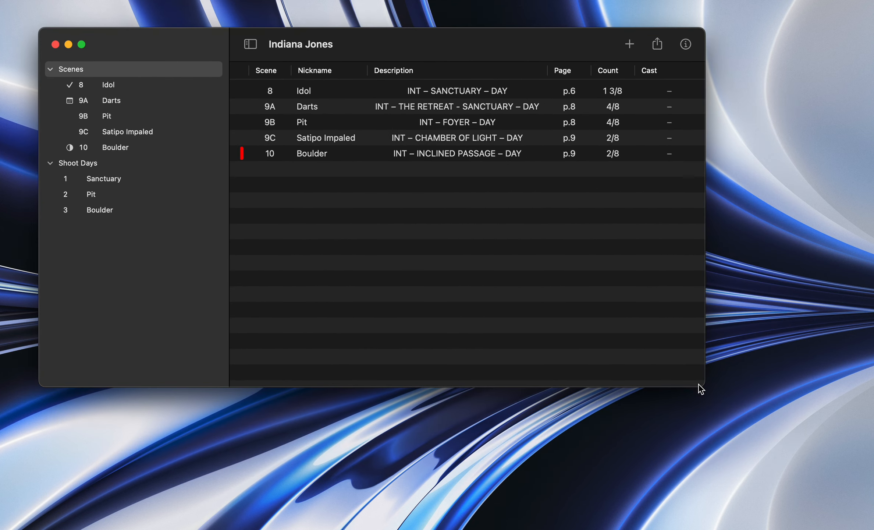
drag(699, 385, 851, 512)
click(837, 44)
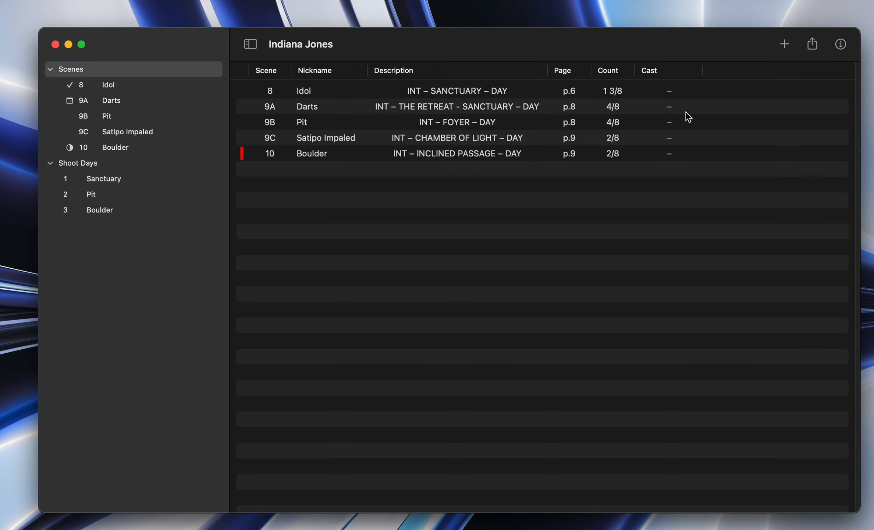
Step: Compare the project's overview of all scenes with its overview of all shoot days
click(77, 71)
click(75, 167)
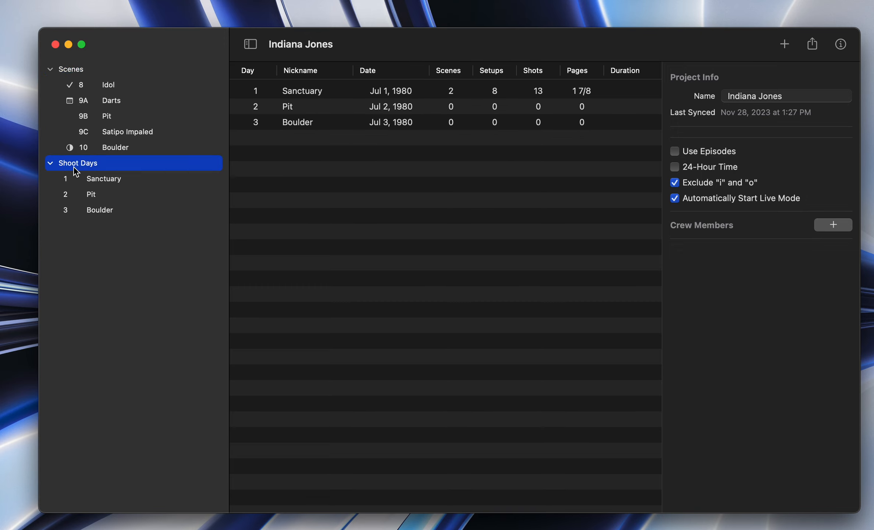
click(79, 71)
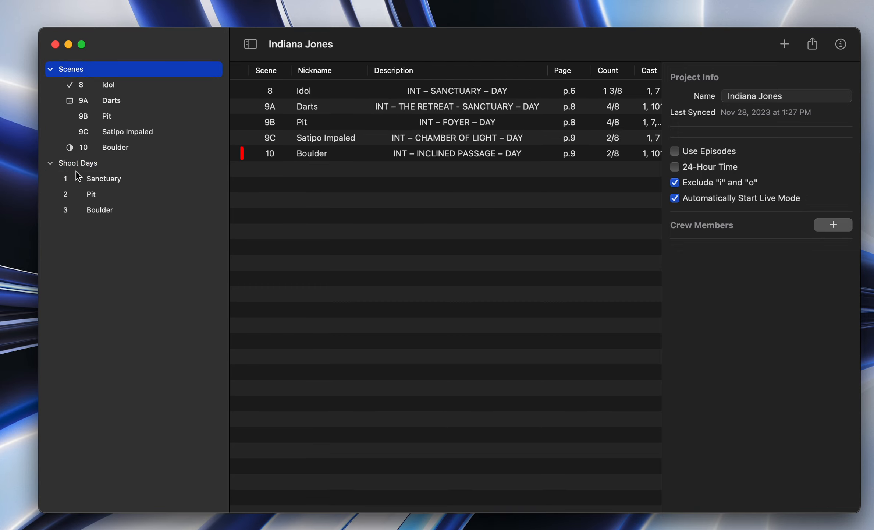
click(77, 169)
click(84, 72)
click(76, 166)
click(72, 71)
Step: Hide and reshow the project info, and highlight the project's name without editing it
click(841, 44)
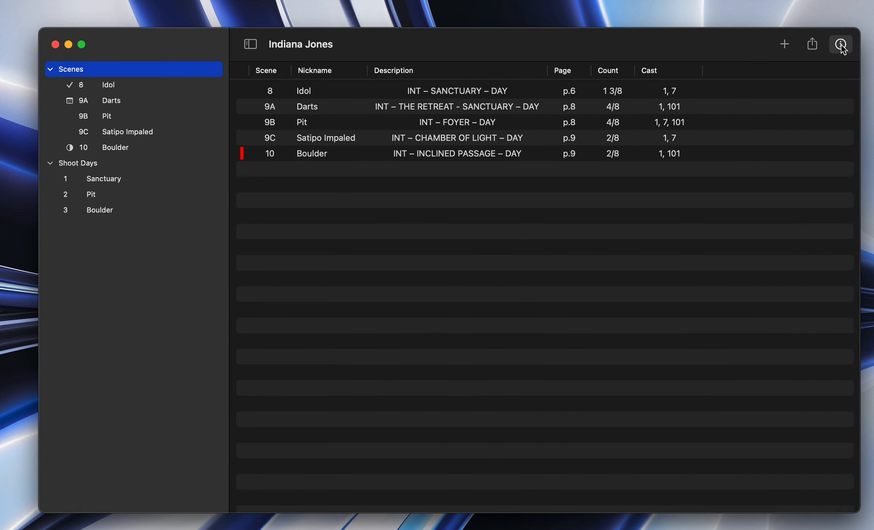
click(841, 44)
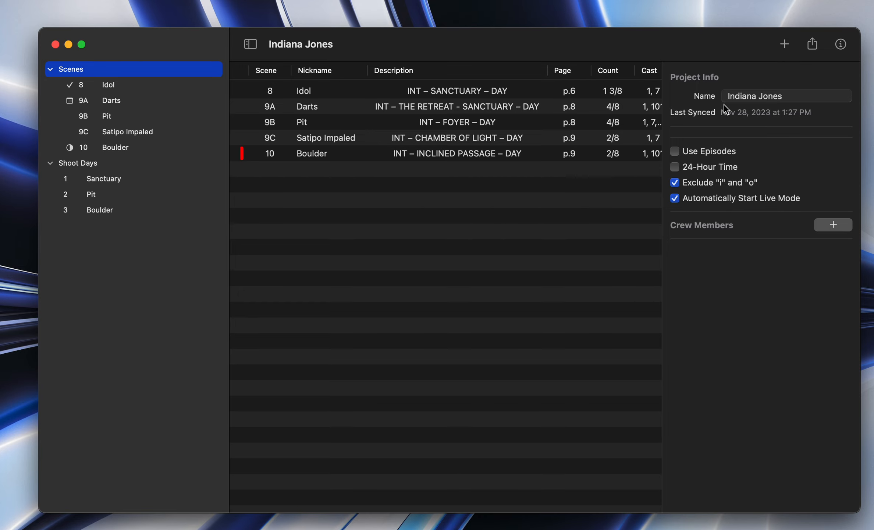
click(769, 96)
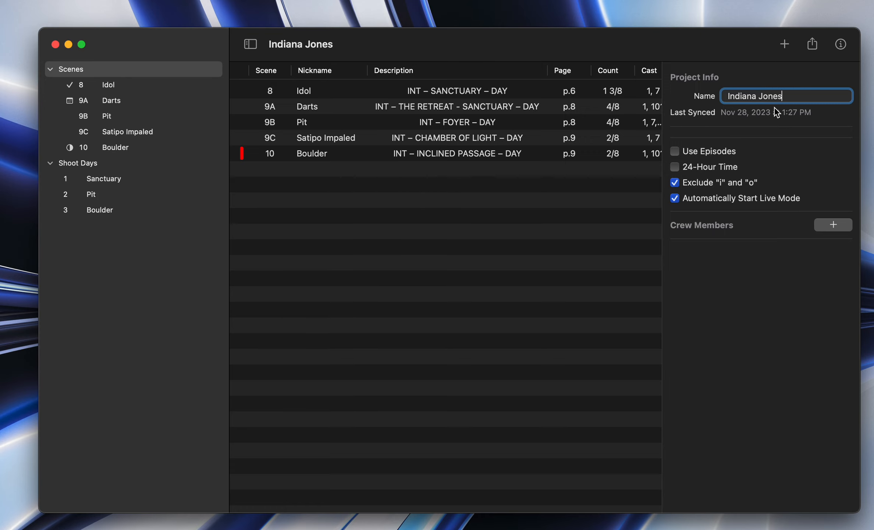
drag(789, 95, 696, 101)
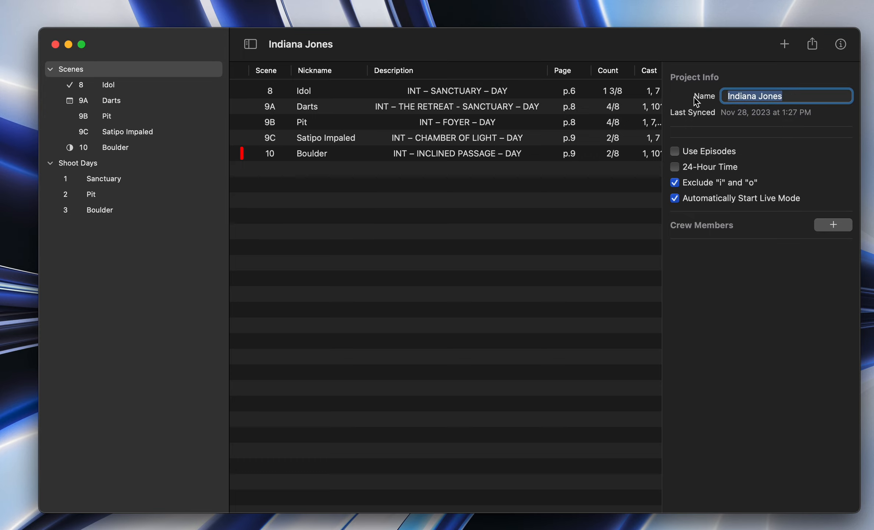
click(747, 337)
Step: Enable episodes for the project and set the new episode to season 3, number 12
click(675, 151)
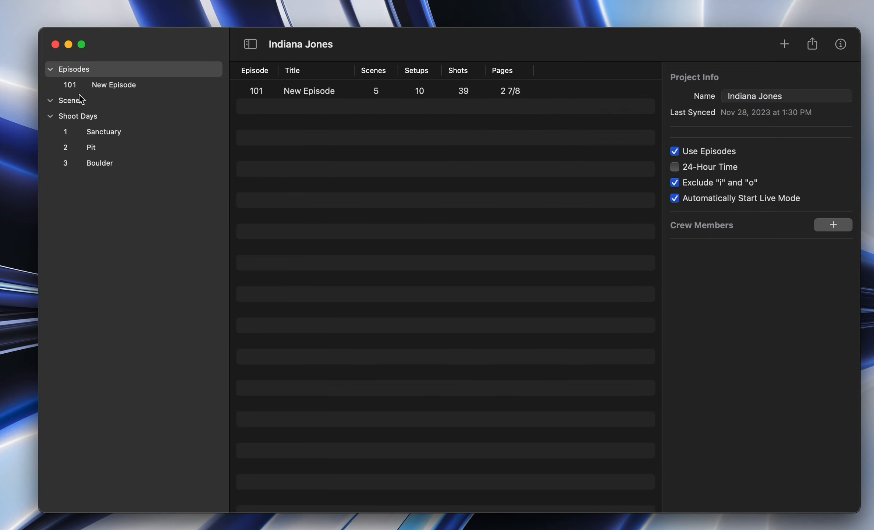
click(101, 88)
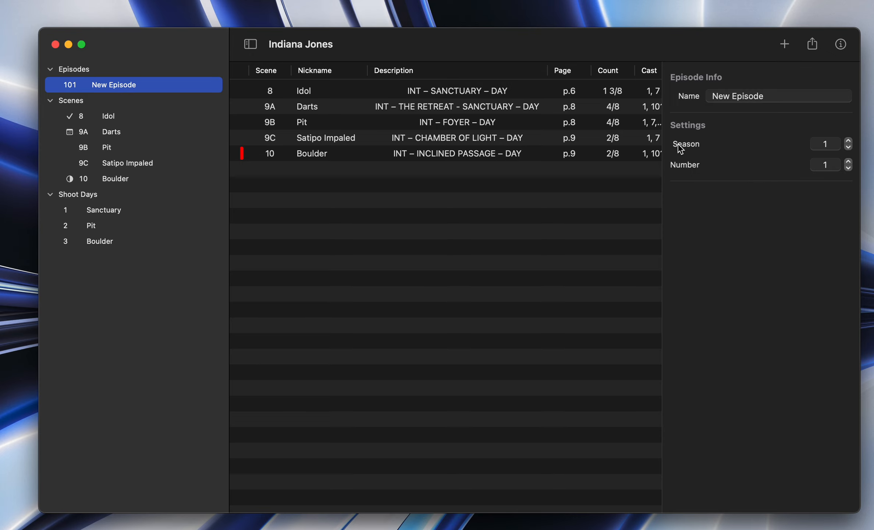
click(848, 142)
click(849, 141)
click(824, 164)
text(2)
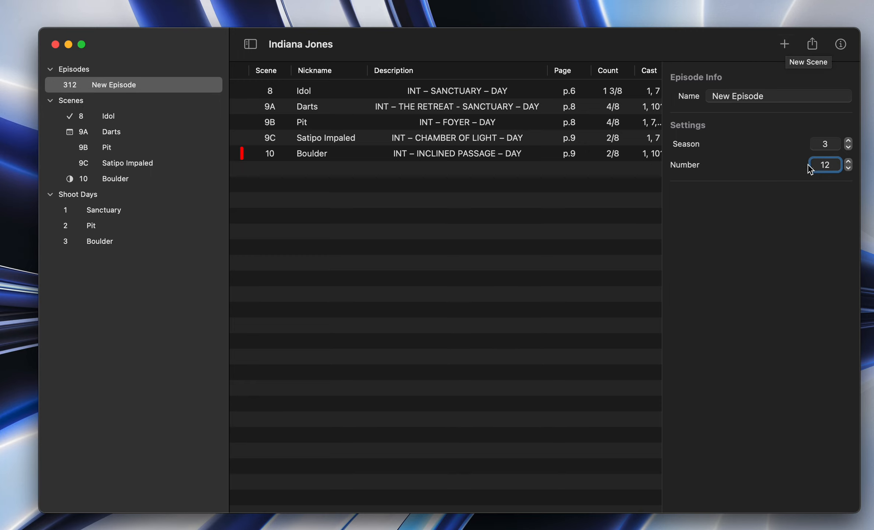
click(824, 144)
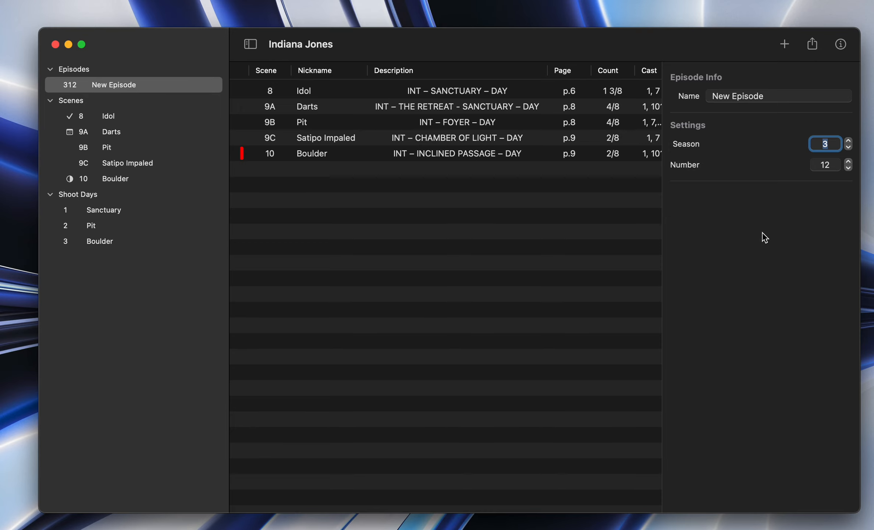
click(579, 230)
Step: Turn off both the Use Episodes and the 24-Hour Time options in the project settings
click(75, 69)
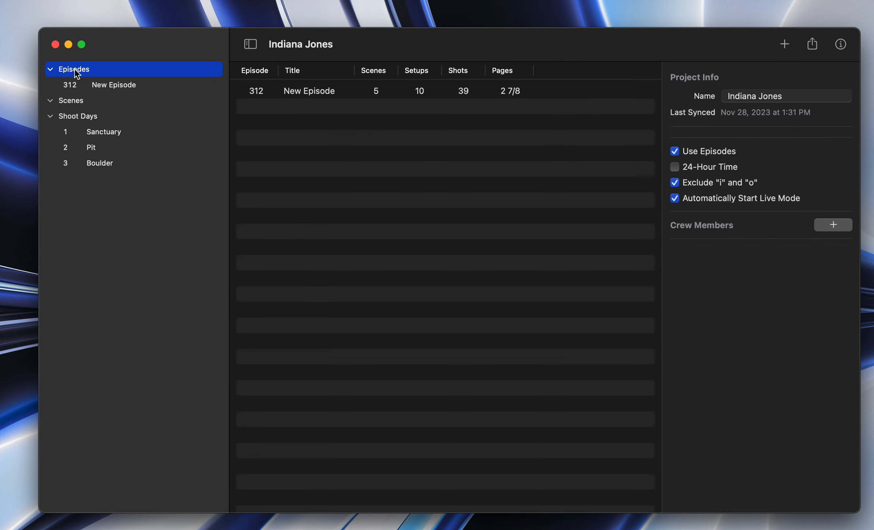
click(675, 152)
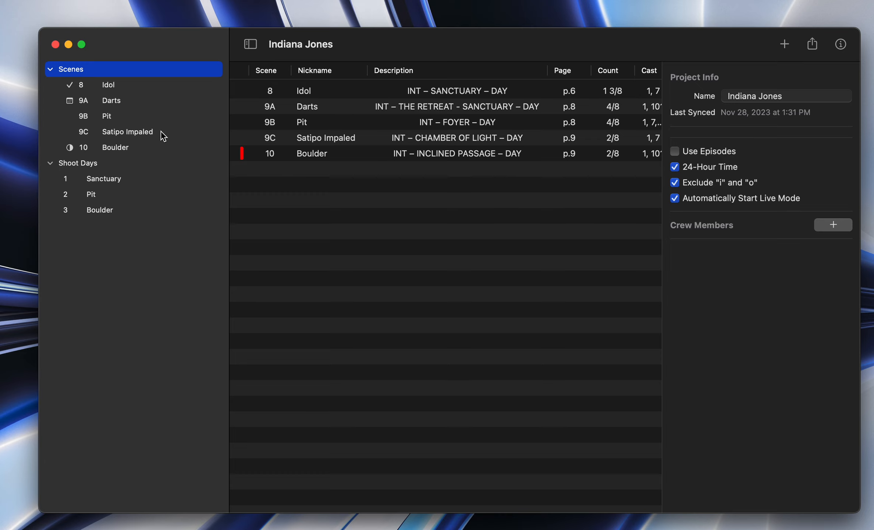
click(677, 169)
Step: Turn off Automatically Start Live Mode, read and dismiss the notice, and turn the option back on
click(679, 200)
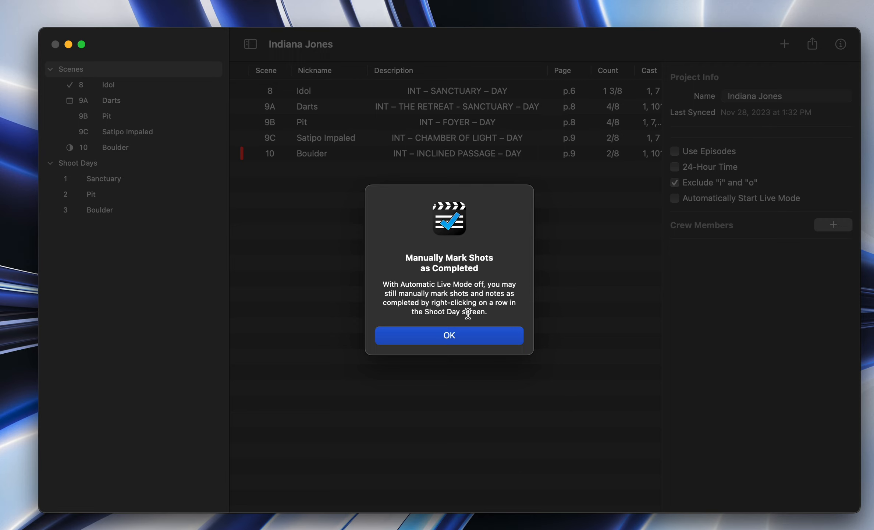
drag(489, 286, 476, 301)
click(491, 309)
click(447, 289)
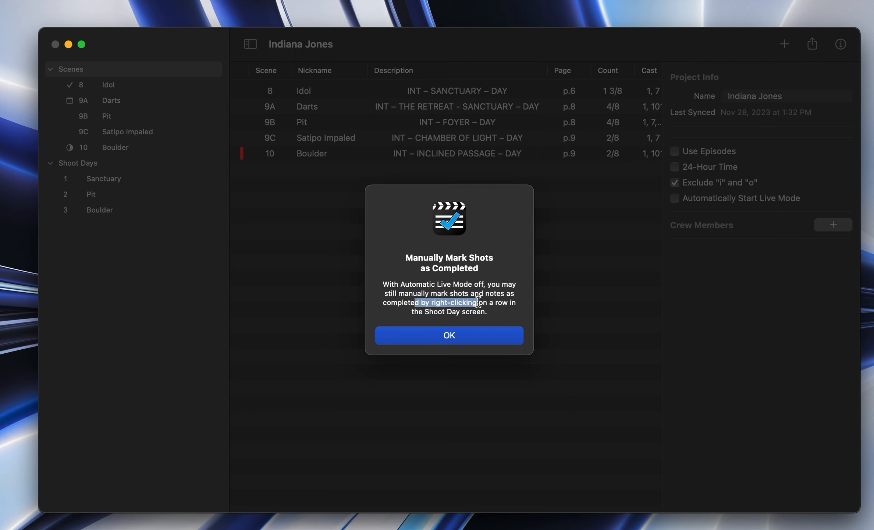
click(481, 306)
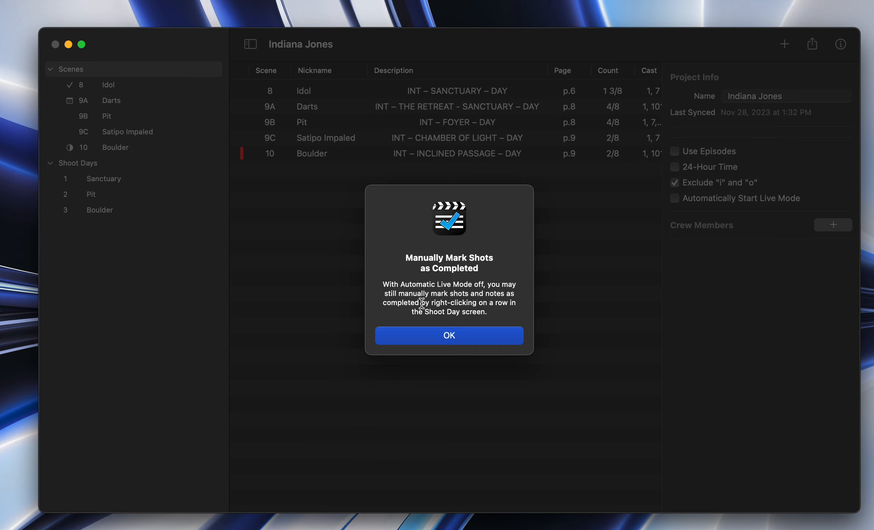
click(438, 334)
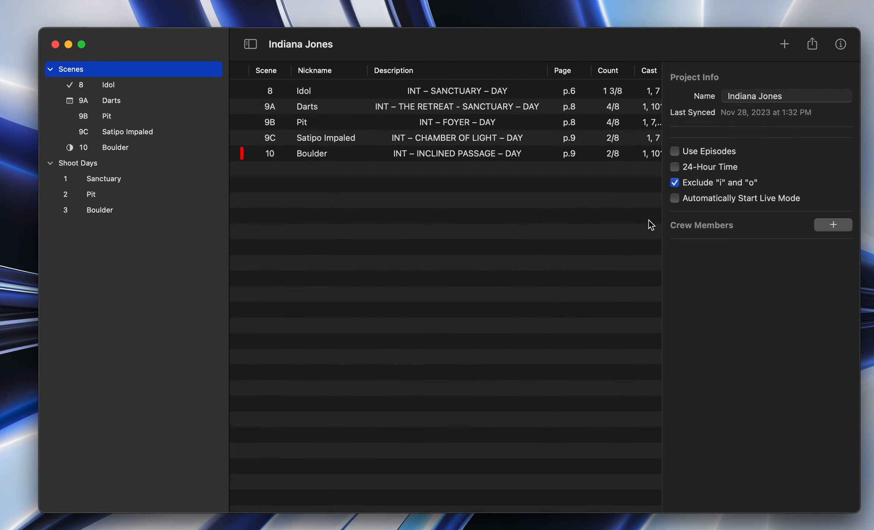
click(675, 200)
Step: Start a crew member invitation, switch its role between View & Edit and View Only, and cancel it
click(834, 228)
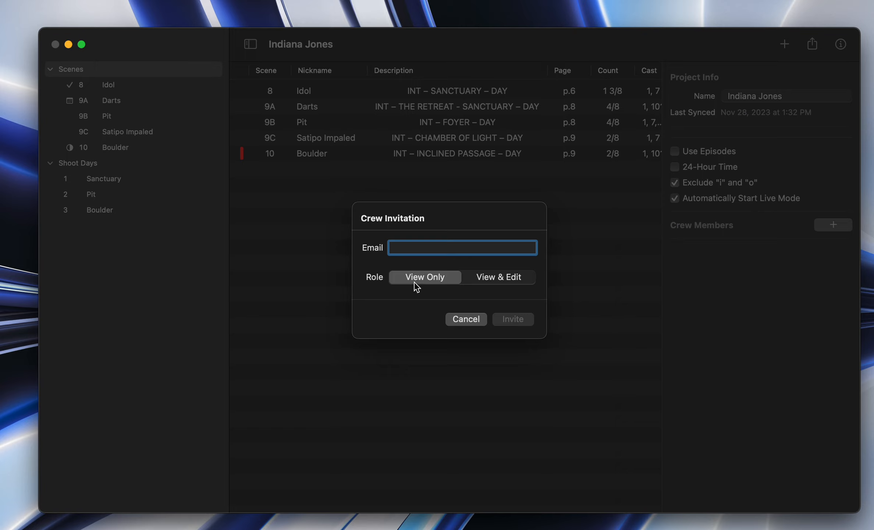
click(495, 276)
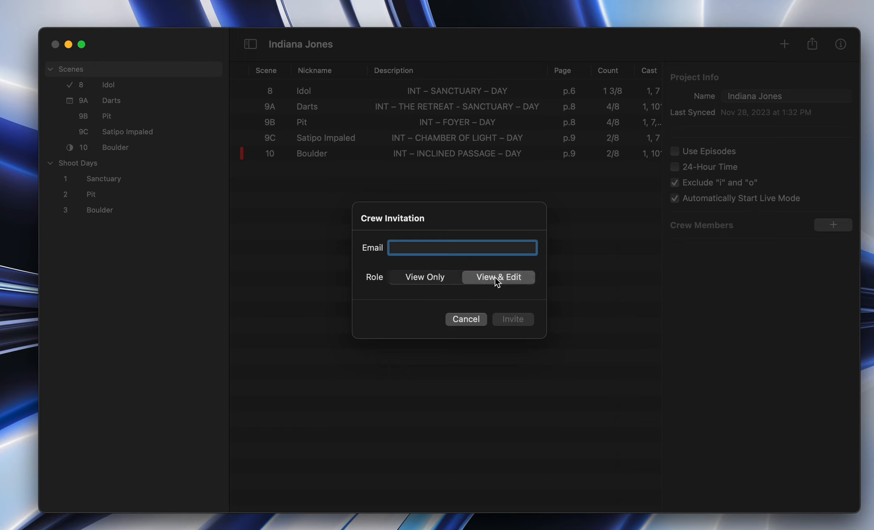
click(441, 278)
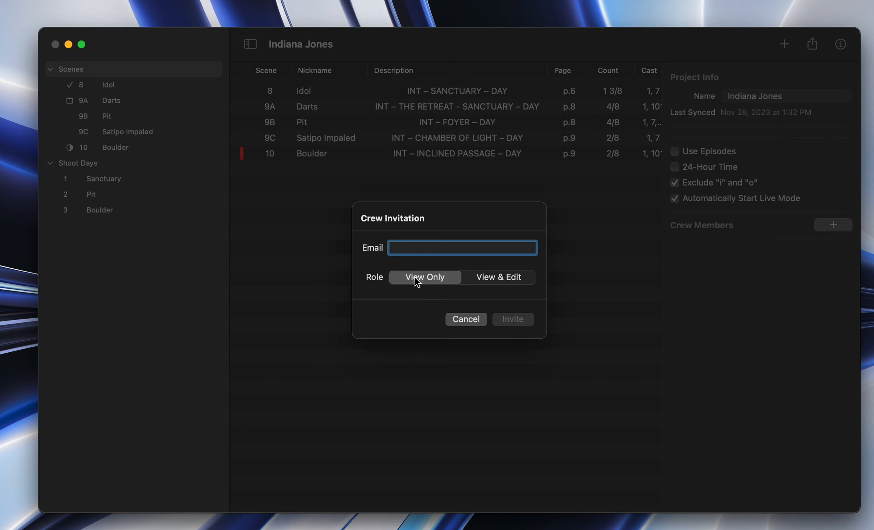
click(495, 276)
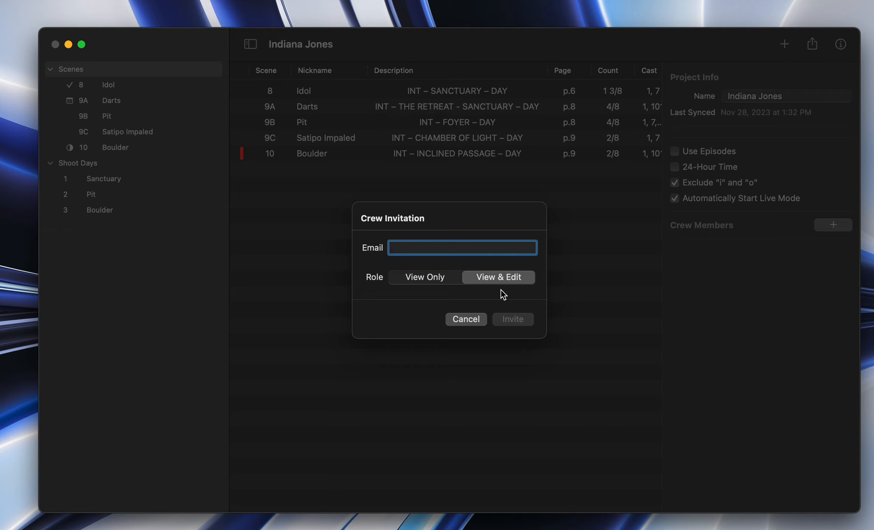
click(438, 281)
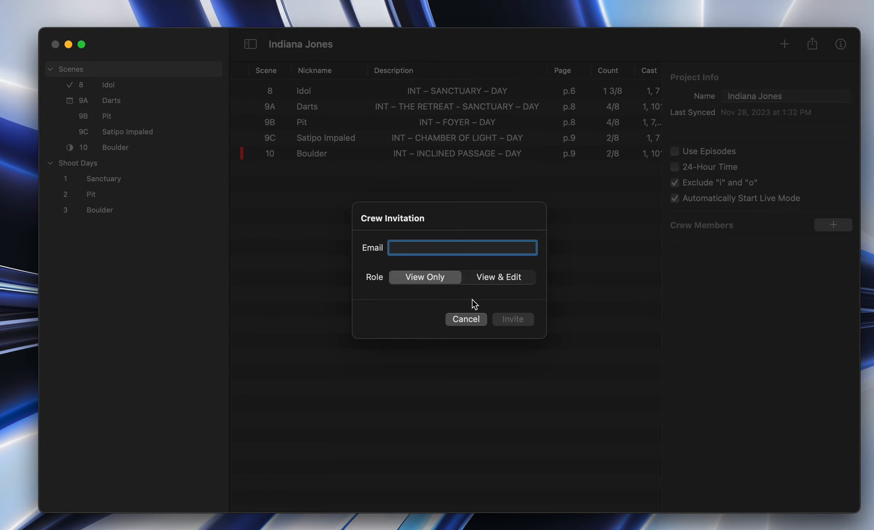
click(466, 319)
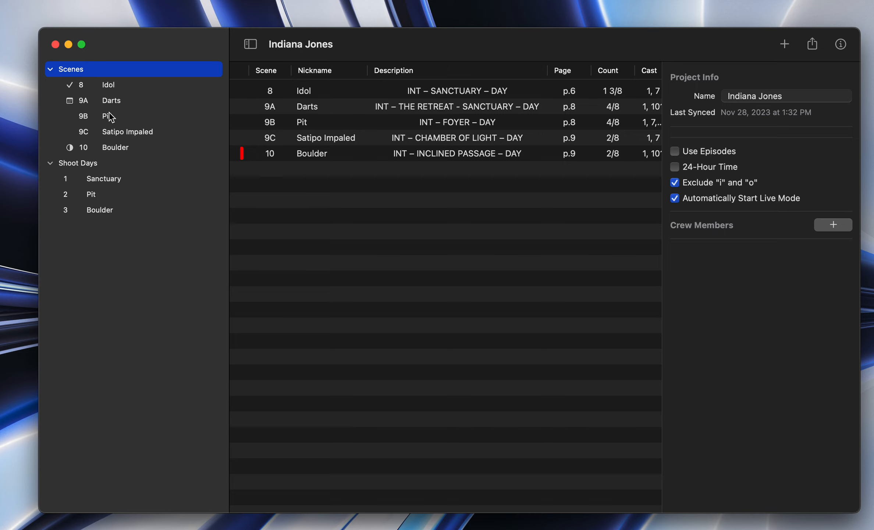
Step: Display the overview of all scenes and examine its columns through to the cast numbers
click(373, 385)
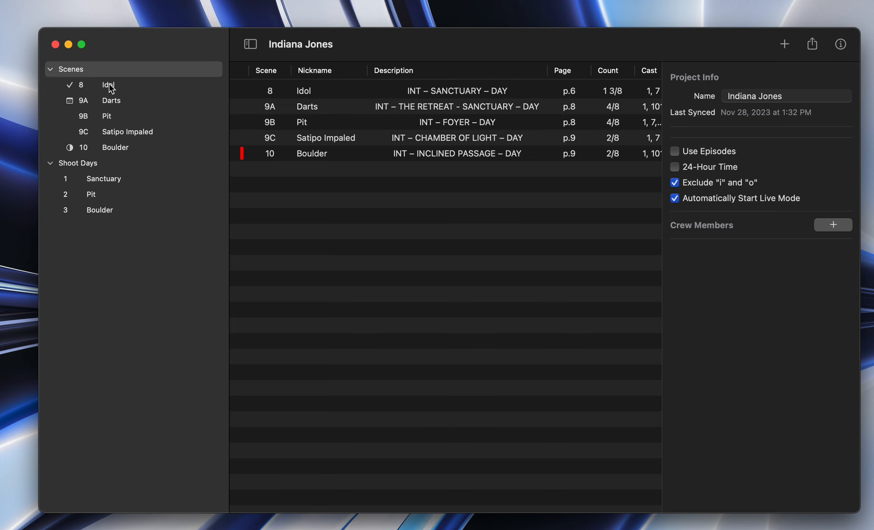
click(71, 71)
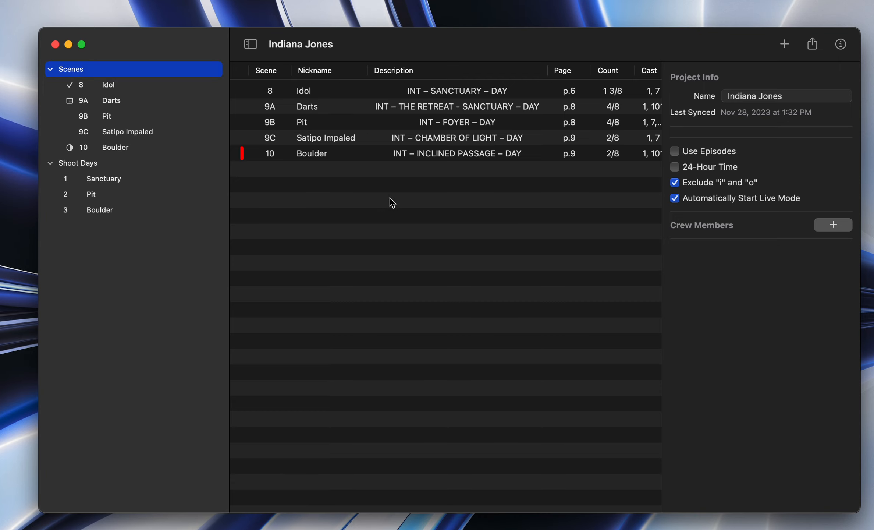
scroll(390, 201, right, 2)
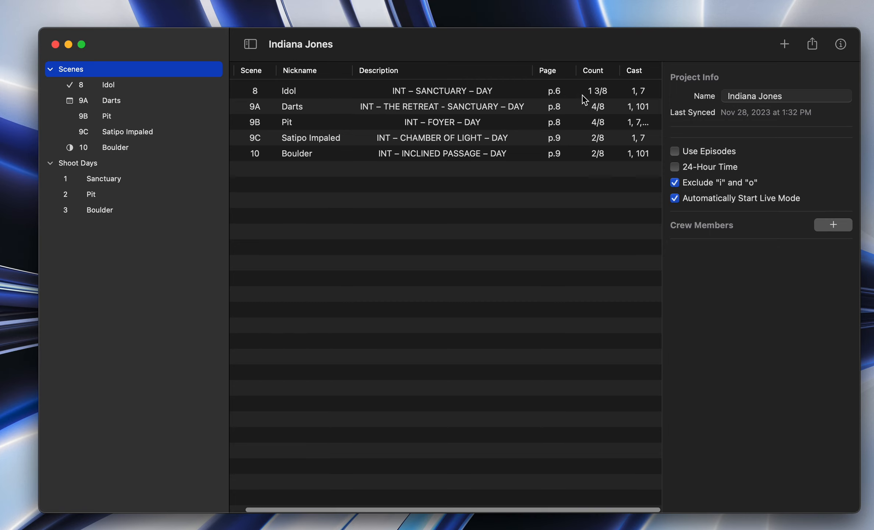
scroll(477, 120, left, 2)
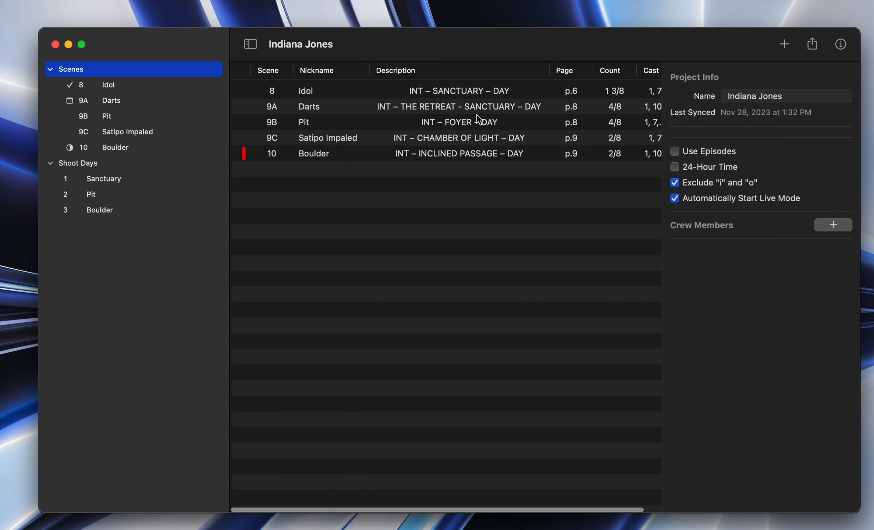
Step: Browse the shot lists of the individual scenes from Idol to Boulder, and return to the scenes overview
click(110, 85)
key(Down)
key(Down)
key(Down)
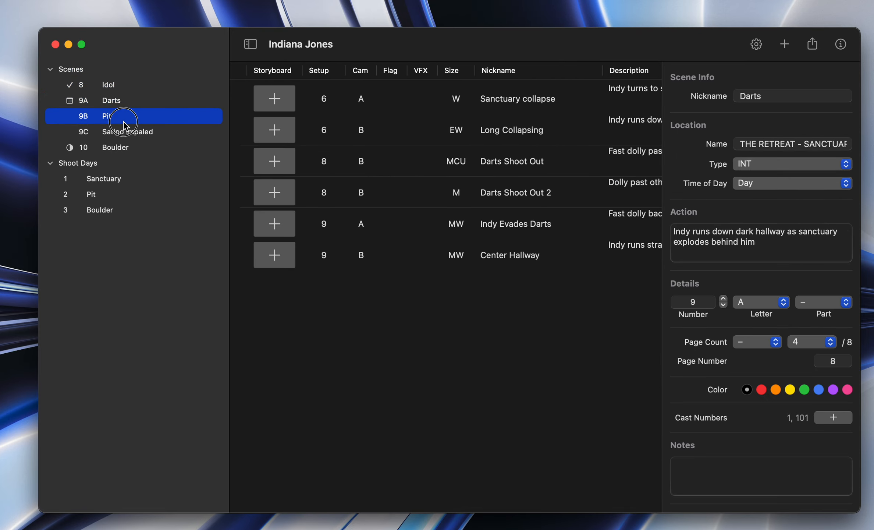
click(137, 148)
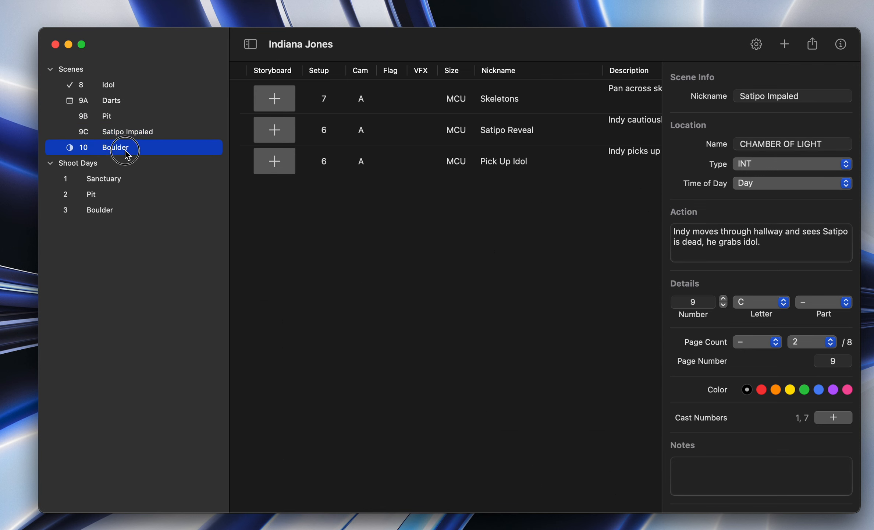
click(139, 117)
click(127, 86)
click(90, 71)
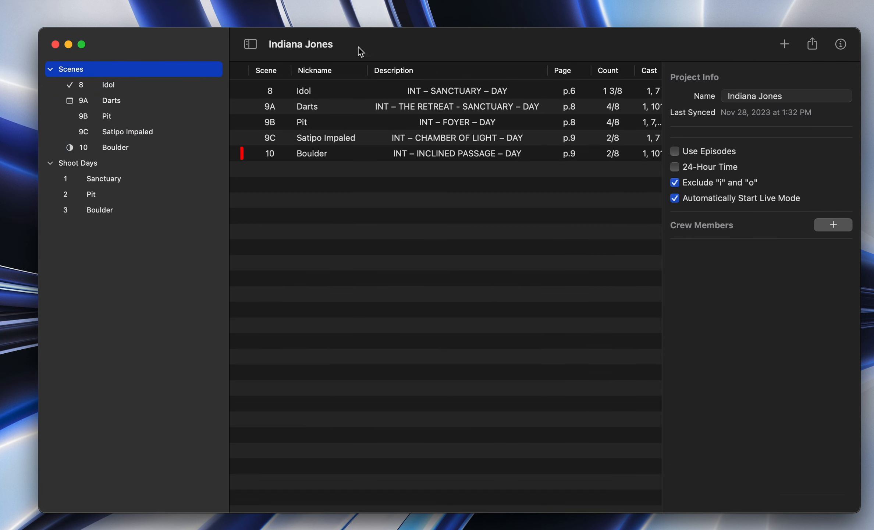
Step: Open scene 8, Idol, from the scenes overview and examine all columns of its shot list
double_click(311, 91)
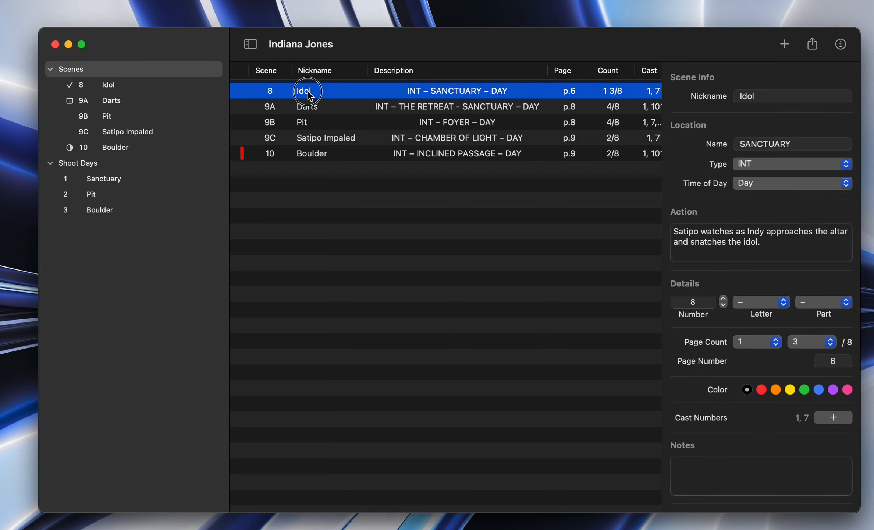
scroll(497, 262, right, 10)
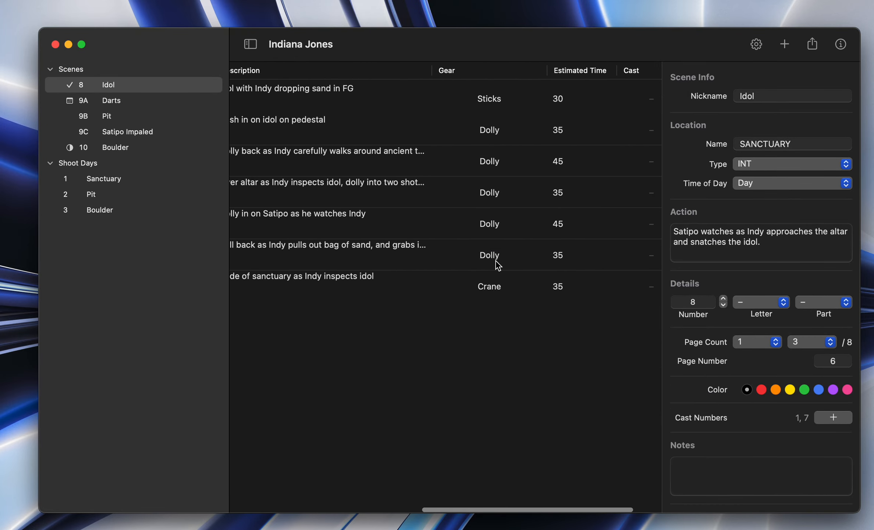
scroll(436, 194, left, 10)
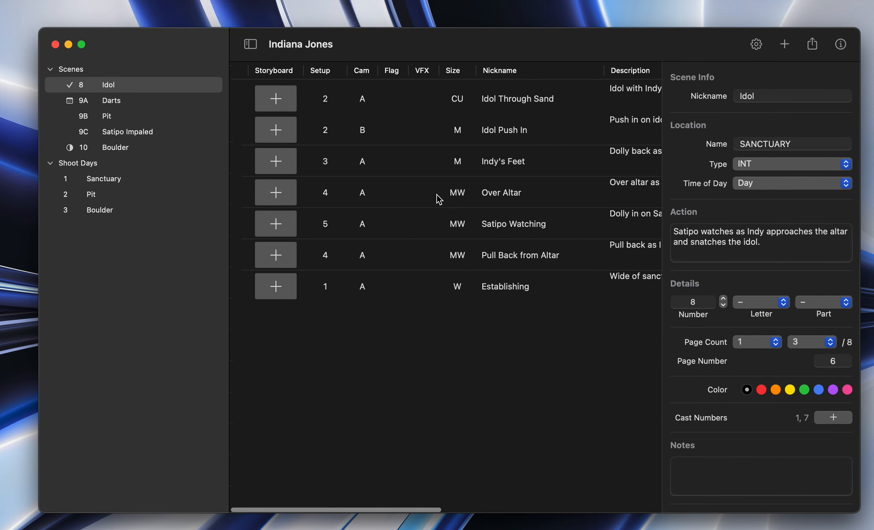
Step: Examine scene 8's shot list across all columns, from Storyboard through to Estimated Time
scroll(473, 199, right, 10)
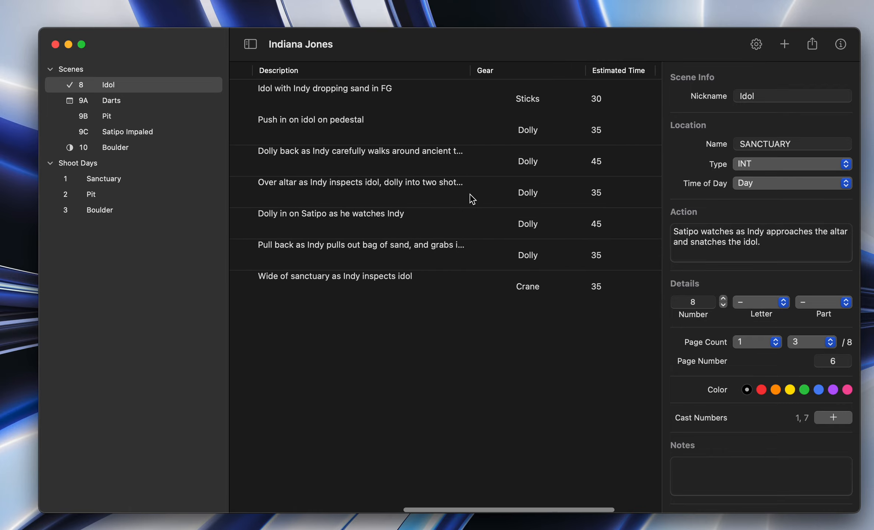
scroll(470, 197, left, 10)
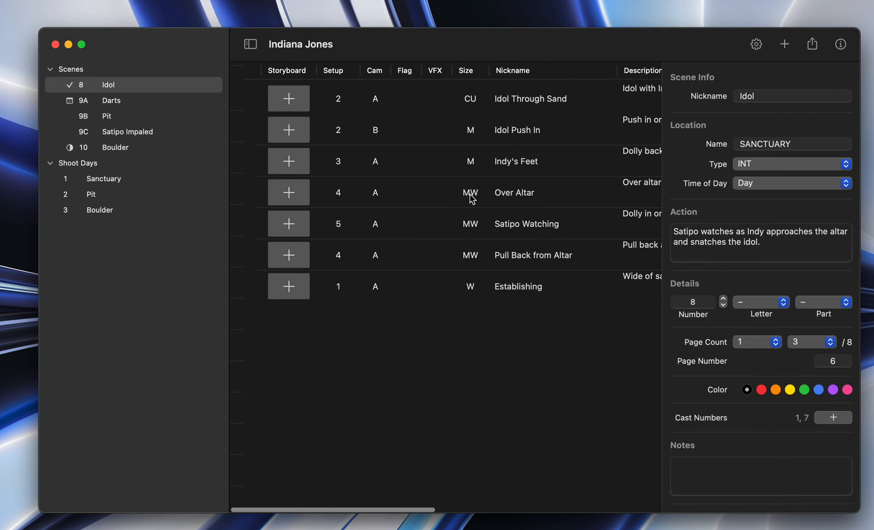
scroll(486, 202, right, 10)
scroll(486, 202, left, 10)
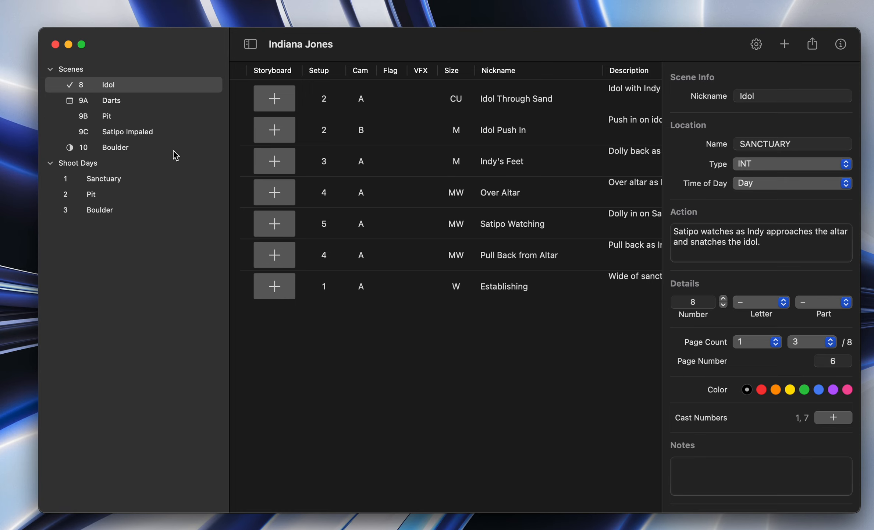
Step: Open shoot day 1, Sanctuary, and read through its schedule of shots and breaks
click(98, 178)
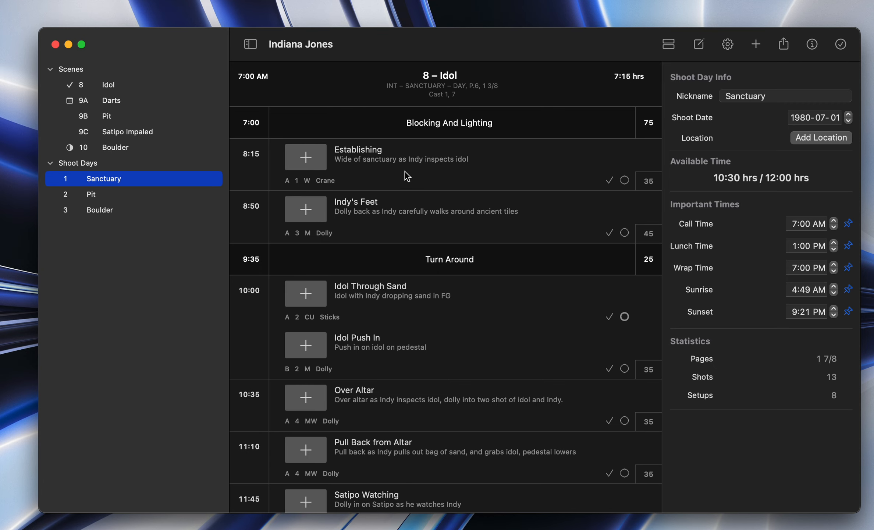
scroll(404, 369, down, 8)
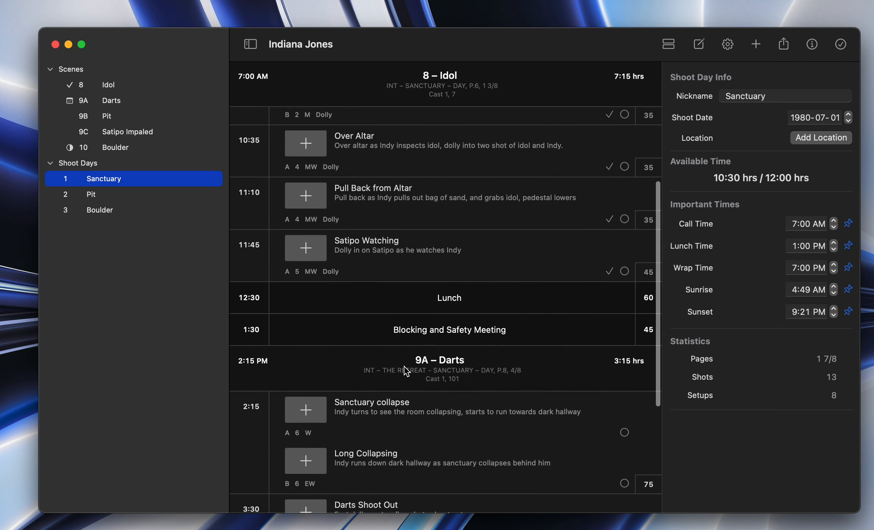
scroll(404, 370, up, 8)
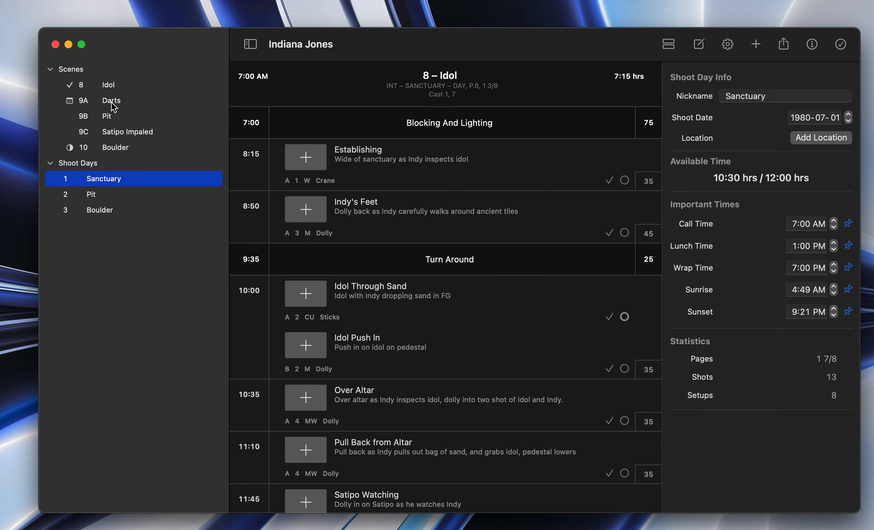
Step: Return to the shot list of scene 8, Idol, and look over its columns again
click(111, 87)
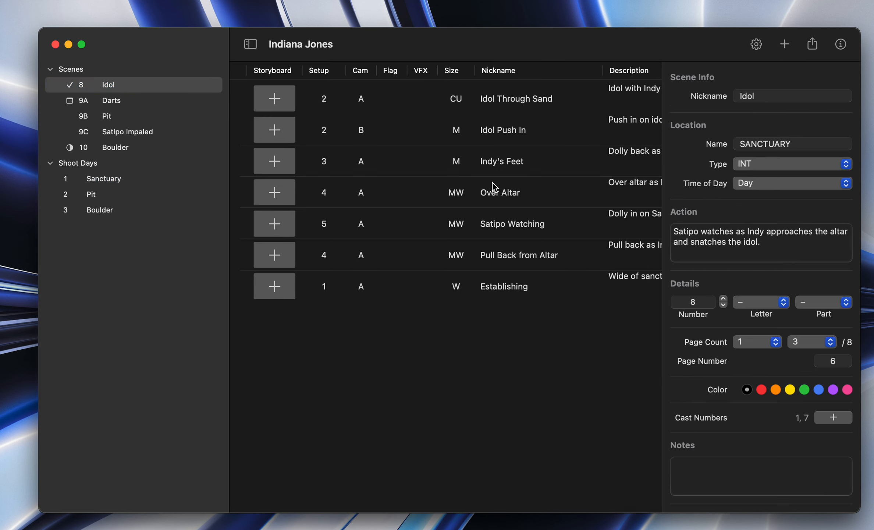
scroll(495, 187, right, 10)
scroll(495, 188, left, 10)
Step: Add a new scene to the project from the overview of all scenes
click(110, 71)
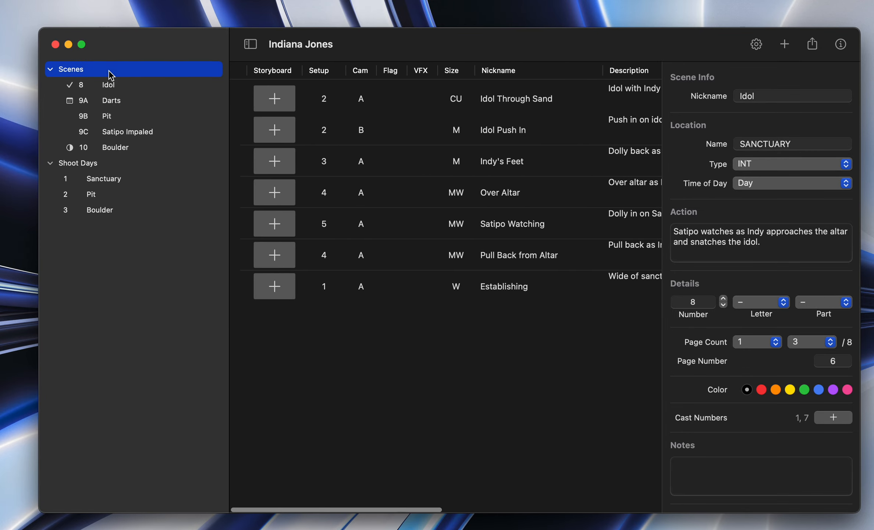
click(392, 334)
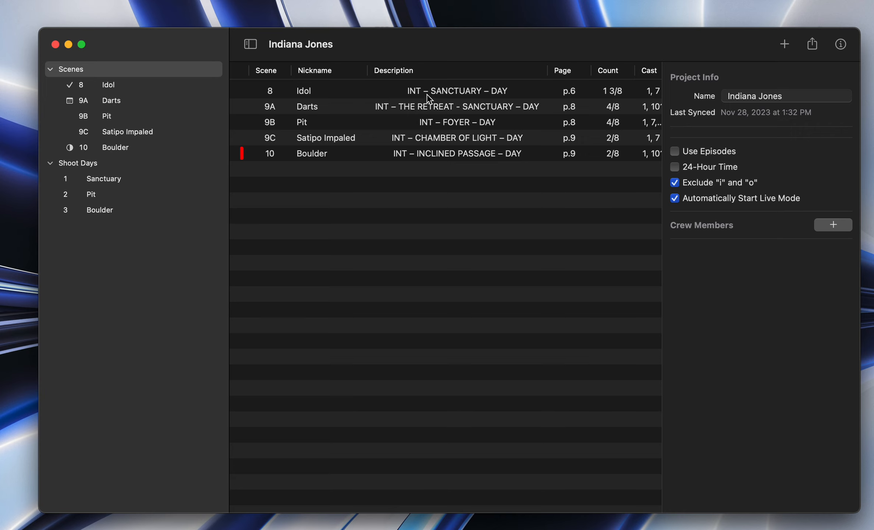
click(785, 46)
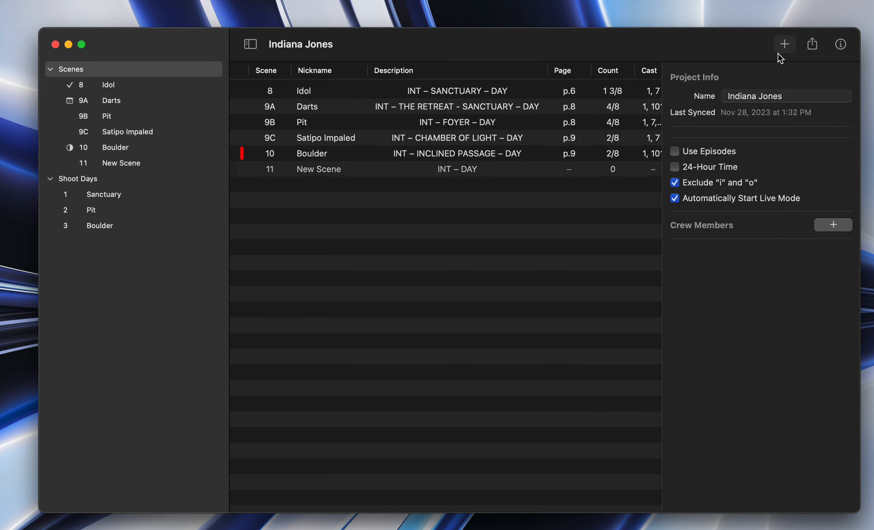
Step: Set the nickname of the new scene 11 to "Open the arc!"
click(273, 154)
click(272, 170)
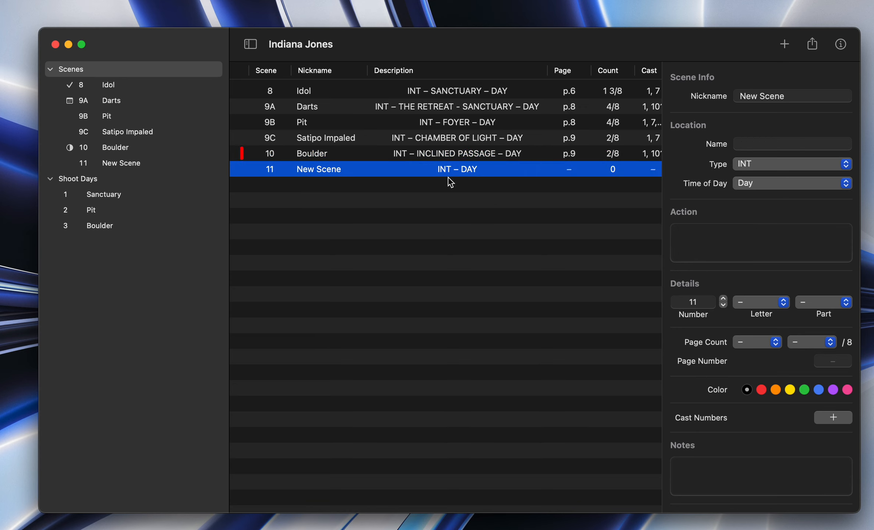
click(427, 157)
click(426, 169)
drag(795, 95, 703, 98)
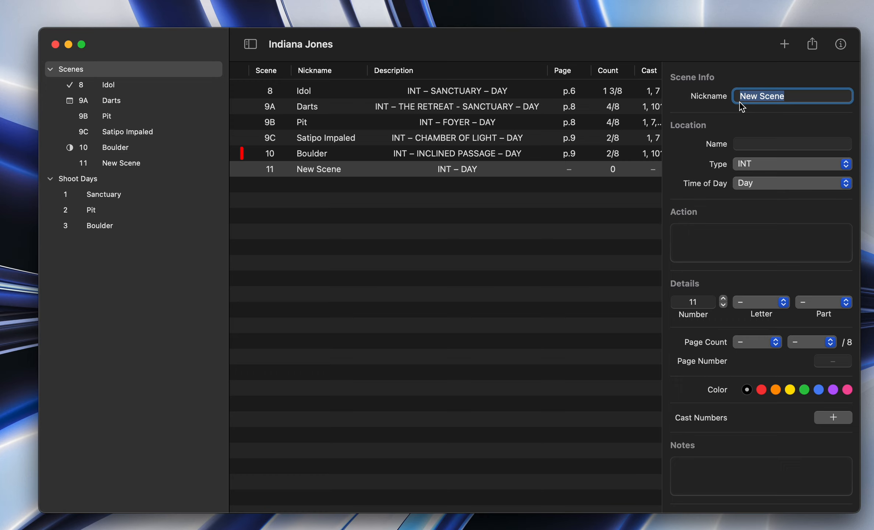
text(Open the arc!)
key(Return)
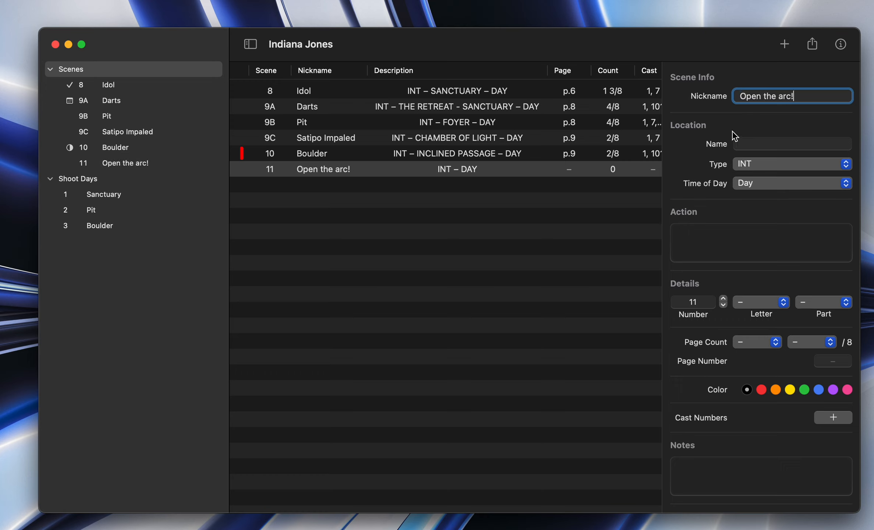
Step: Set the scene's location name to Island, its type to EXT and its time of day to Evening
click(757, 143)
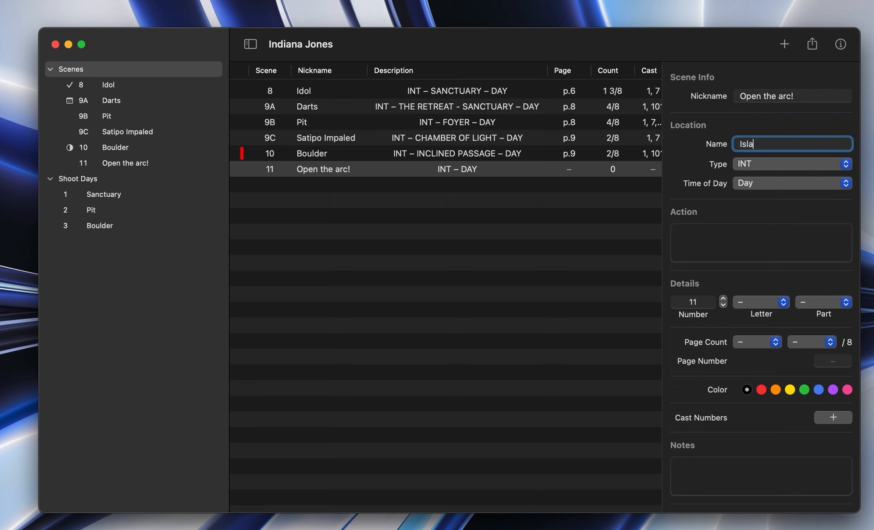
click(762, 169)
click(761, 180)
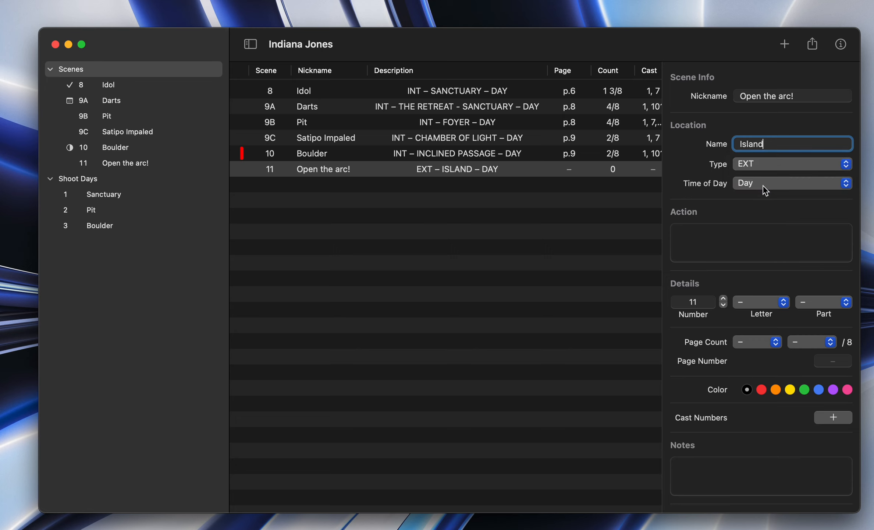
click(767, 186)
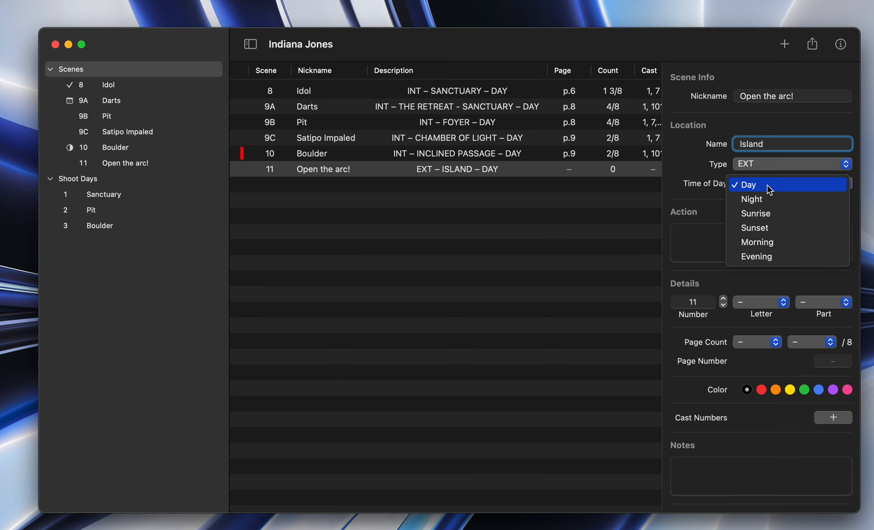
click(773, 256)
Step: Enter the scene's action description: "The nazi's open the arc and ghosts come out."
click(712, 241)
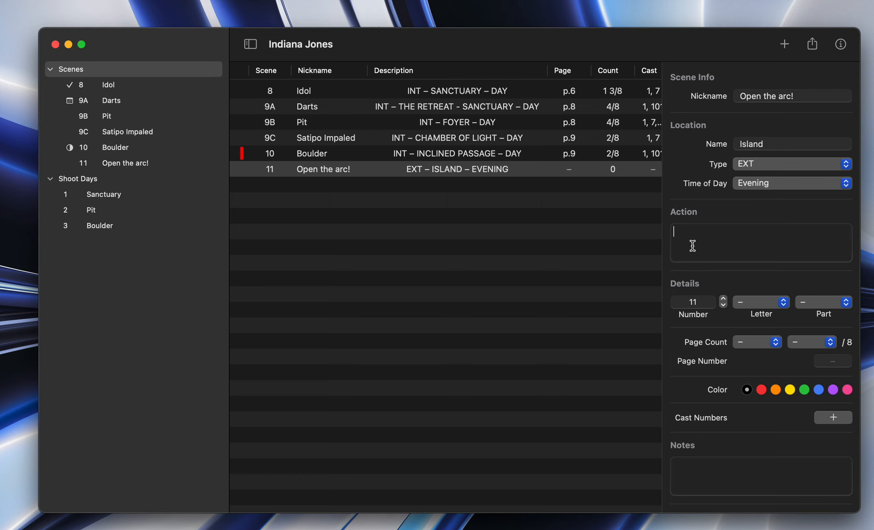
text(The nazi's open the arc and)
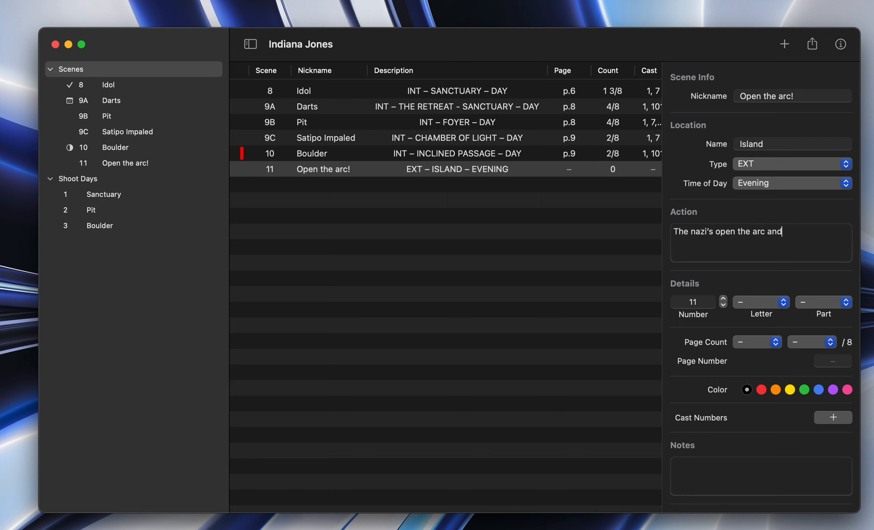
text( ghosts come out.)
click(741, 280)
Step: Change the "Open the arc!" scene's number to 77 and assign it the letter A
double_click(676, 302)
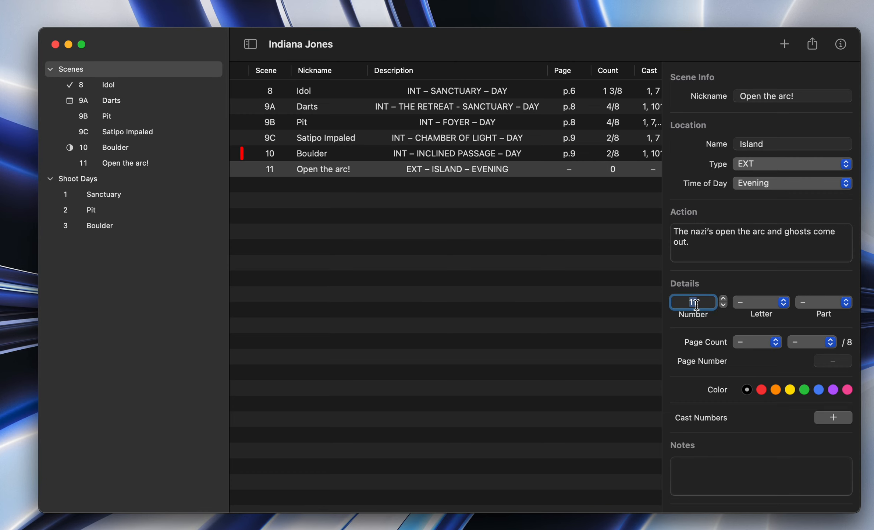
text(77)
click(774, 304)
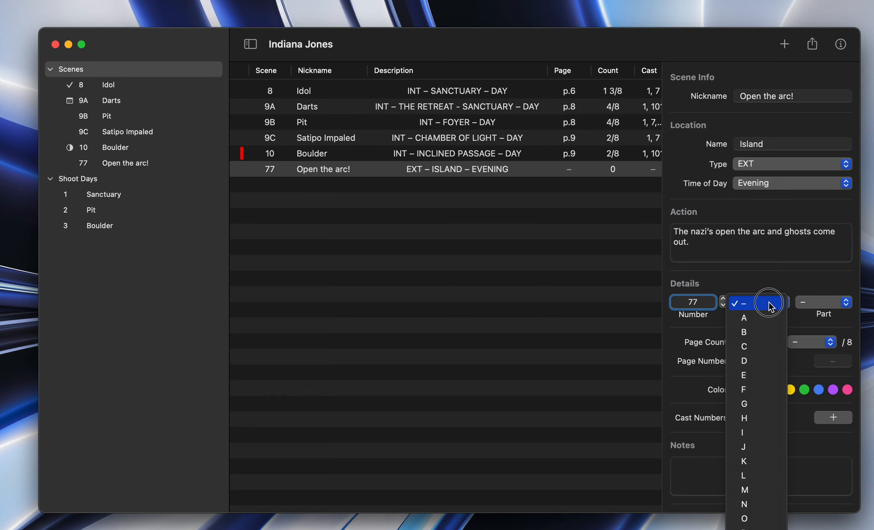
scroll(755, 463, down, 1)
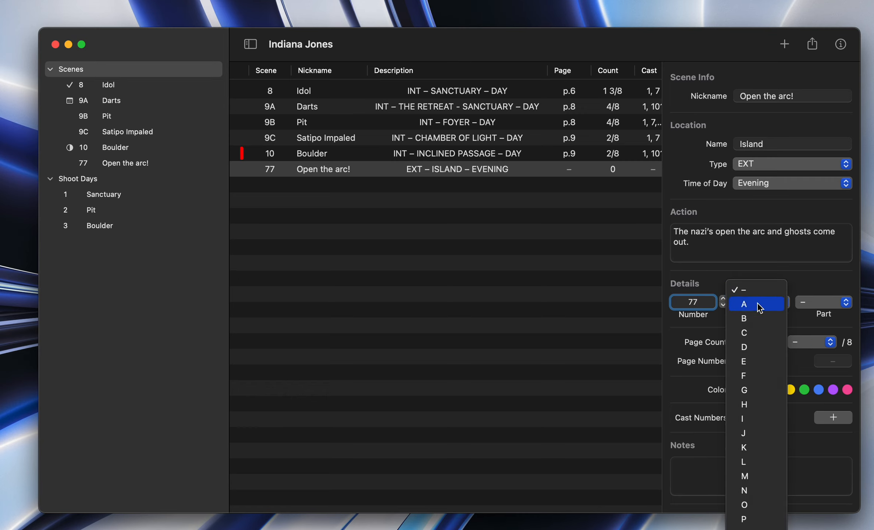
click(786, 274)
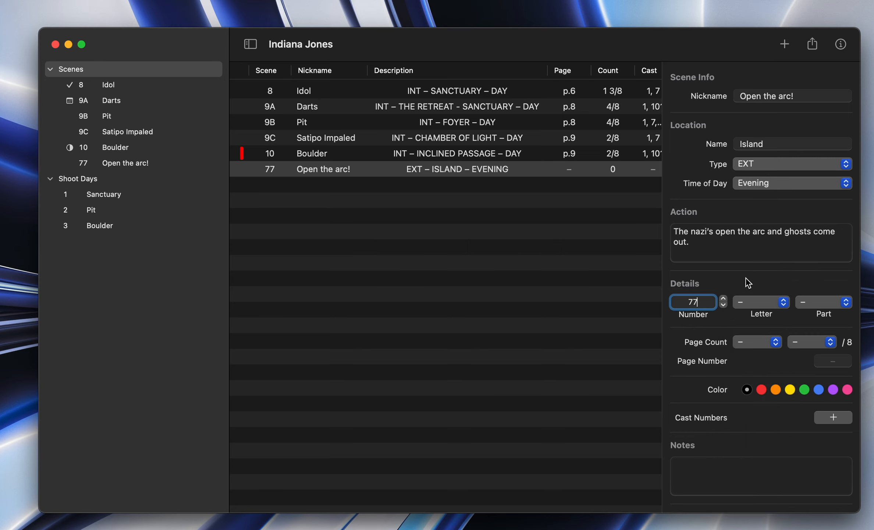
click(762, 304)
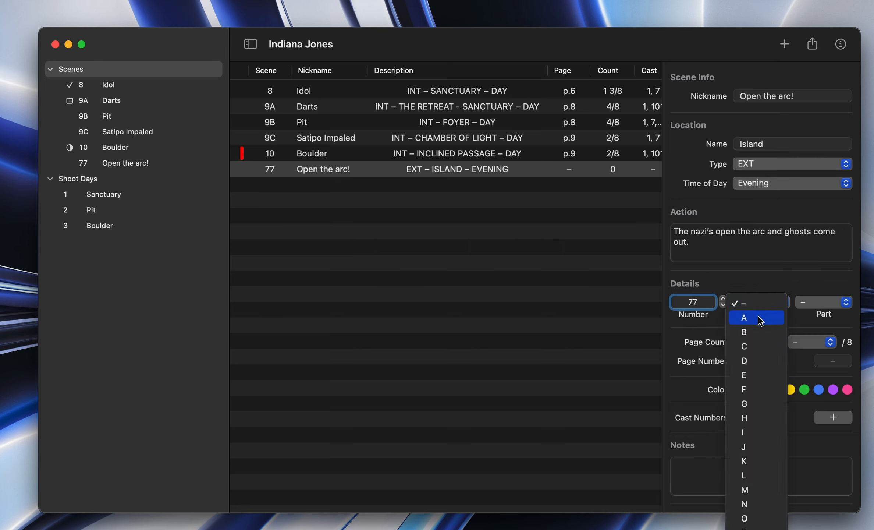
click(758, 317)
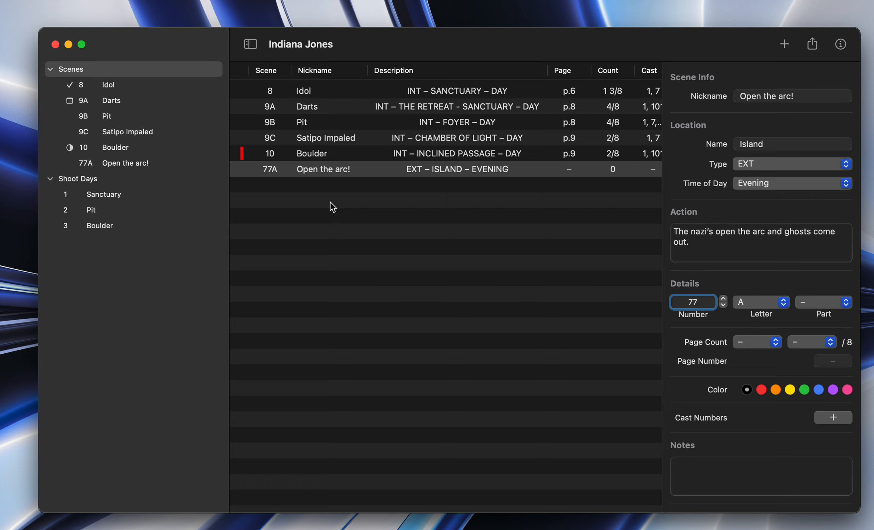
Step: Make scene 77A part 1 and widen the Scene column to fit its full number
click(831, 302)
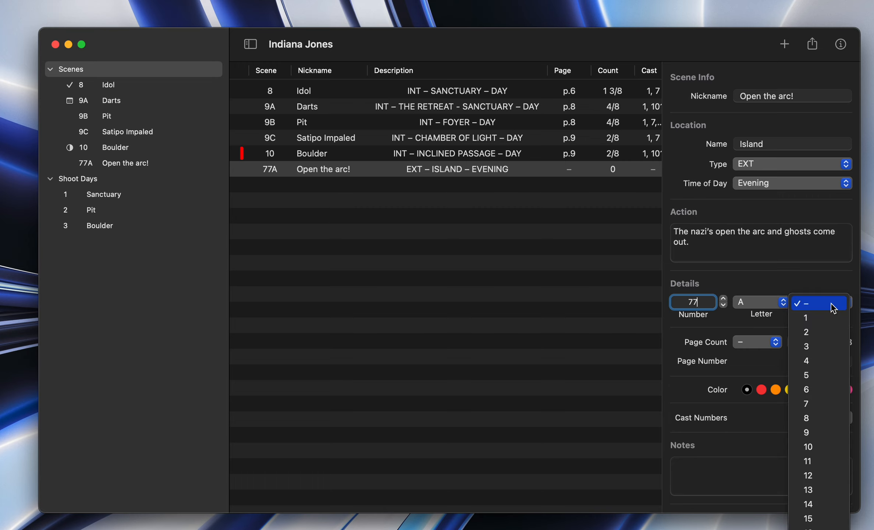
click(834, 304)
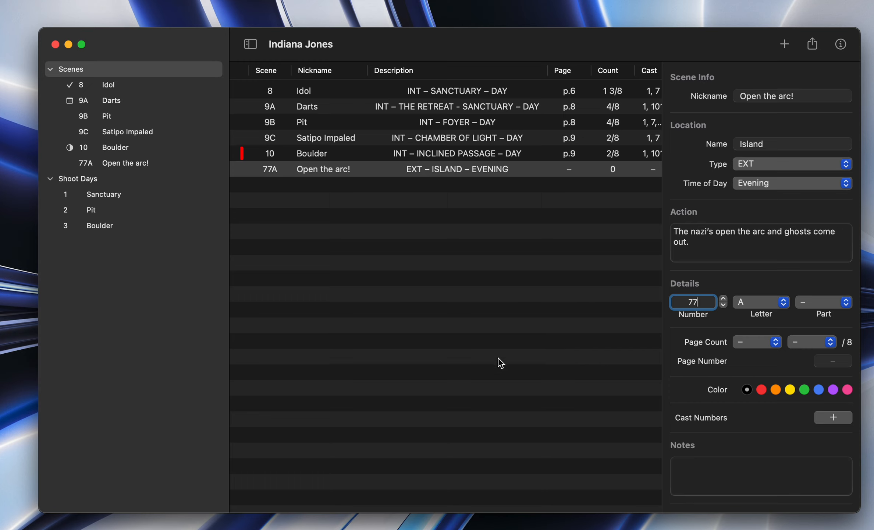
click(833, 303)
click(829, 321)
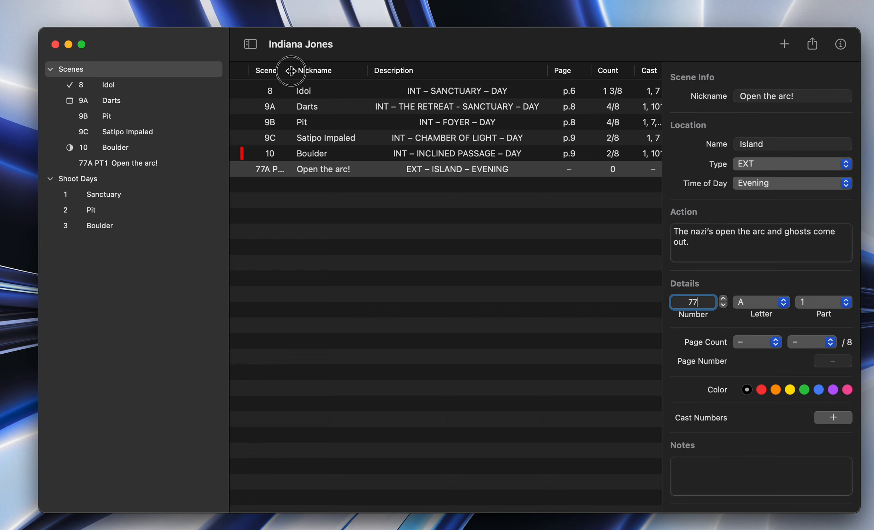
drag(291, 70, 299, 70)
click(480, 189)
Step: Add another new scene and number it 77, letter A, part 2
click(785, 45)
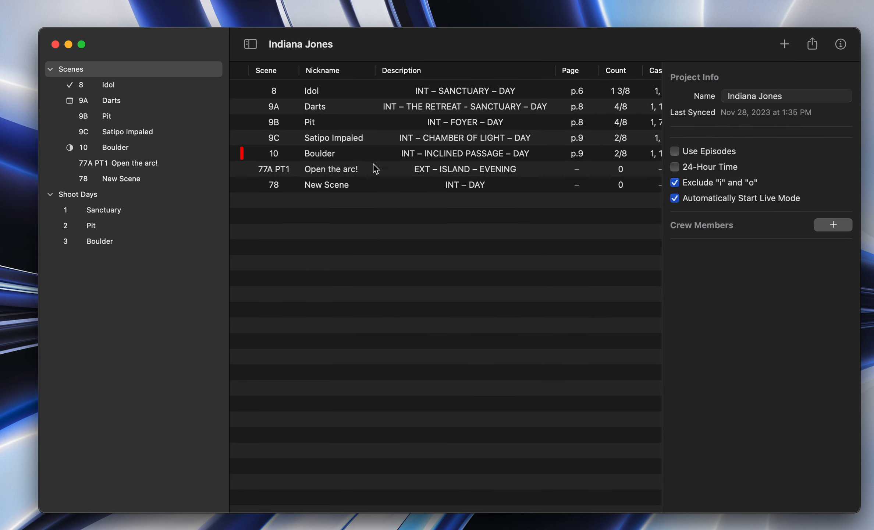
click(694, 302)
text(77)
key(Return)
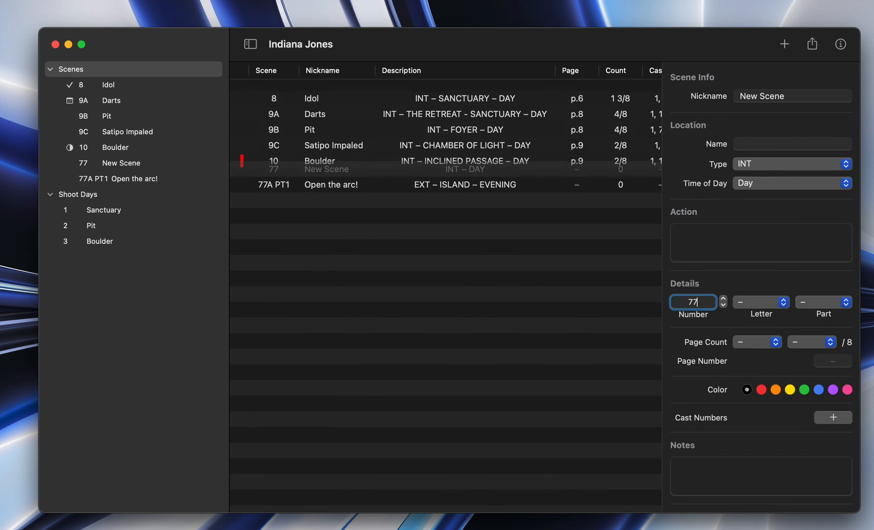
click(784, 309)
click(763, 318)
click(823, 312)
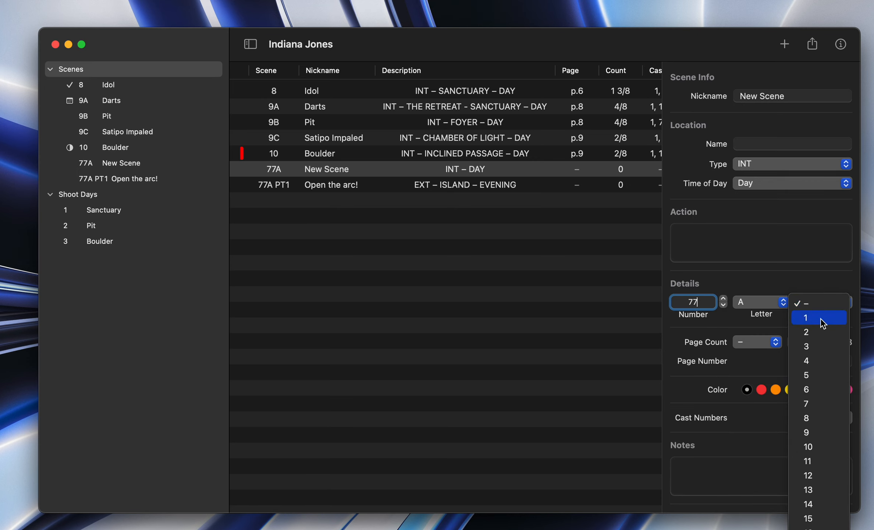
click(822, 336)
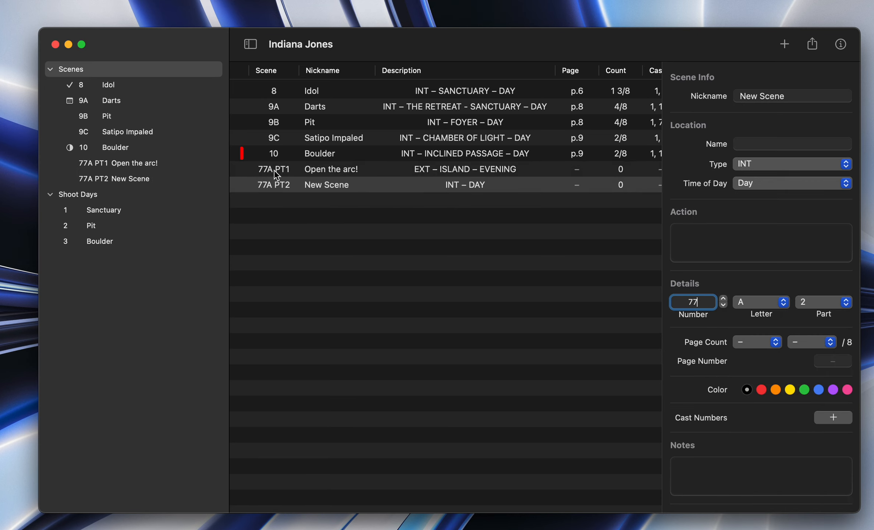
Step: Set the location name of scene 77A PT2 to park and its type to EXT
click(753, 144)
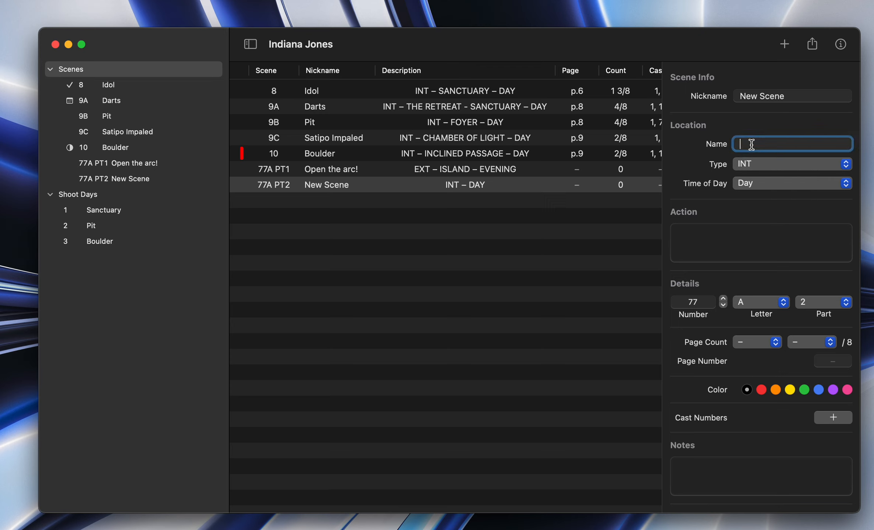
text(park)
click(752, 164)
click(751, 183)
click(467, 257)
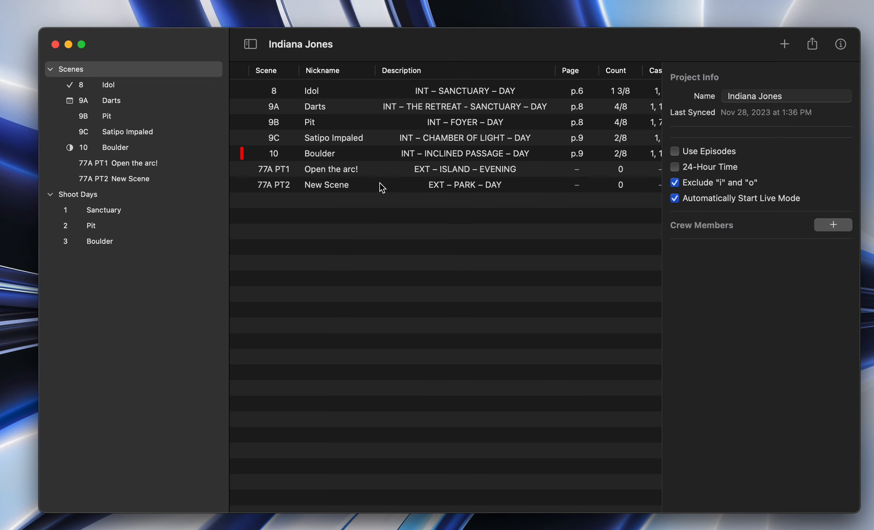
Step: Delete scene 77A PT2 from the scenes overview and confirm the deletion
click(293, 186)
key(BackSpace)
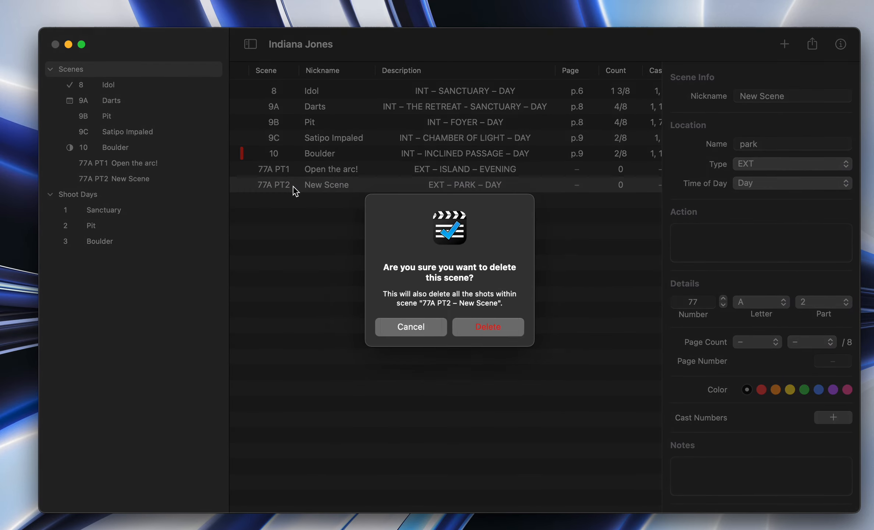
click(474, 326)
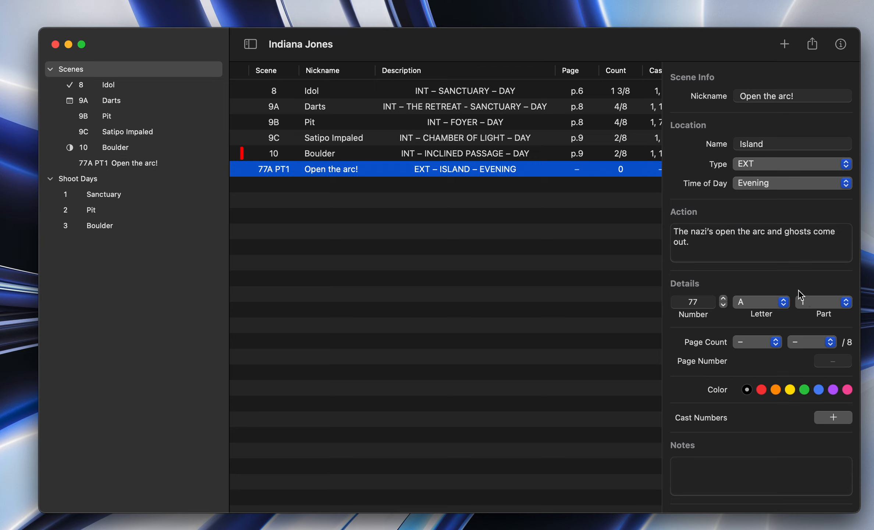
Step: Set the page count of scene 77A PT1 to 4 4/8 and its page number to 80
click(755, 343)
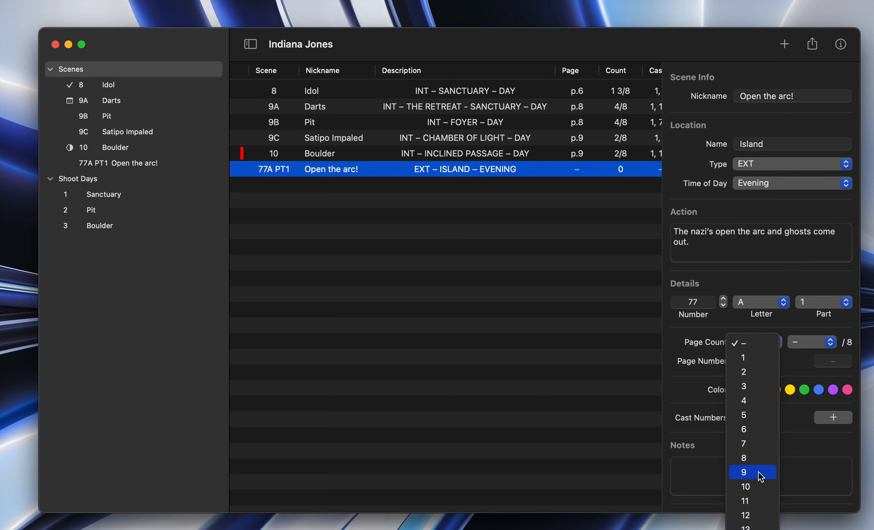
click(749, 400)
click(829, 342)
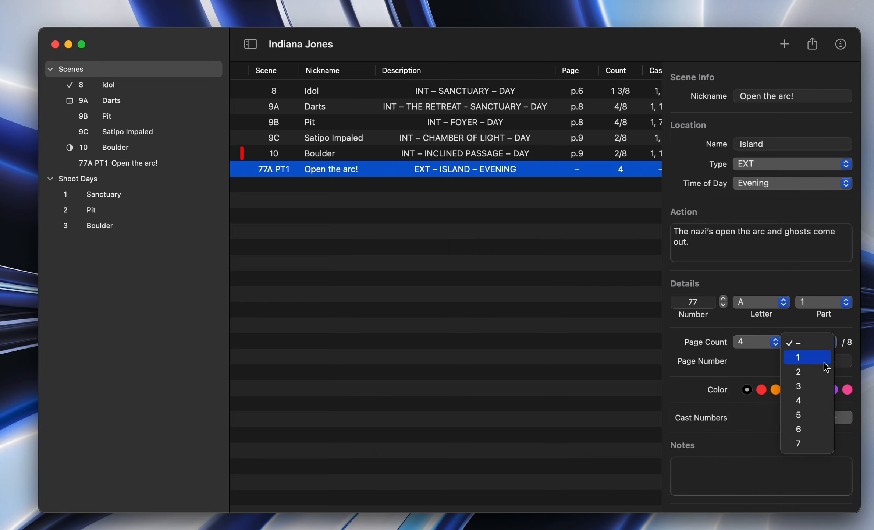
click(813, 401)
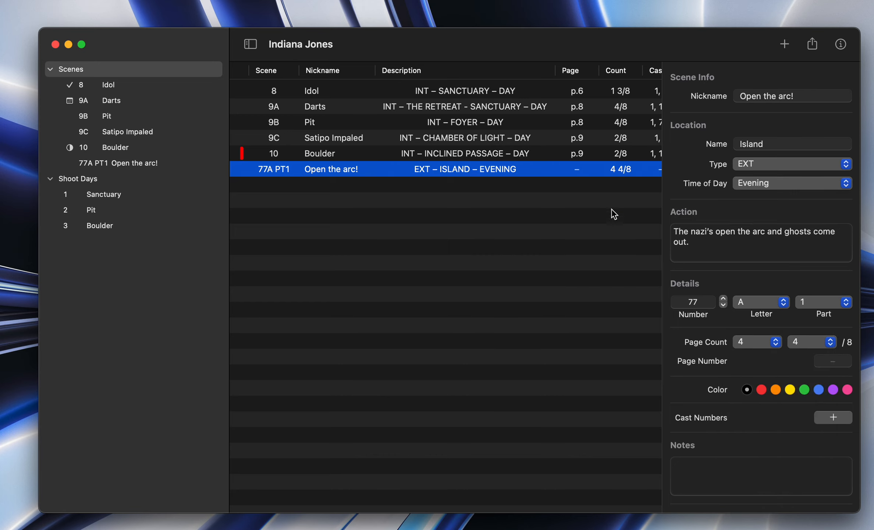
scroll(626, 173, right, 3)
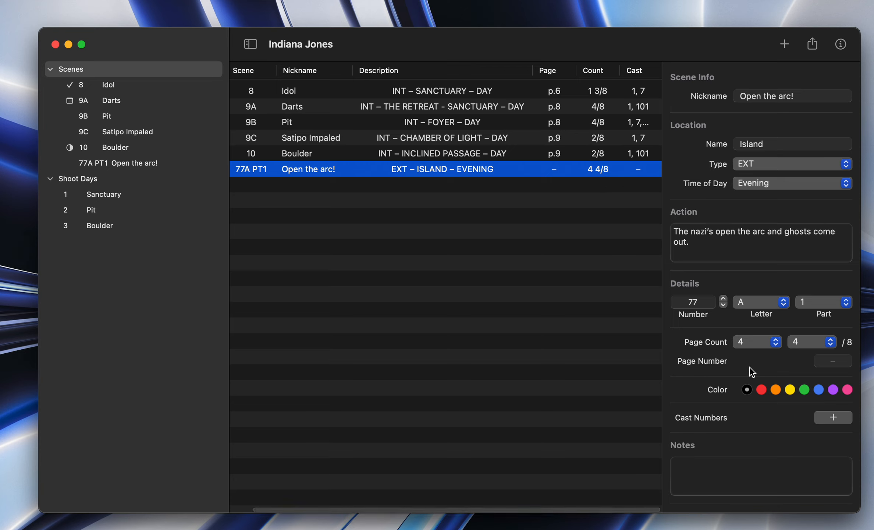
click(838, 362)
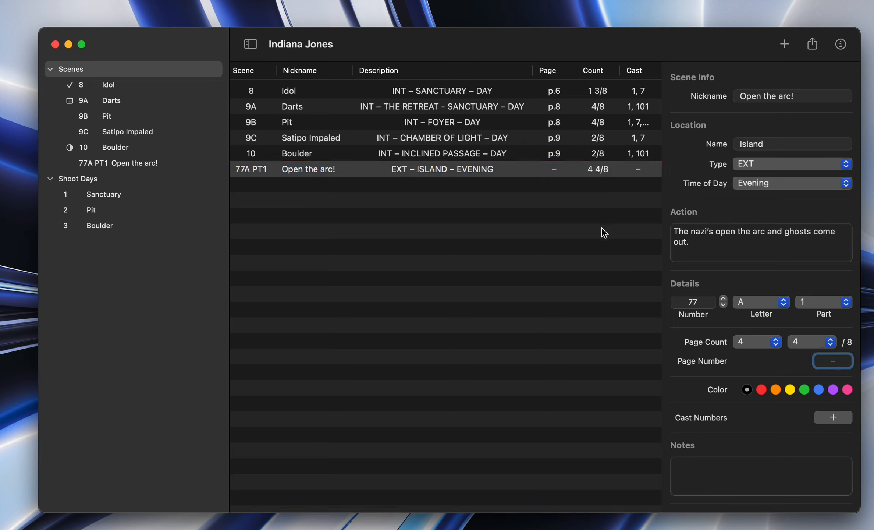
text(80)
scroll(471, 272, left, 2)
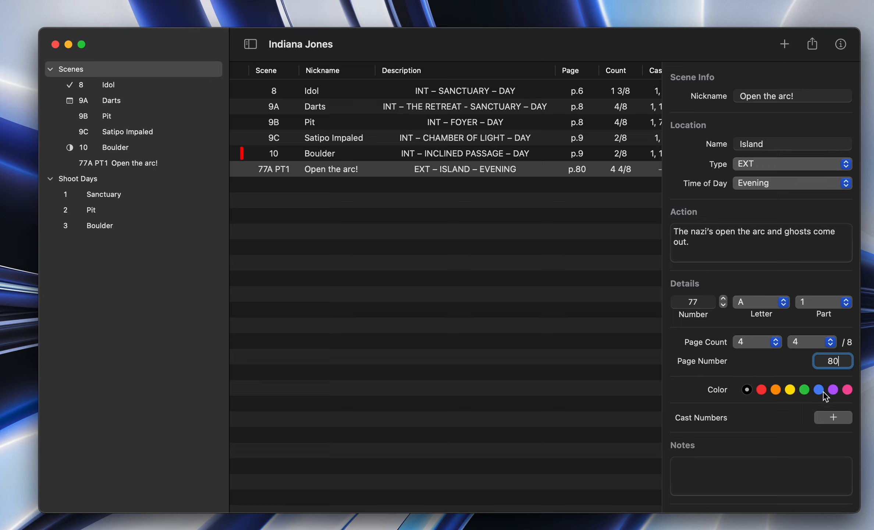
Step: Try several color tags on scene 77A PT1 and settle on yellow
click(804, 391)
click(789, 390)
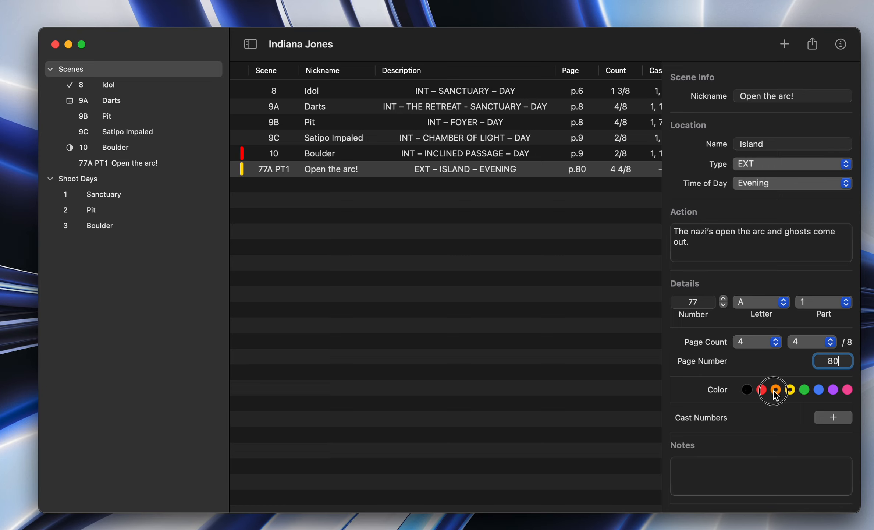
click(819, 390)
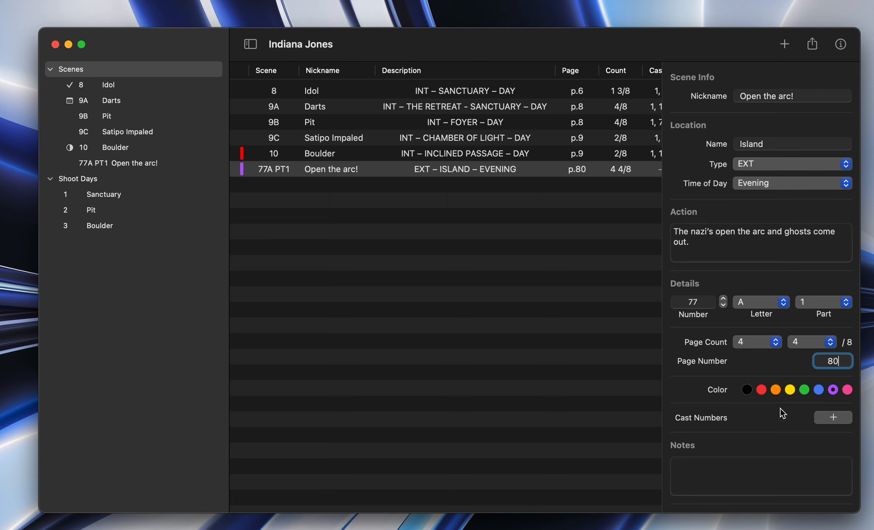
click(790, 389)
Step: Assign Indiana Jones to the scene's cast numbers and add a new cast member named Marion
scroll(761, 423, down, 1)
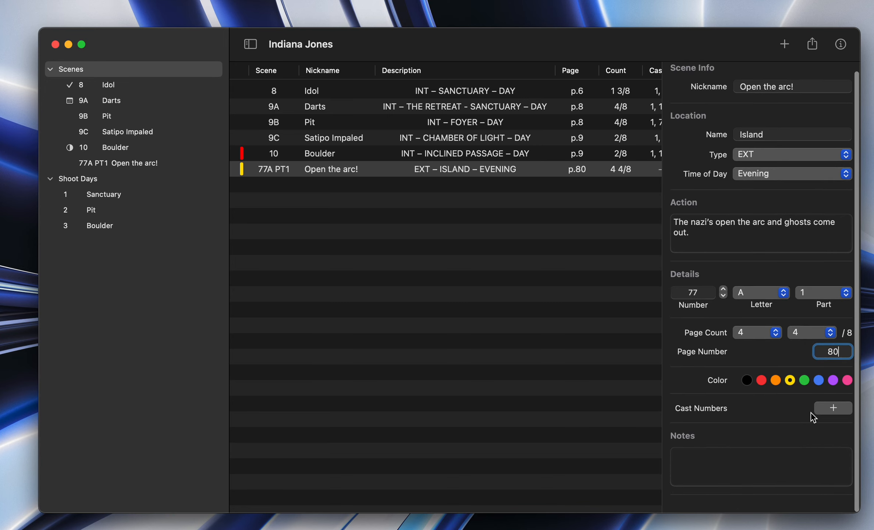
click(826, 409)
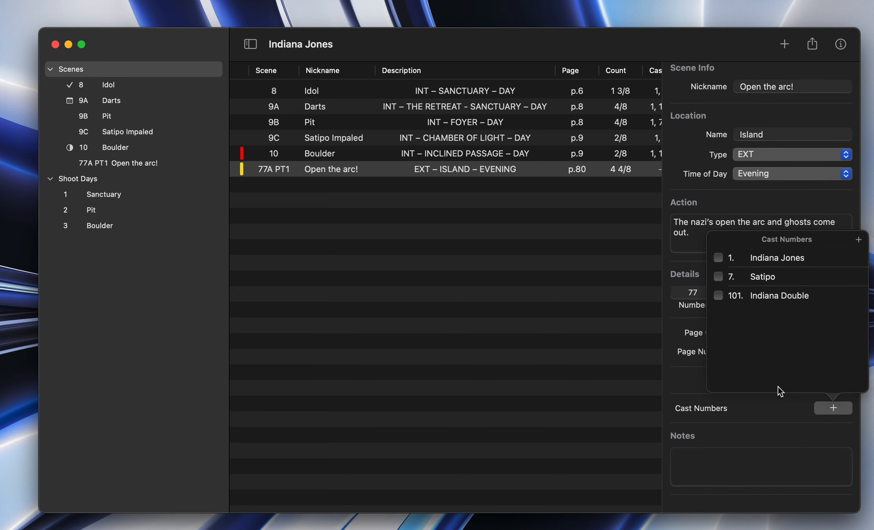
click(719, 257)
scroll(460, 173, right, 2)
scroll(461, 173, left, 2)
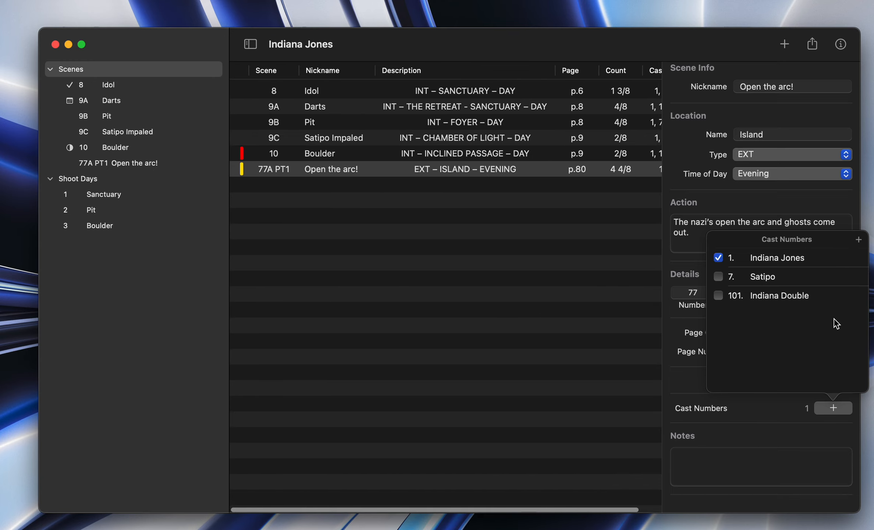
click(859, 240)
text(Marion)
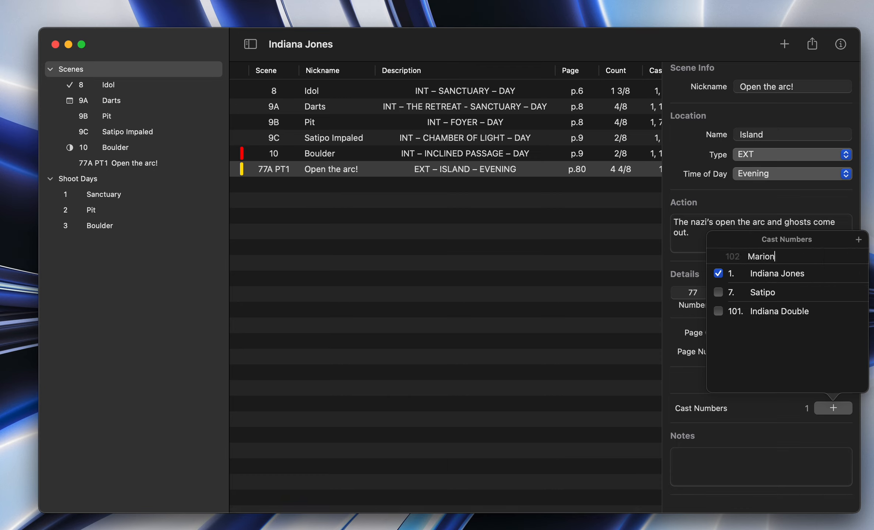
key(Return)
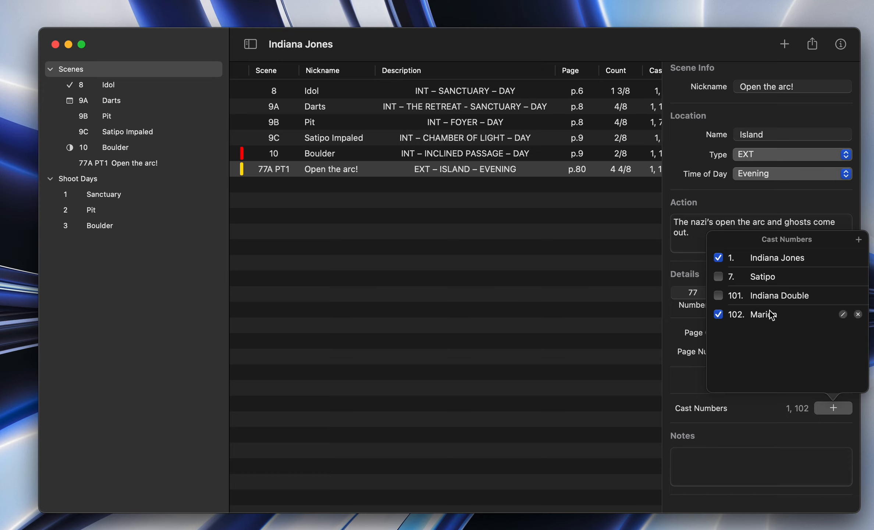
Step: Reorder the cast so Marion becomes number 2 below Indiana Jones, and include Satipo in the scene
mouse_move(736, 297)
drag(757, 314, 765, 273)
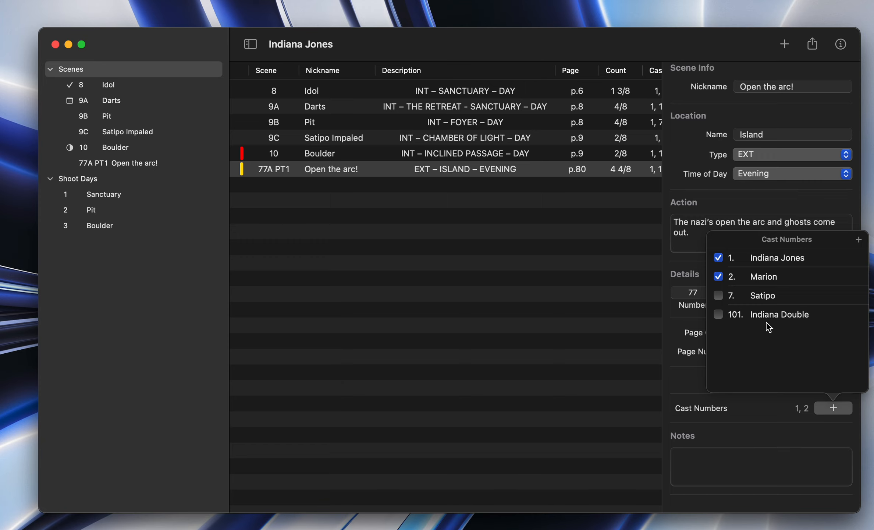
click(718, 296)
scroll(637, 285, right, 2)
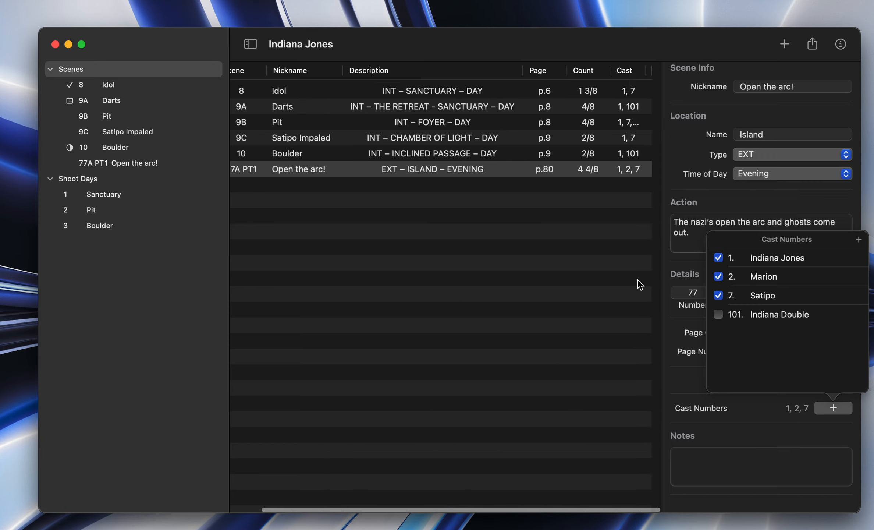
click(719, 296)
click(719, 296)
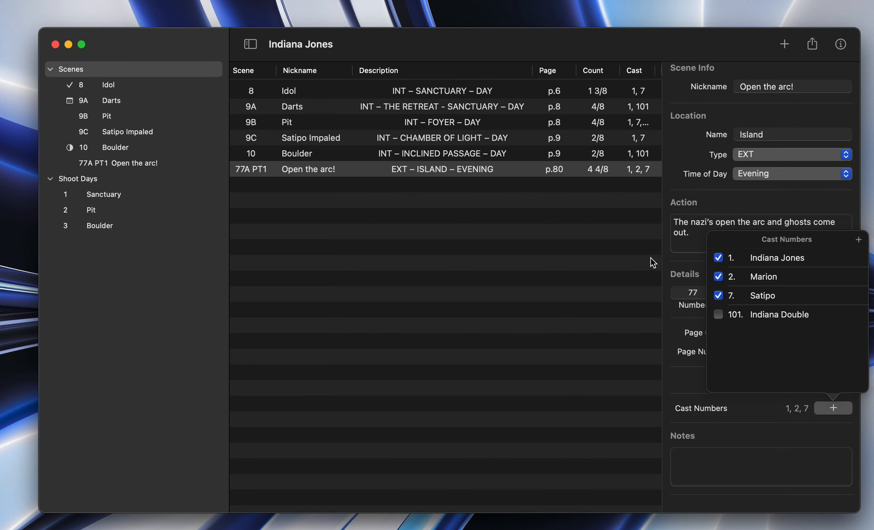
click(724, 217)
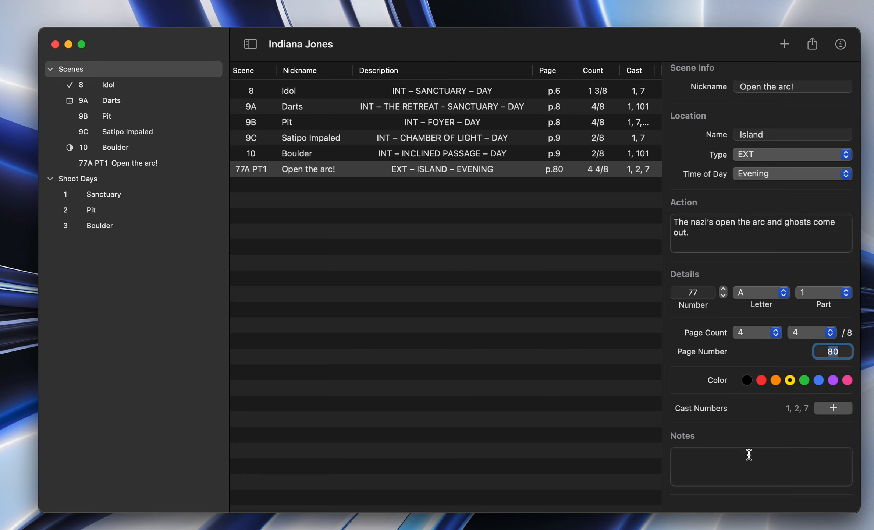
Step: Enter the scene note "Make sure to make it look cool!" for scene 77A PT1
click(723, 464)
text(Make sure to)
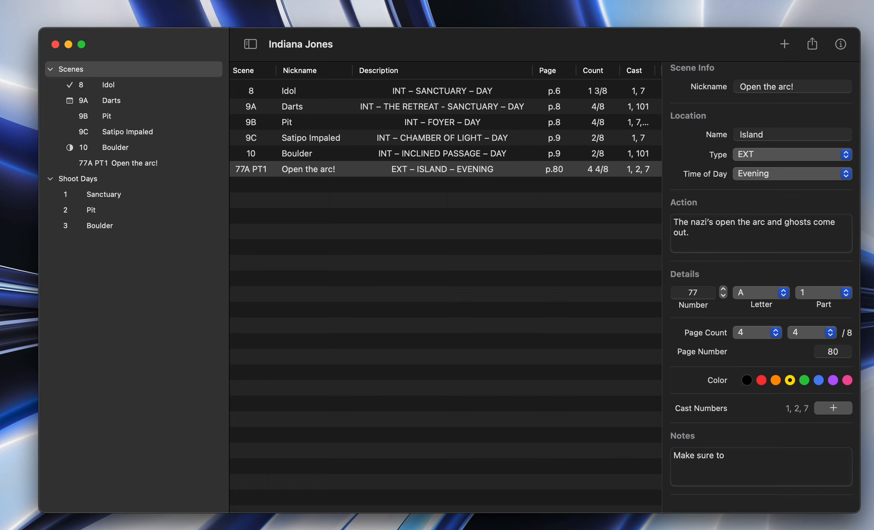
text( make it look cool!)
click(578, 347)
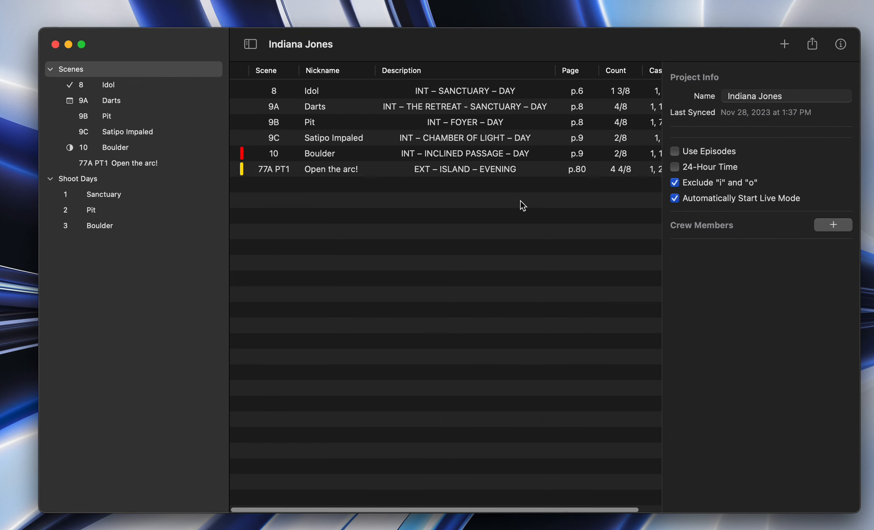
Step: Open the shot list of the Open the arc! scene and look over its columns from Storyboard to CT
click(348, 172)
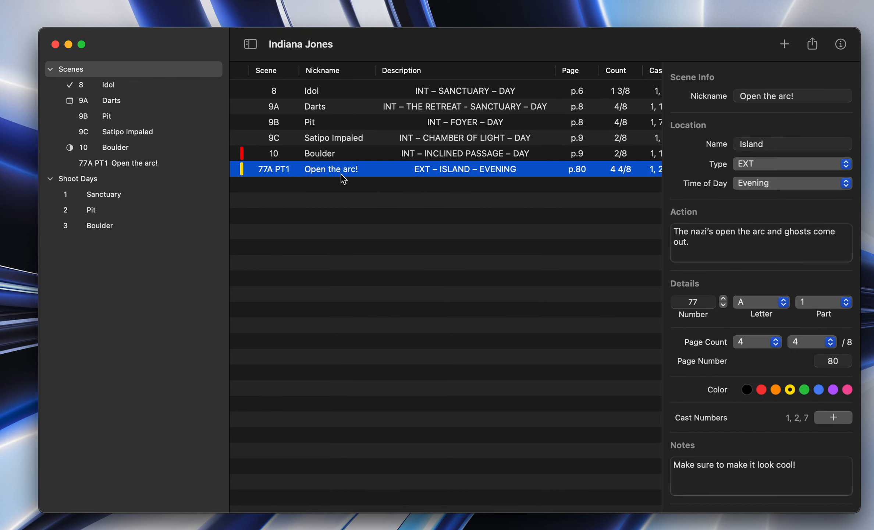
double_click(324, 170)
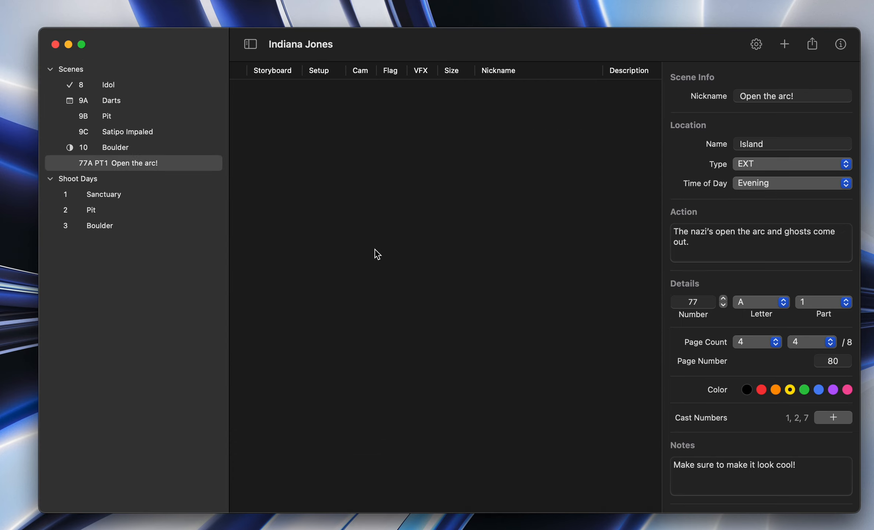
scroll(375, 249, right, 5)
scroll(375, 250, left, 5)
scroll(375, 250, right, 10)
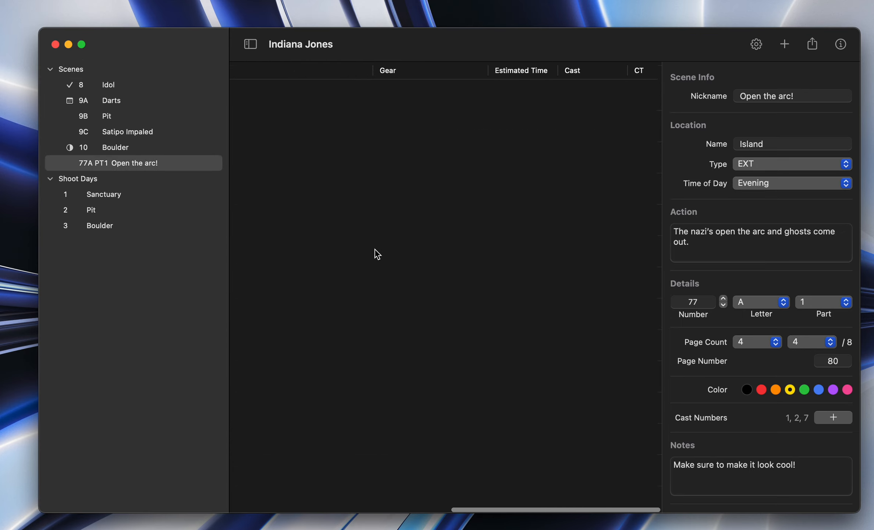
scroll(375, 249, left, 10)
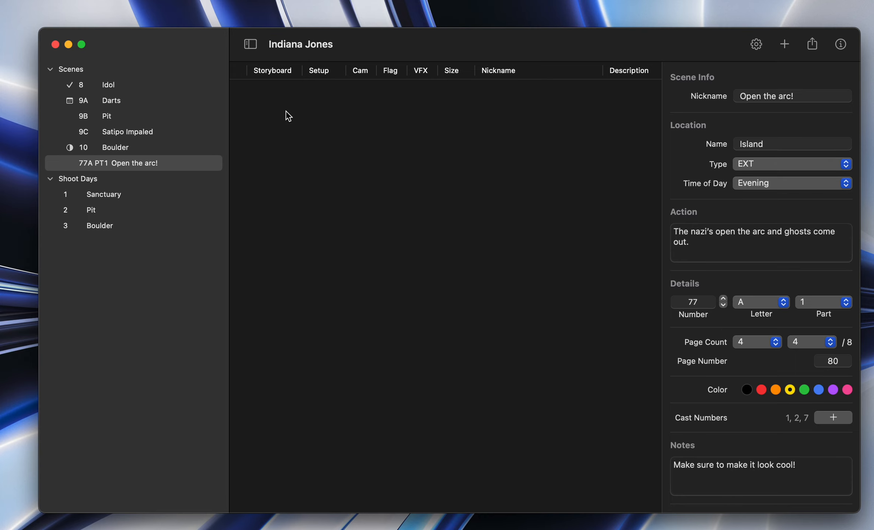
Step: Return to the scenes overview, reopen the shot list of scene 77A PT1 and add a new shot
click(93, 73)
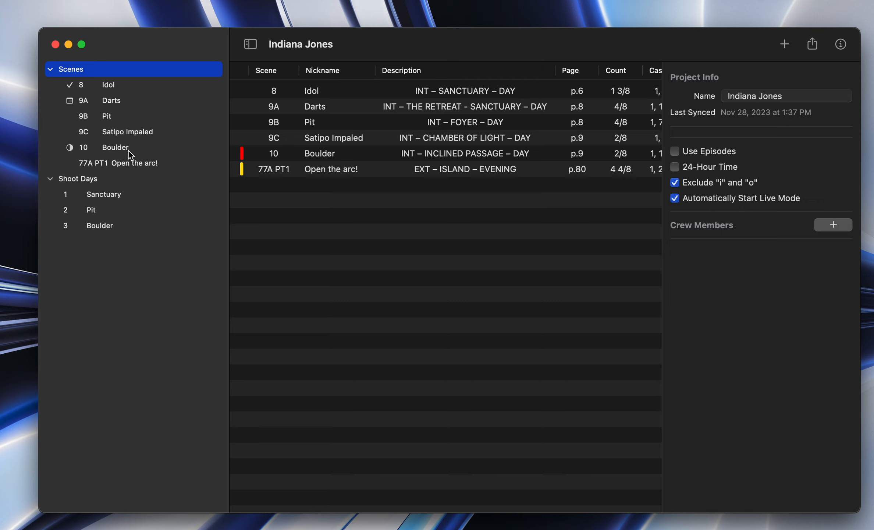
click(129, 164)
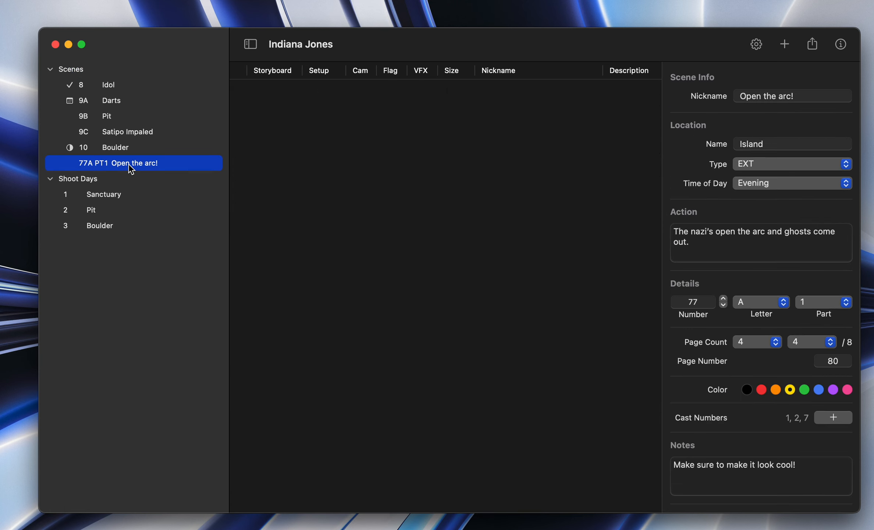
click(399, 192)
scroll(399, 192, right, 5)
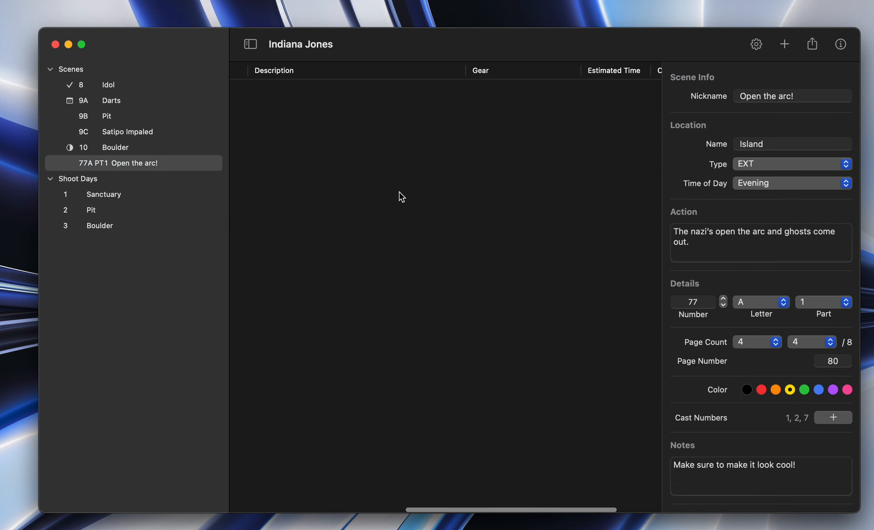
scroll(399, 191, left, 5)
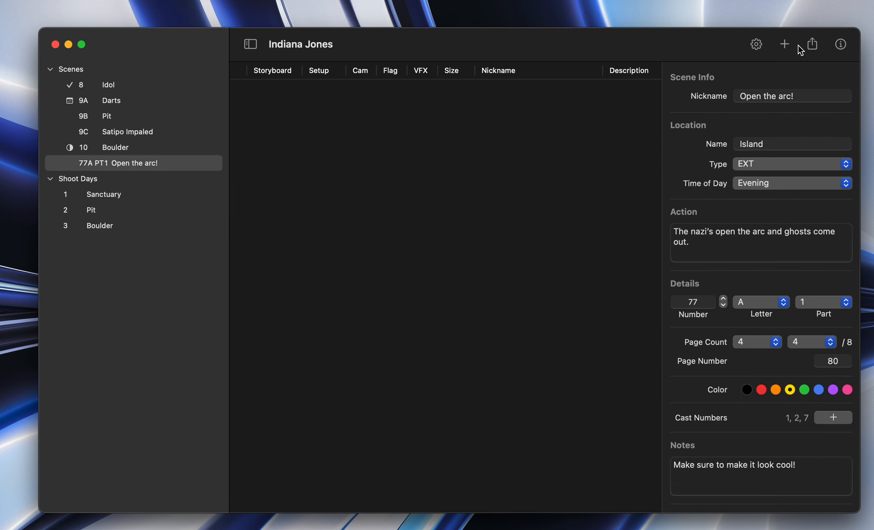
click(785, 45)
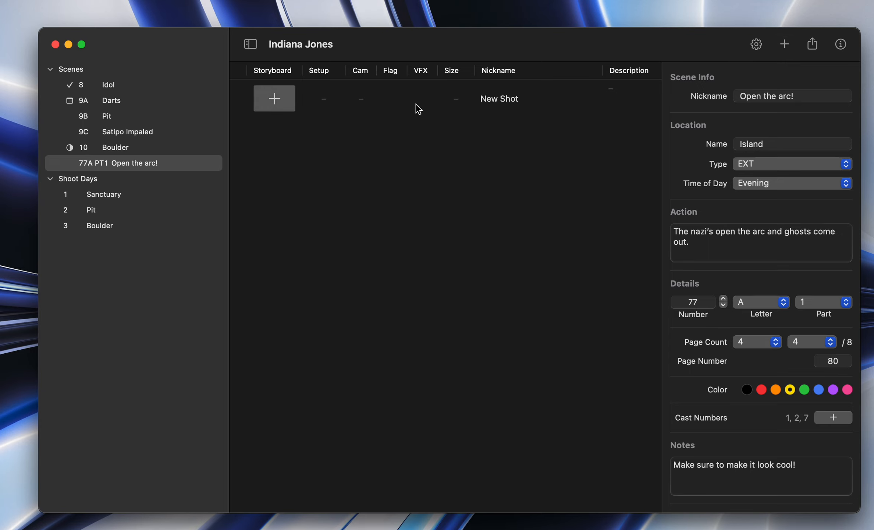
scroll(455, 84, right, 2)
scroll(454, 85, left, 3)
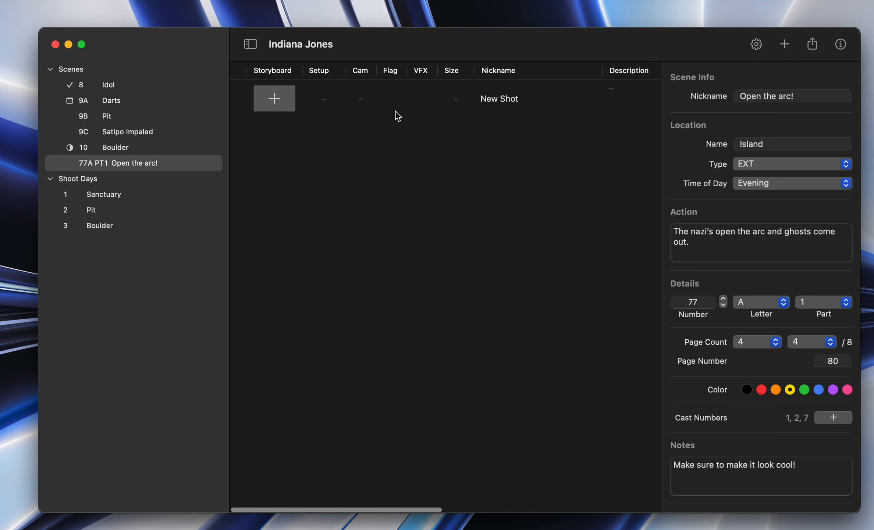
scroll(433, 123, right, 10)
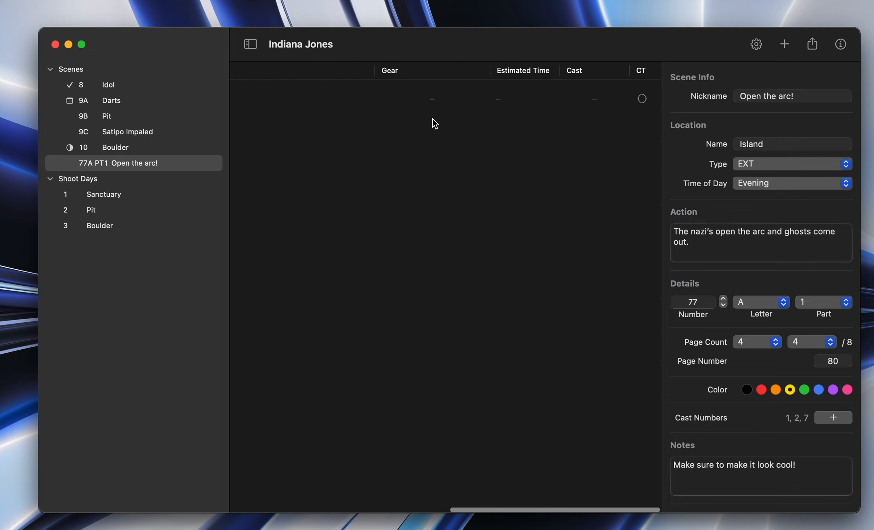
scroll(433, 123, left, 10)
Step: Set the new shot's setup to 1 and camera to A, and mark it as a VFX shot
click(324, 97)
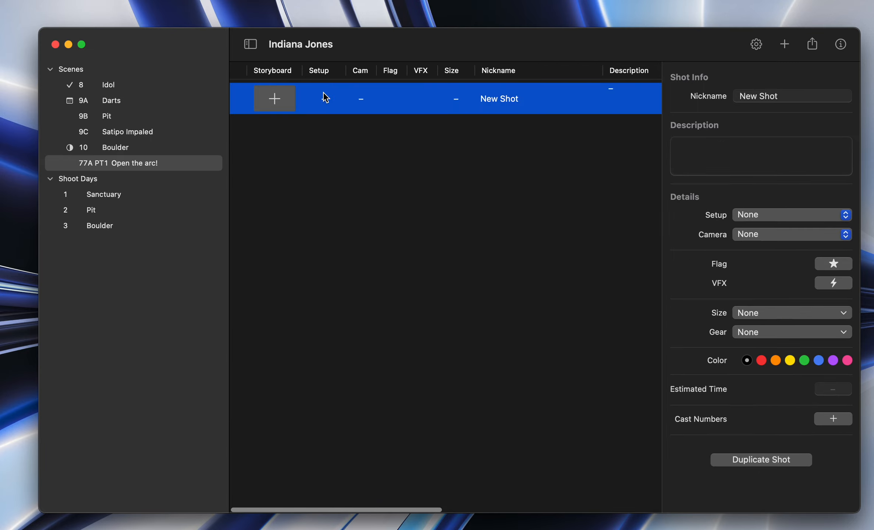
click(325, 98)
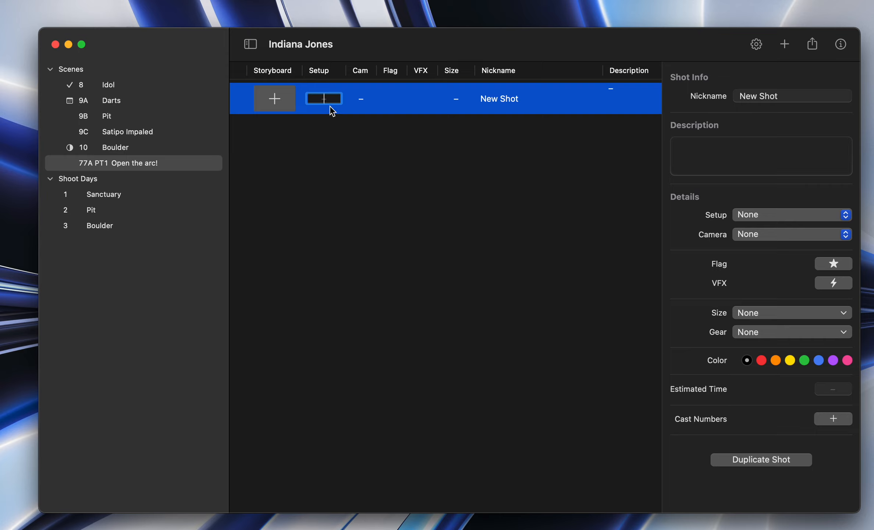
click(341, 147)
click(363, 99)
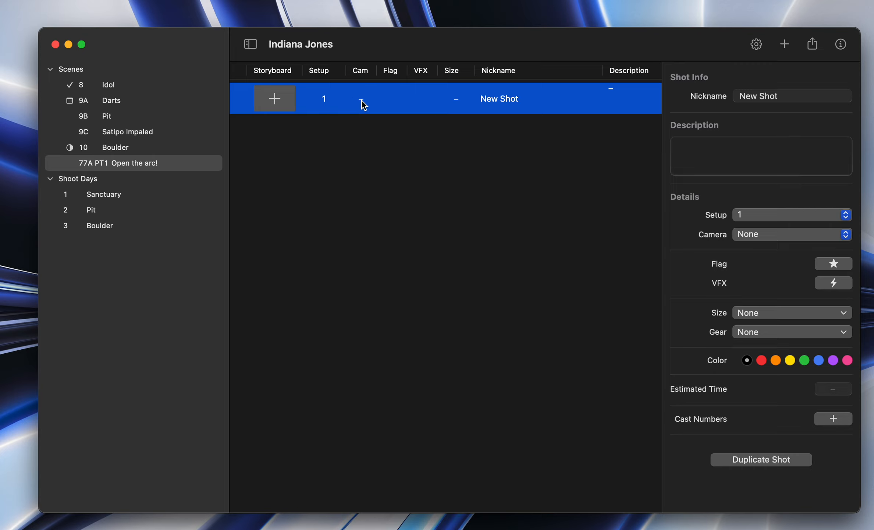
click(361, 100)
click(368, 163)
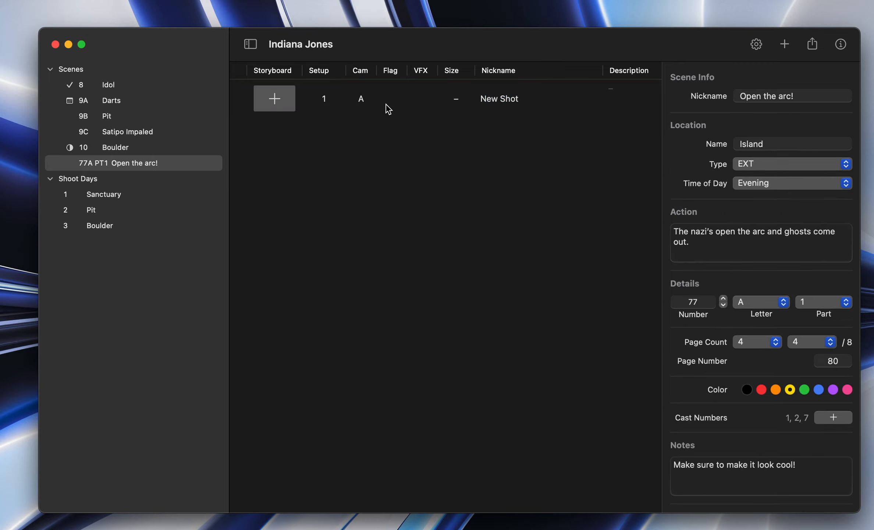
click(423, 99)
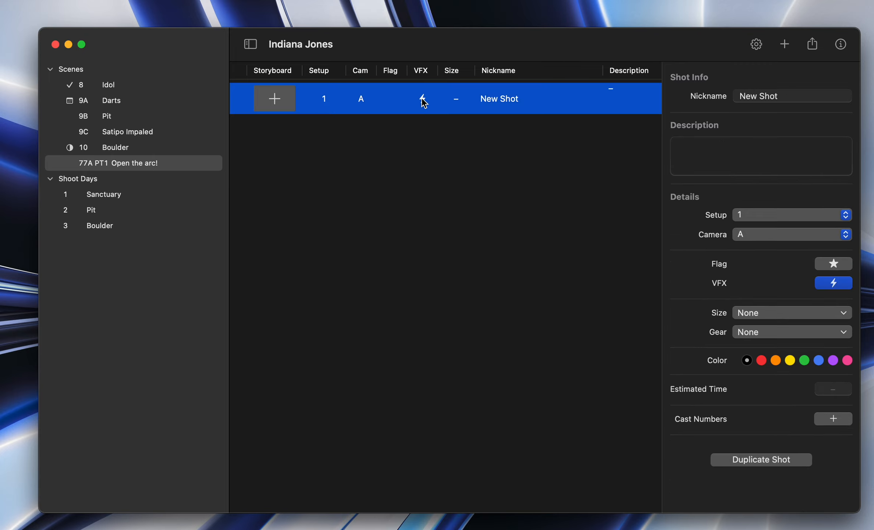
scroll(487, 98, right, 15)
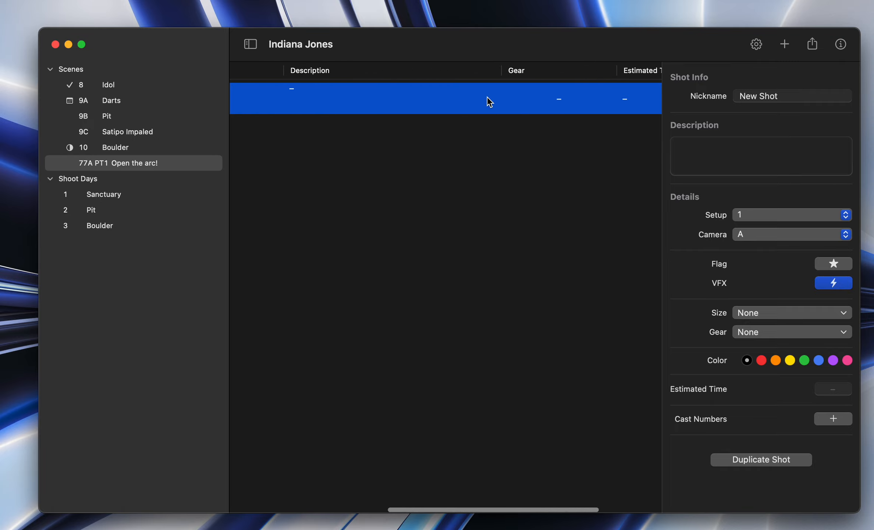
scroll(487, 98, left, 15)
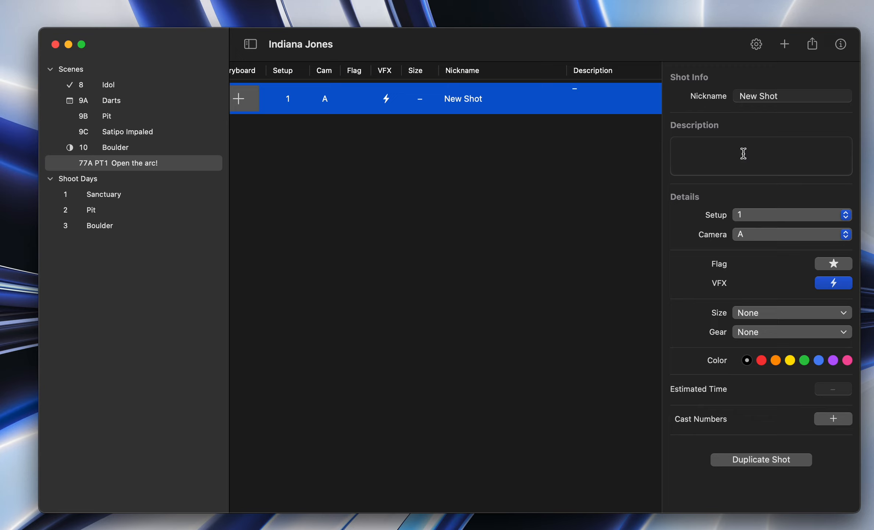
Step: Set the new shot's nickname to "Arc" and its description to "Push in on arc."
drag(780, 95, 692, 97)
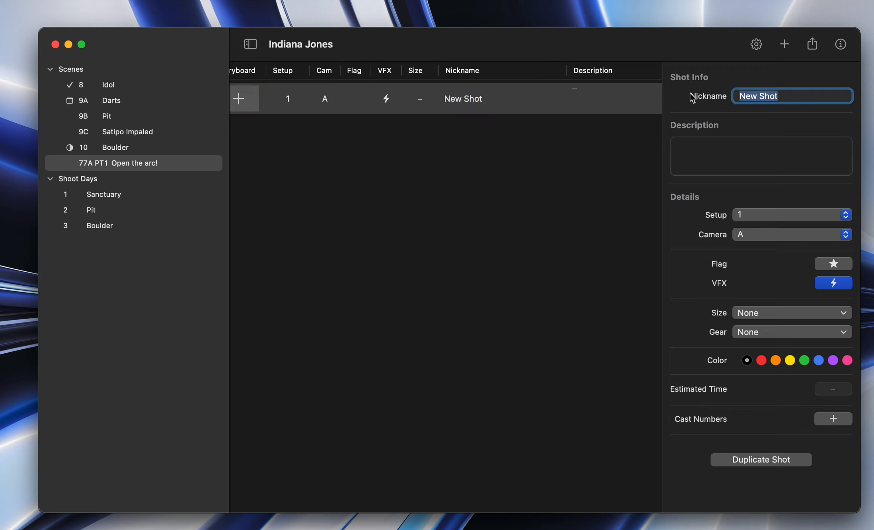
text(Arc)
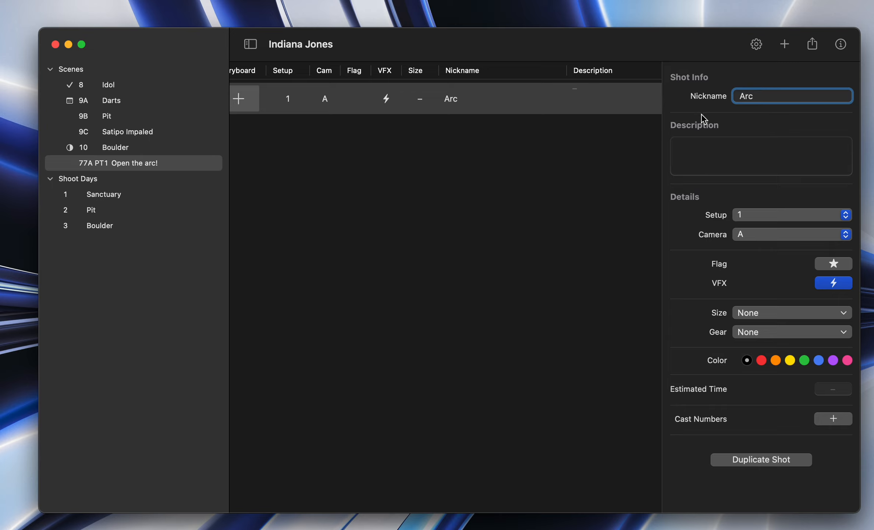
click(694, 151)
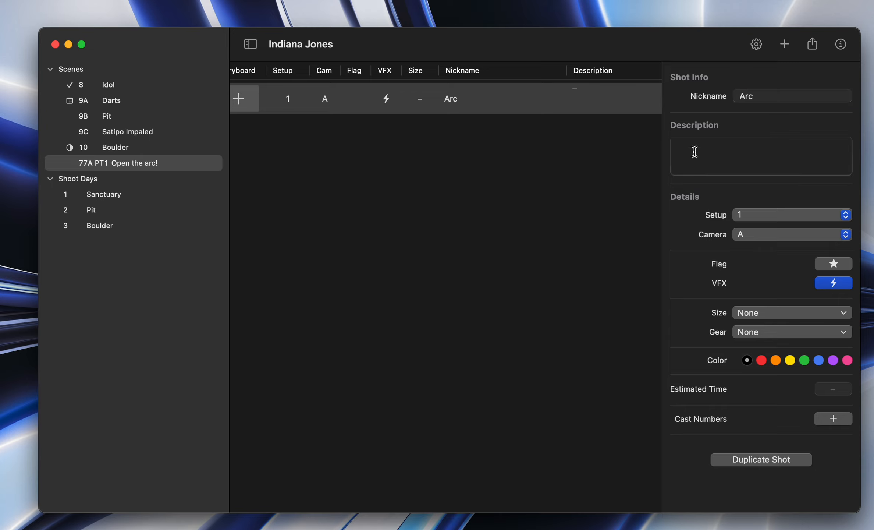
text(Push in on arc.)
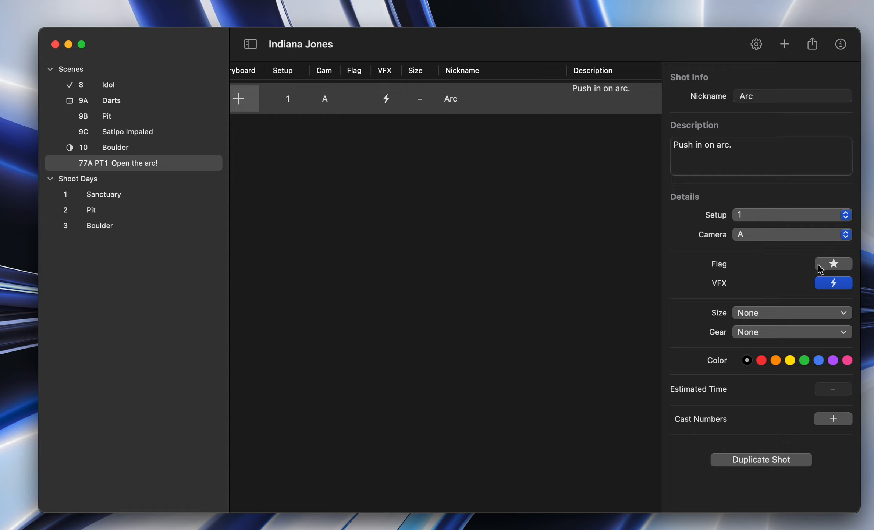
Step: Toggle the Arc shot's flag on and off while viewing the Flag column of the shot list
click(832, 267)
click(833, 268)
scroll(459, 117, right, 2)
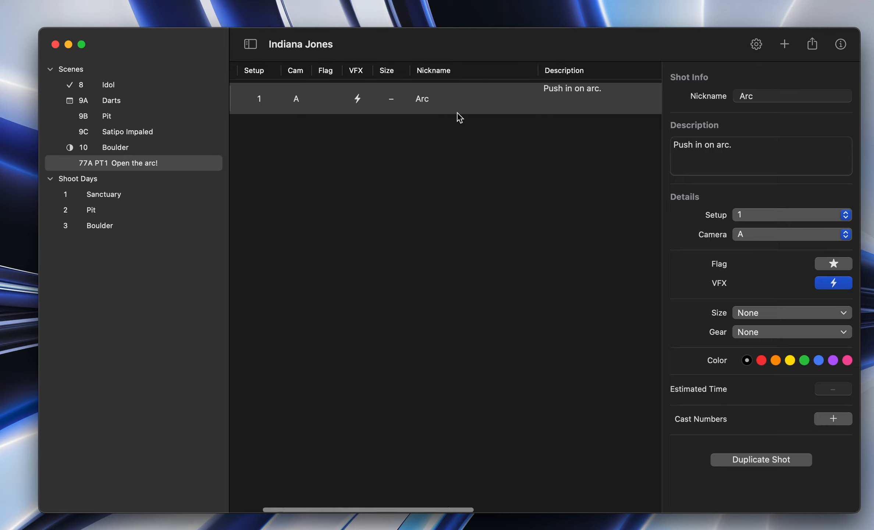
scroll(459, 118, right, 2)
click(841, 263)
click(842, 266)
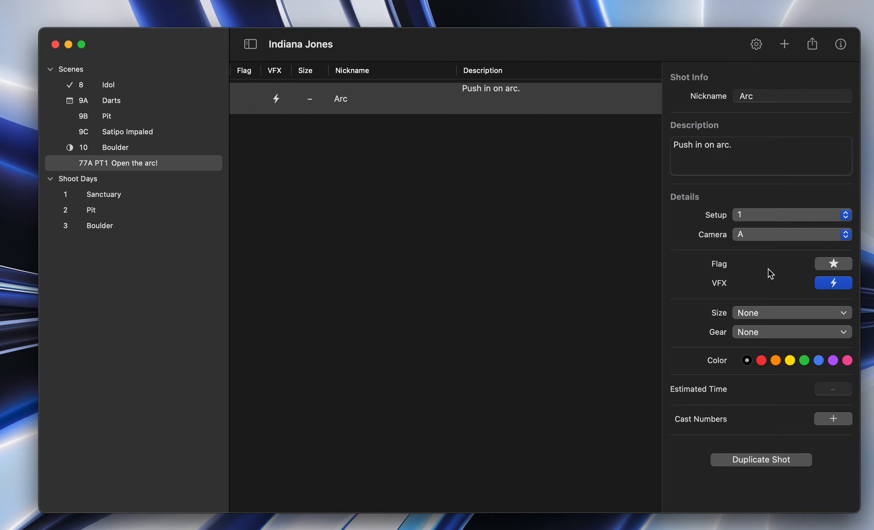
click(819, 268)
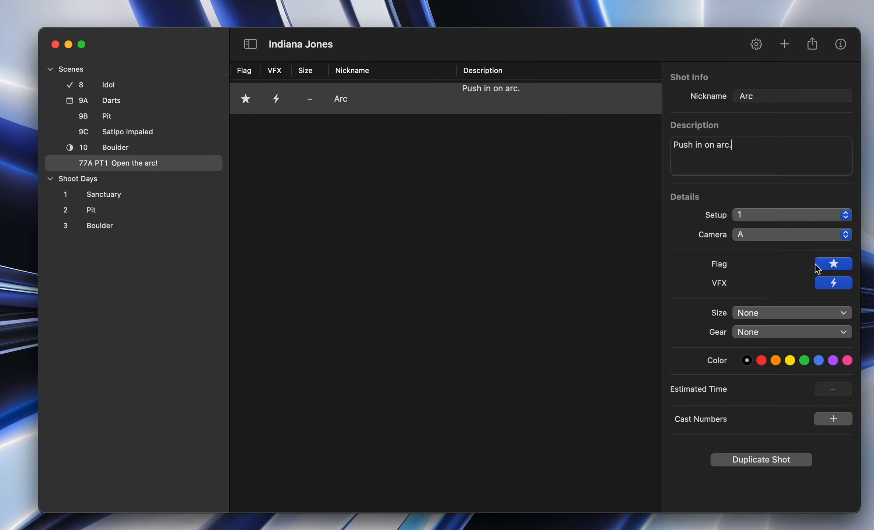
click(844, 265)
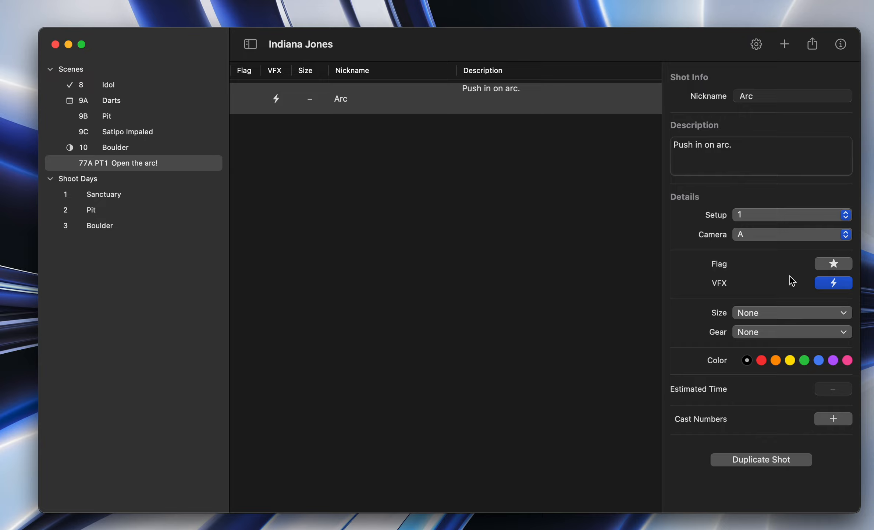
Step: Set the Arc shot's size to MCU from the size options
click(738, 318)
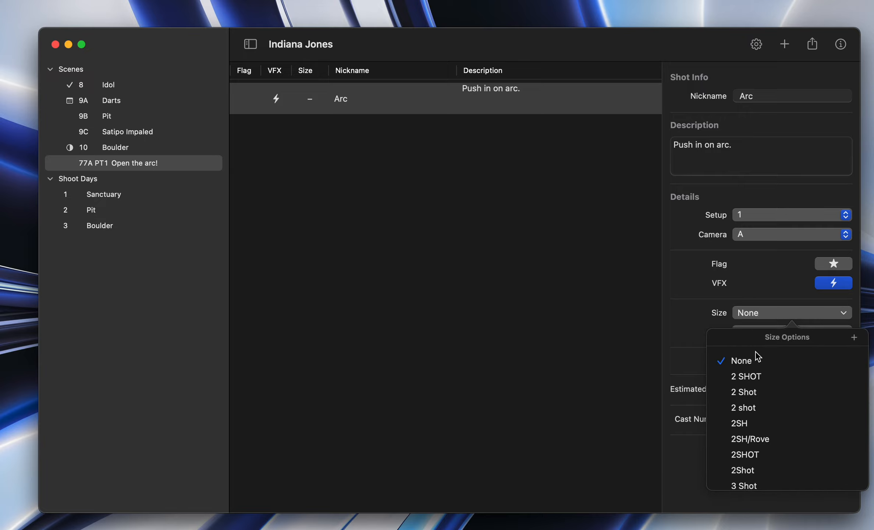
scroll(747, 439, down, 3)
scroll(816, 356, up, 3)
mouse_move(763, 440)
scroll(750, 446, down, 15)
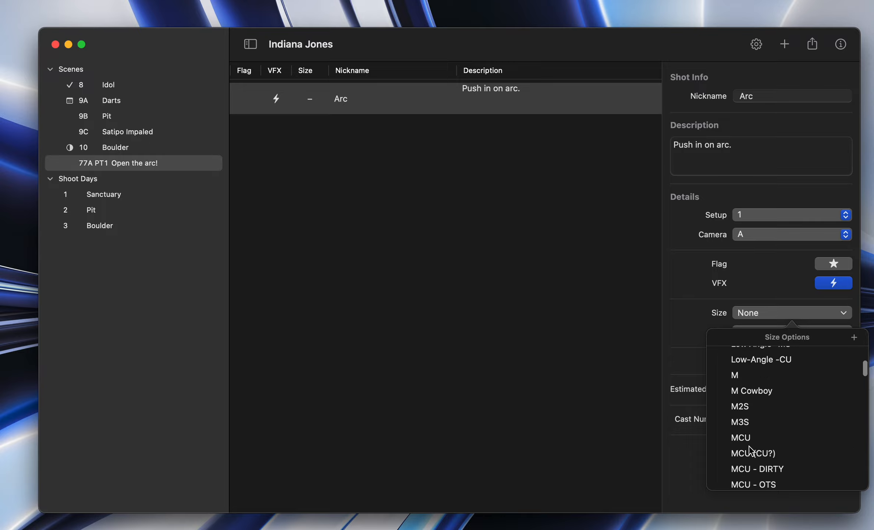
scroll(750, 449, down, 15)
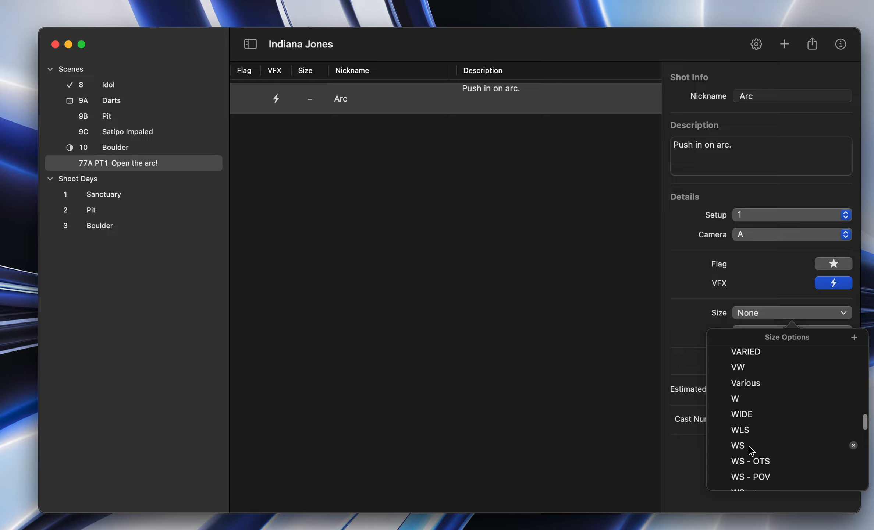
scroll(749, 446, down, 6)
scroll(750, 446, down, 3)
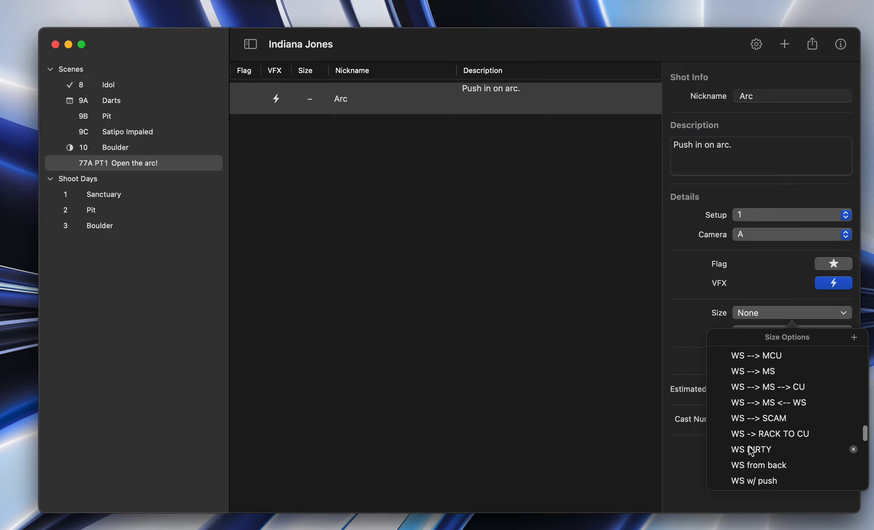
scroll(749, 446, up, 20)
scroll(749, 446, up, 10)
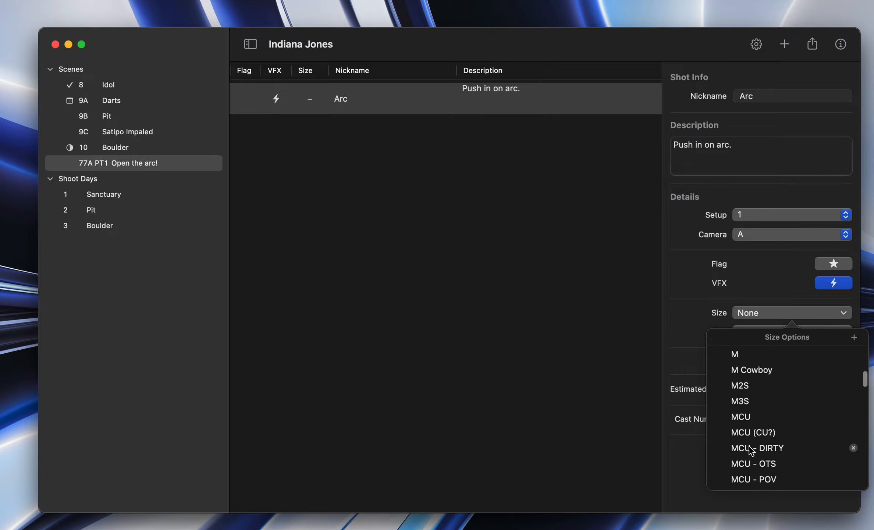
click(746, 423)
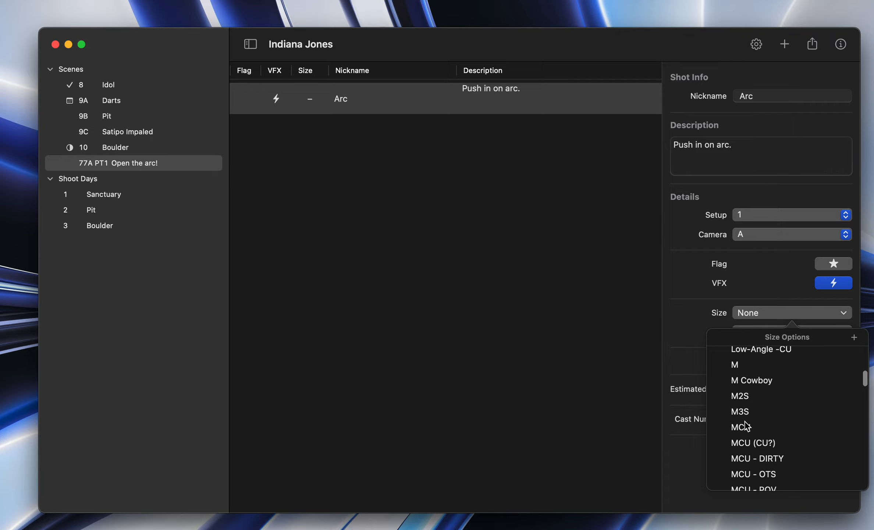
Step: Assign GlideCam as the Arc shot's gear and give the shot the blue color
click(754, 335)
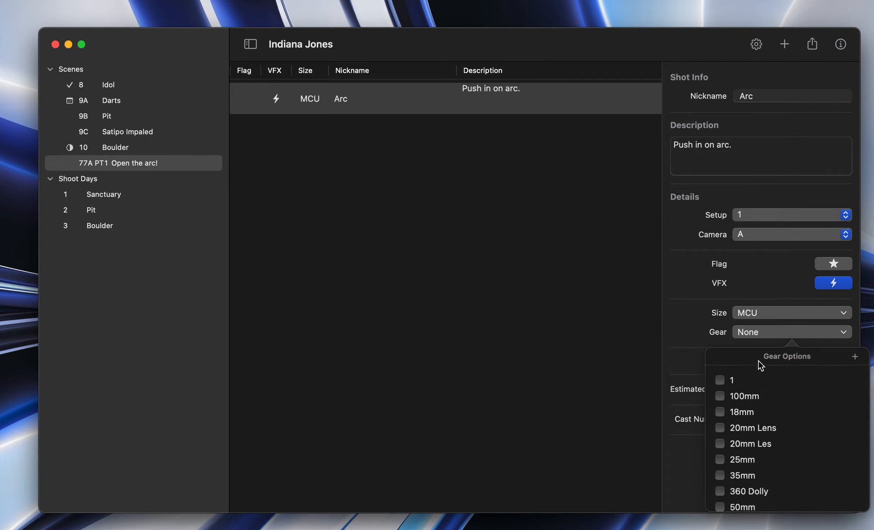
scroll(758, 464, down, 15)
scroll(757, 463, down, 15)
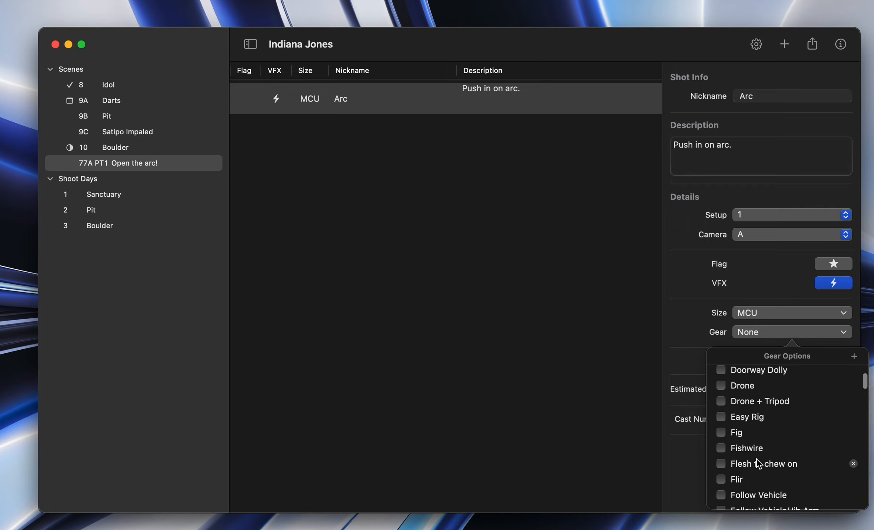
scroll(758, 463, up, 2)
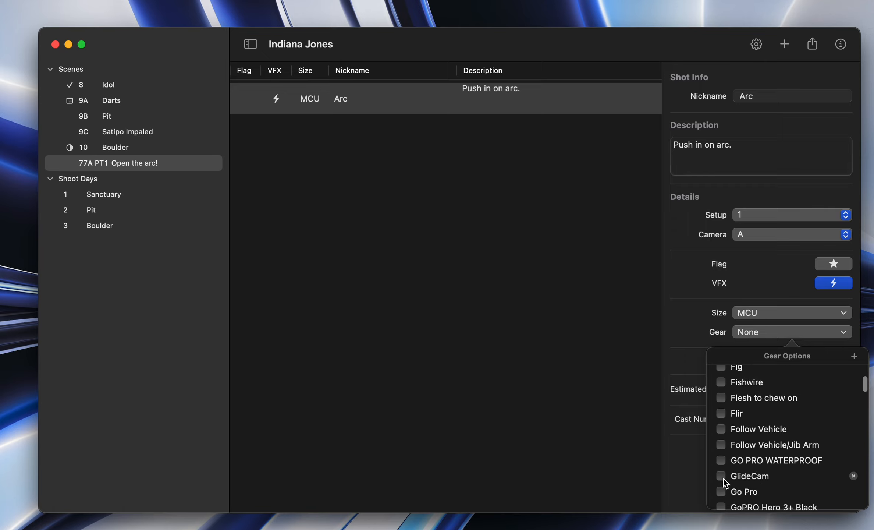
click(720, 479)
click(687, 298)
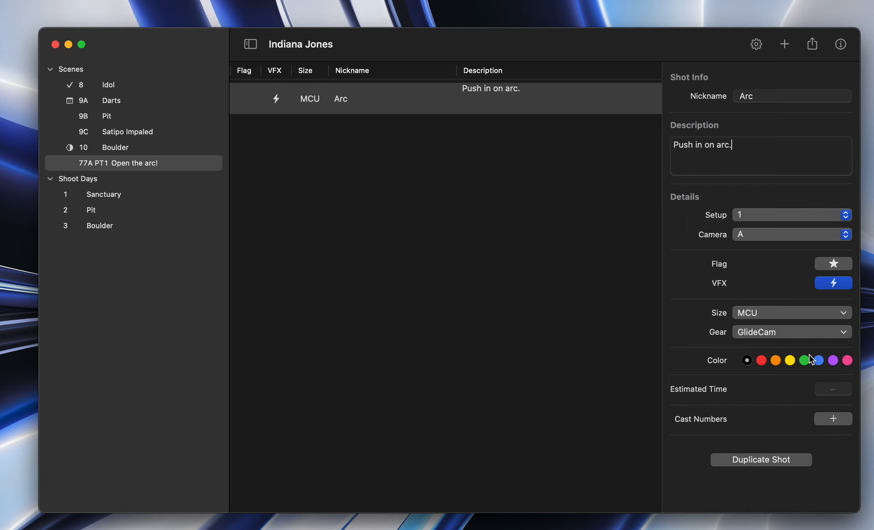
click(806, 361)
Step: Enter 60 as the Arc shot's estimated time directly in the shot list
click(833, 390)
scroll(517, 241, right, 10)
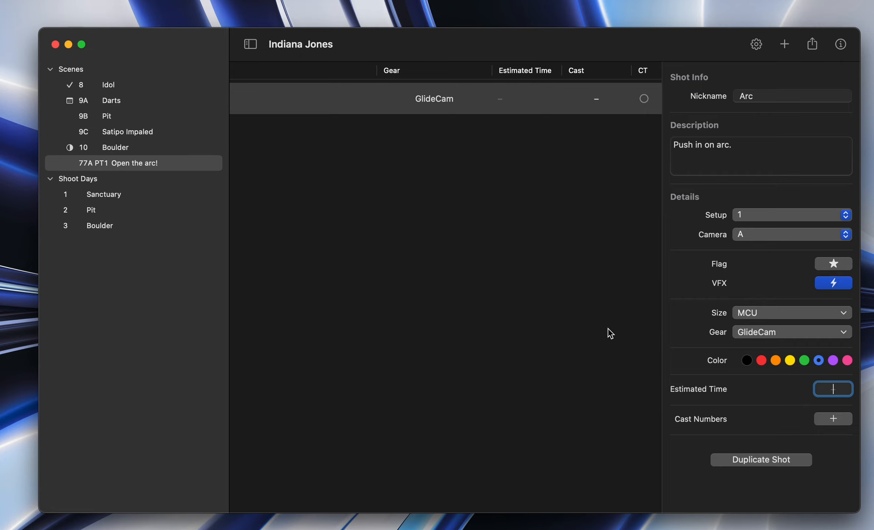
click(543, 210)
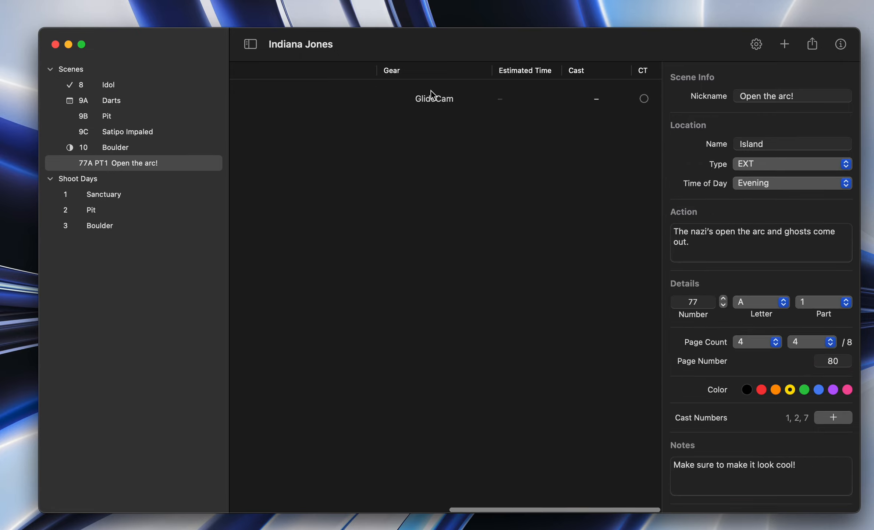
scroll(431, 91, left, 10)
scroll(431, 90, right, 5)
scroll(431, 91, right, 3)
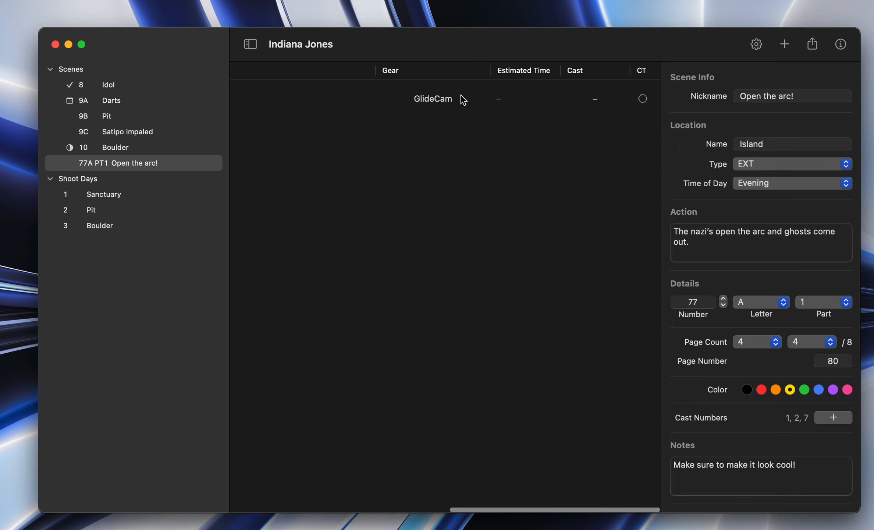
click(508, 98)
click(509, 99)
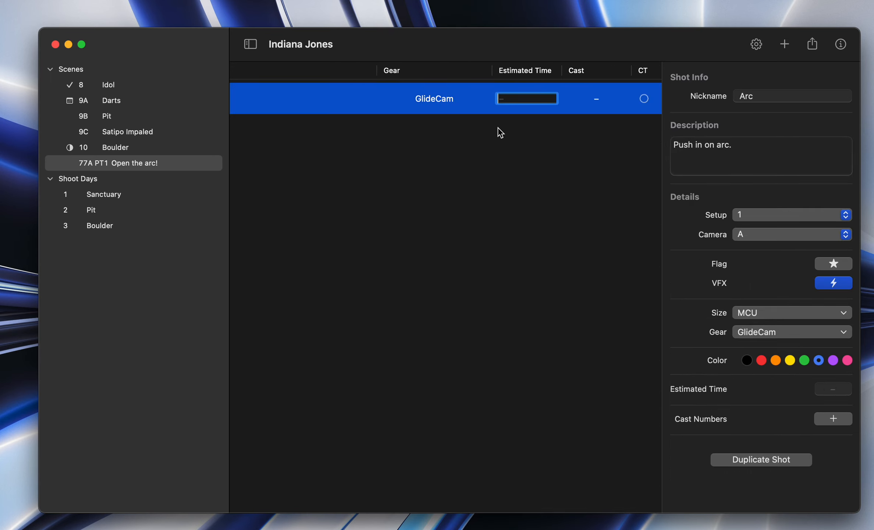
click(539, 214)
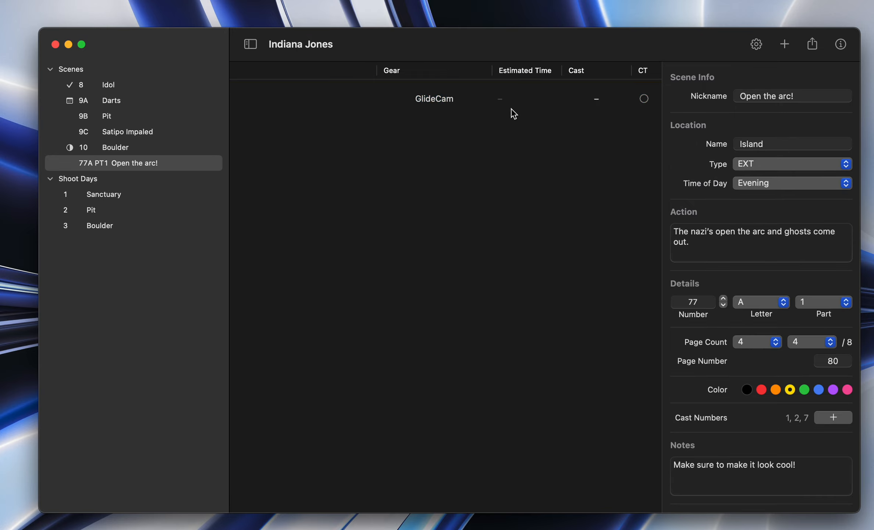
click(507, 98)
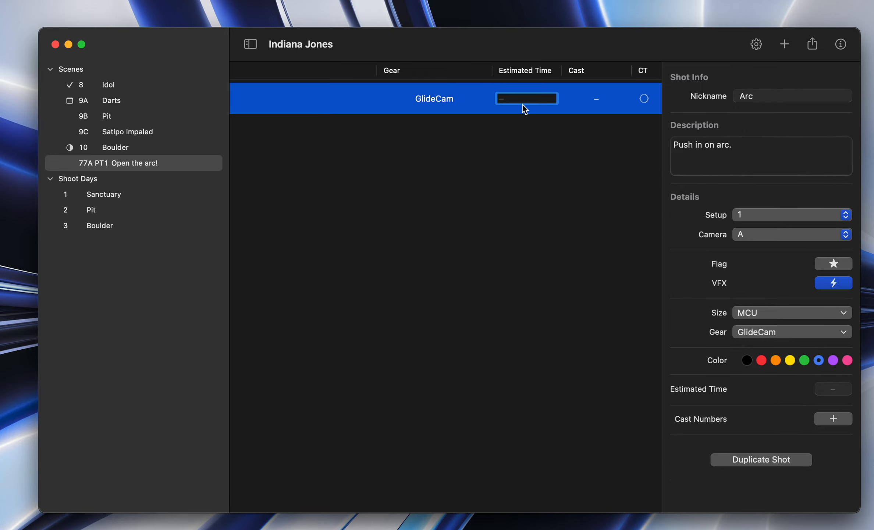
click(532, 195)
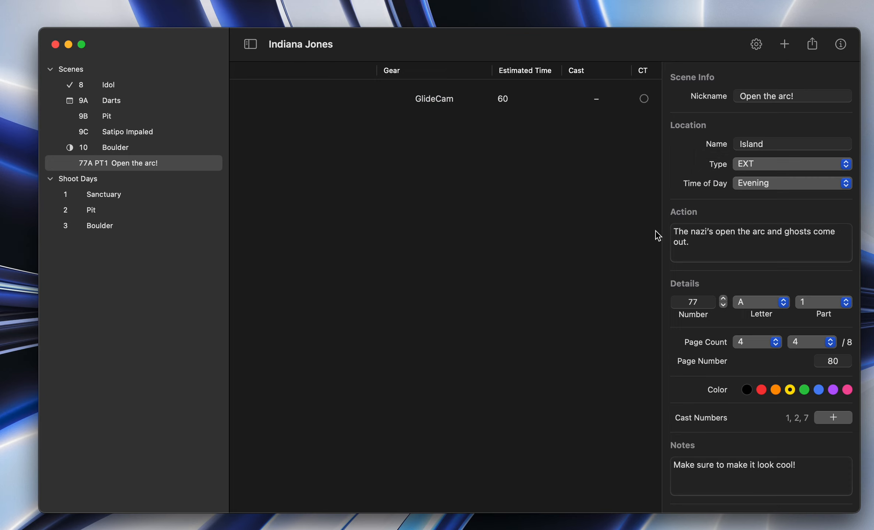
Step: Add cast numbers 1 (Indiana Jones) and 2 (Marion) to the Arc shot
click(557, 99)
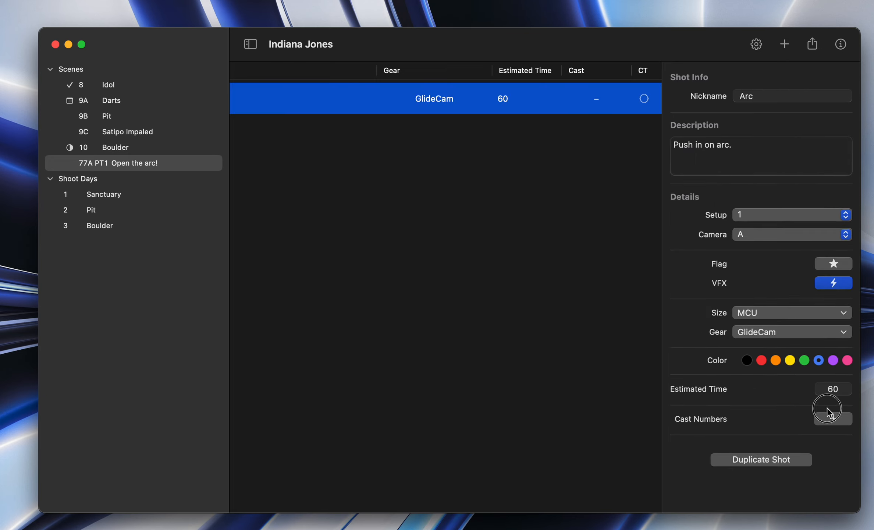
click(832, 418)
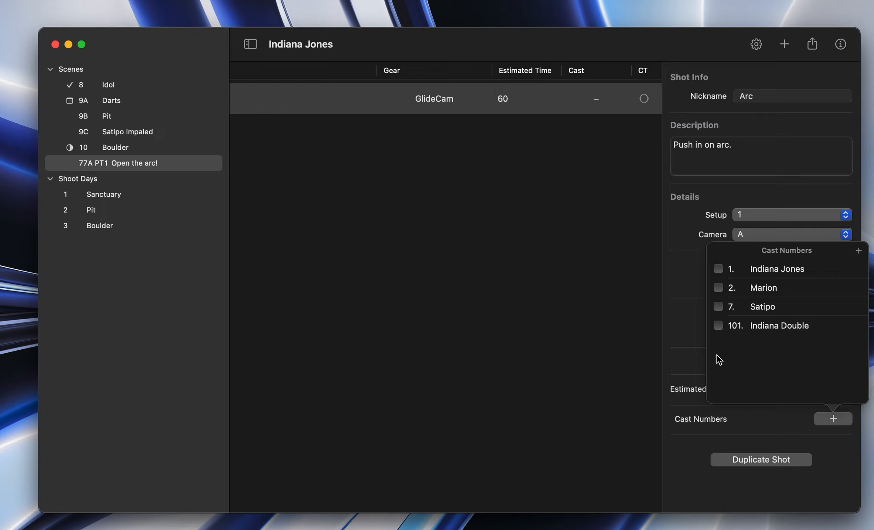
click(718, 268)
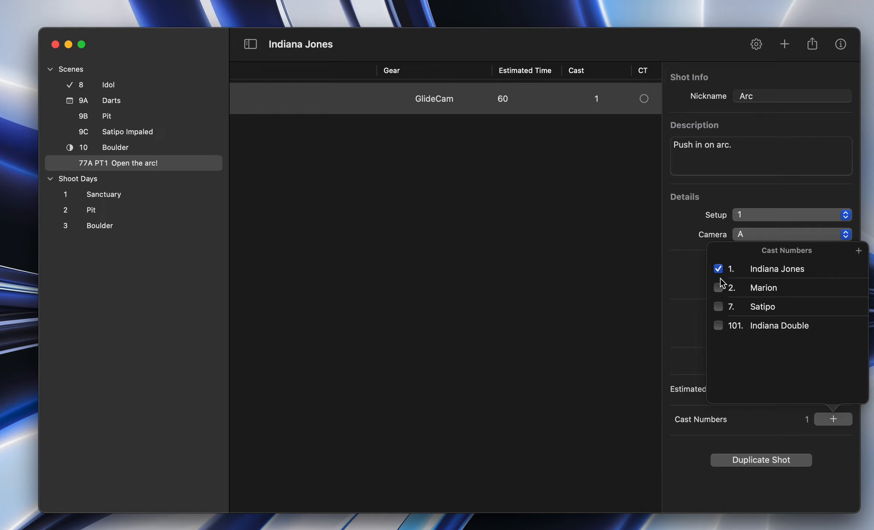
click(718, 287)
click(591, 216)
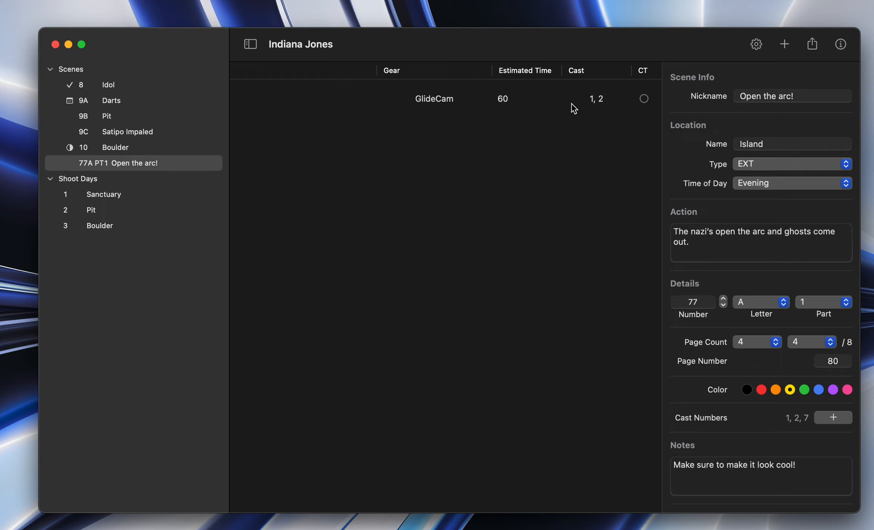
Step: Deselect Marion and Indiana Jones in the Arc shot's cast numbers from the shot list
click(574, 106)
click(528, 169)
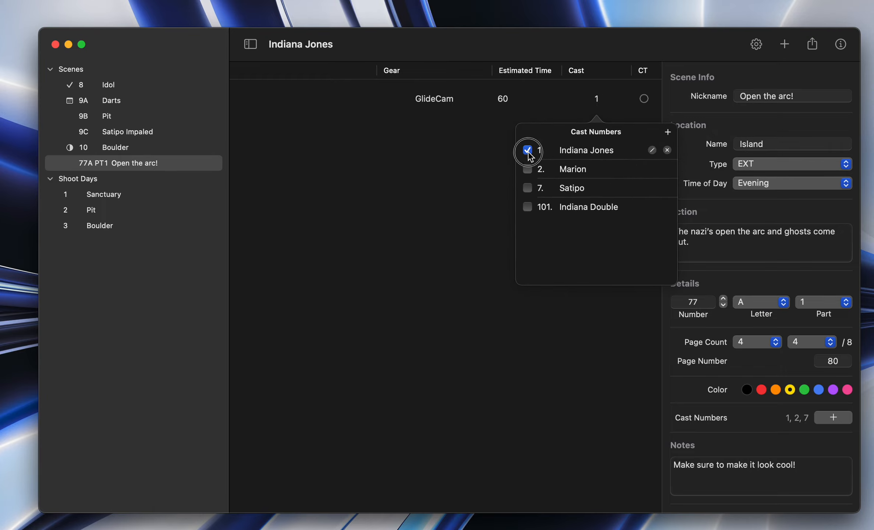
click(528, 151)
click(451, 120)
Step: Look over the Arc shot's details across the shot list columns, starting from Storyboard
scroll(419, 94, left, 5)
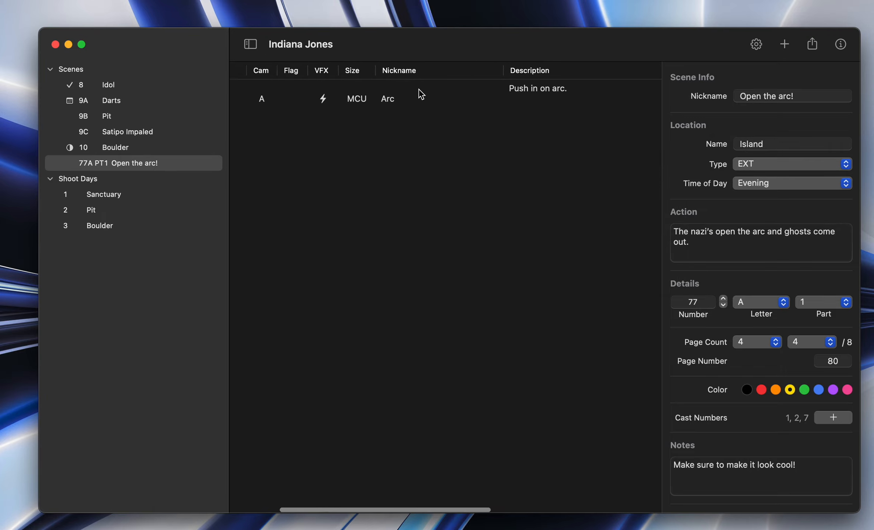
scroll(418, 94, right, 3)
scroll(418, 94, left, 8)
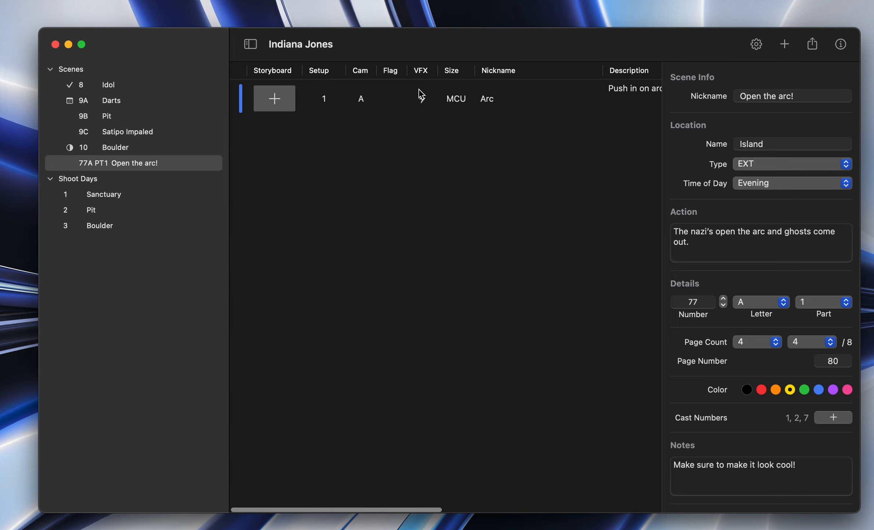
scroll(447, 103, right, 10)
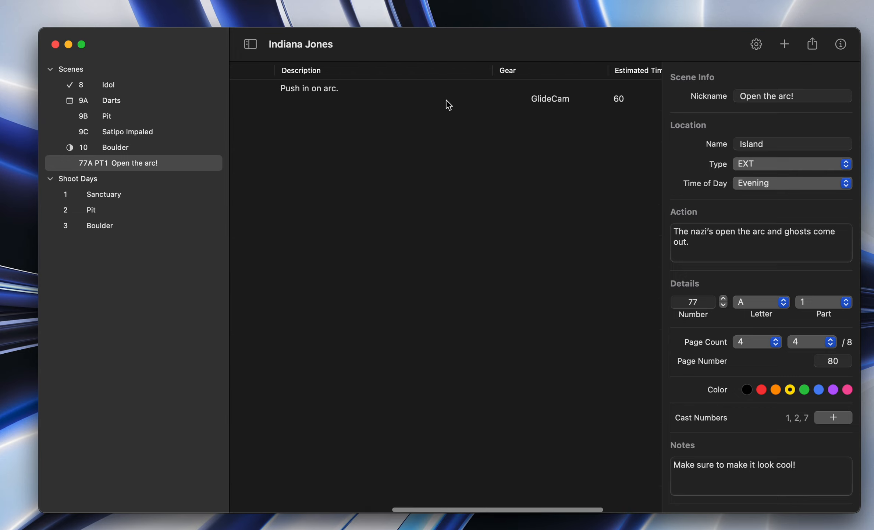
scroll(448, 105, left, 10)
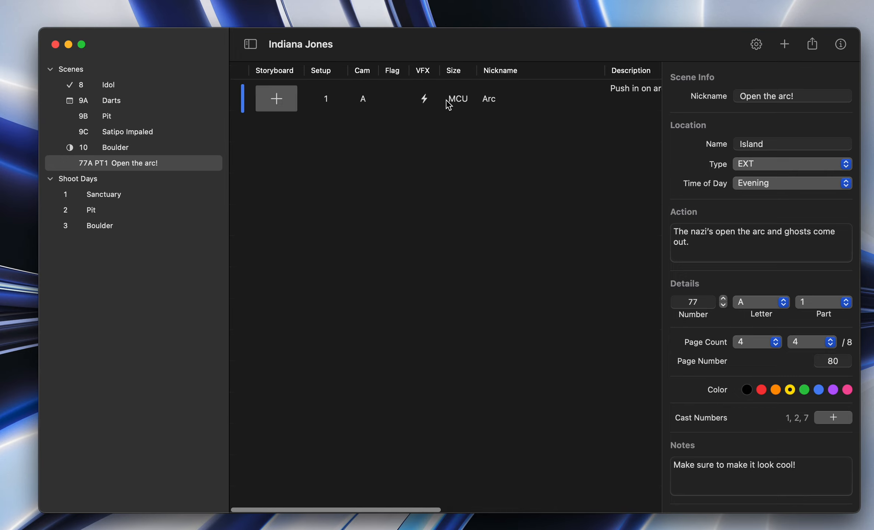
Step: Open the shot list of scene 8 Idol and look over its shots across the columns
click(109, 90)
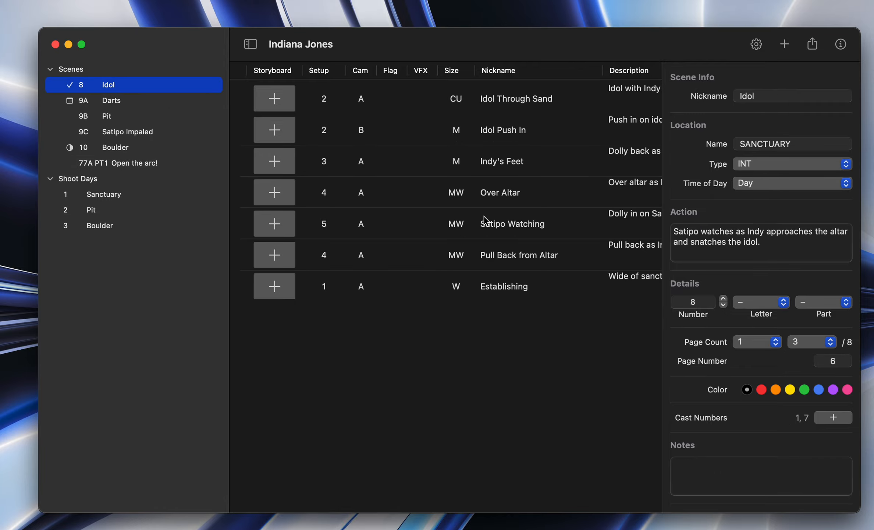
scroll(485, 221, right, 10)
scroll(485, 220, left, 10)
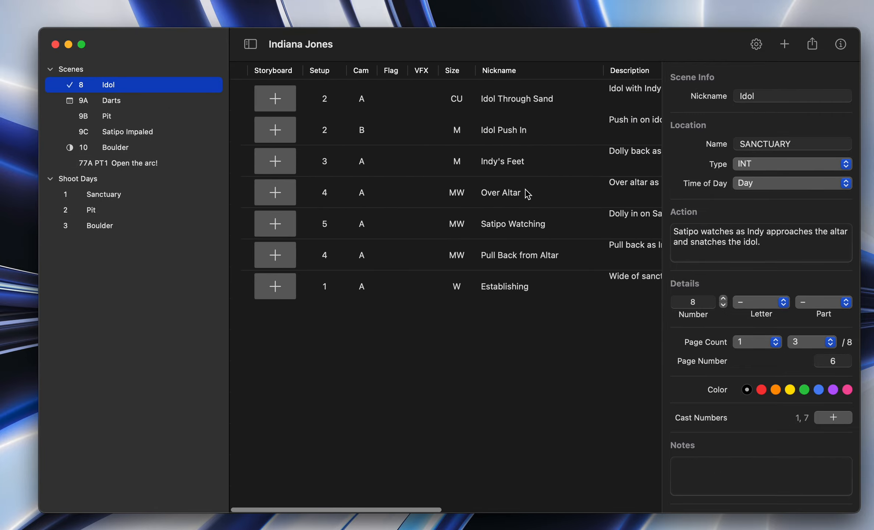
scroll(448, 135, right, 10)
scroll(449, 135, left, 10)
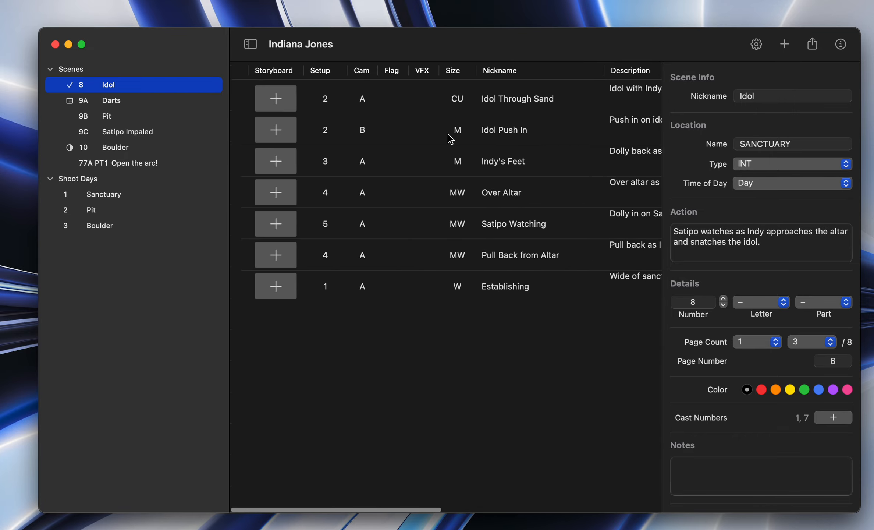
scroll(448, 134, right, 15)
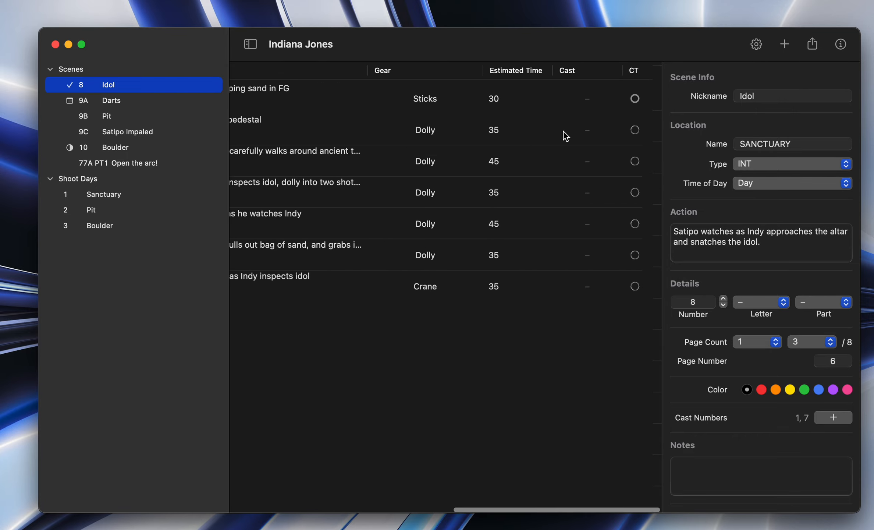
scroll(565, 137, left, 15)
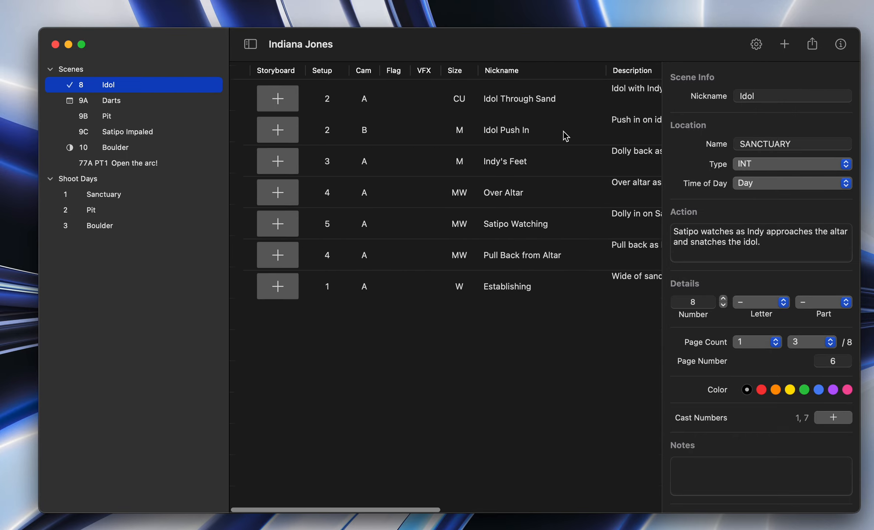
click(756, 48)
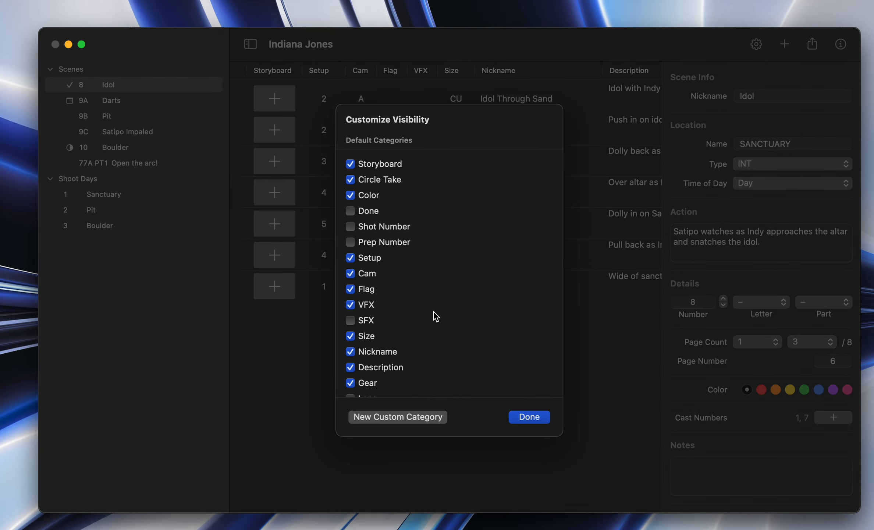
click(530, 419)
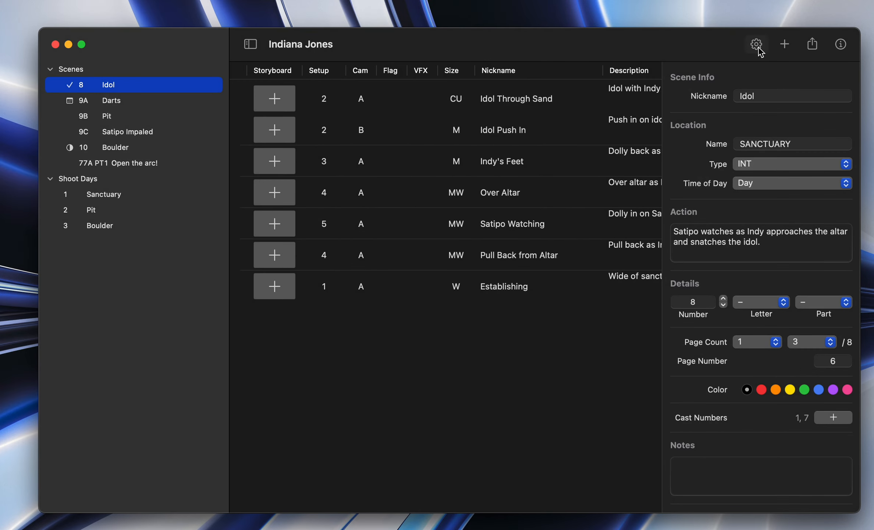
Step: Hide the Storyboard and Circle Take categories from the shot list
click(758, 48)
scroll(436, 308, down, 3)
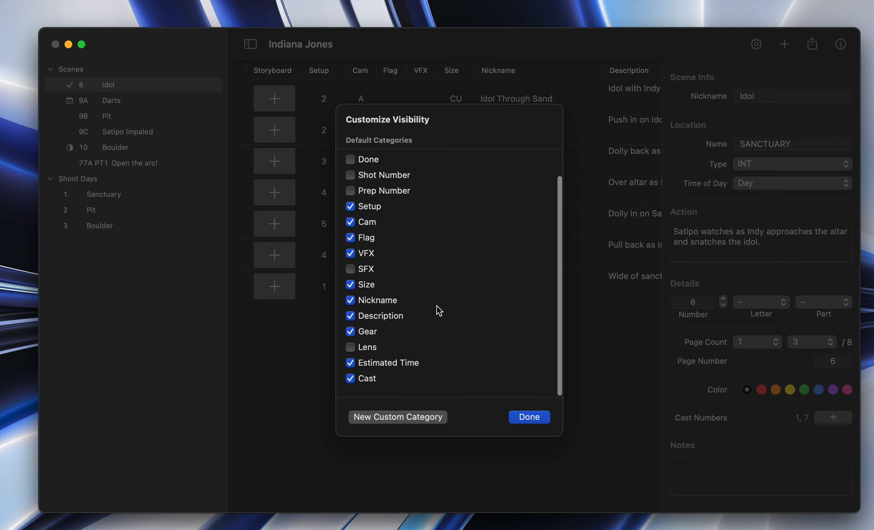
scroll(436, 307, up, 3)
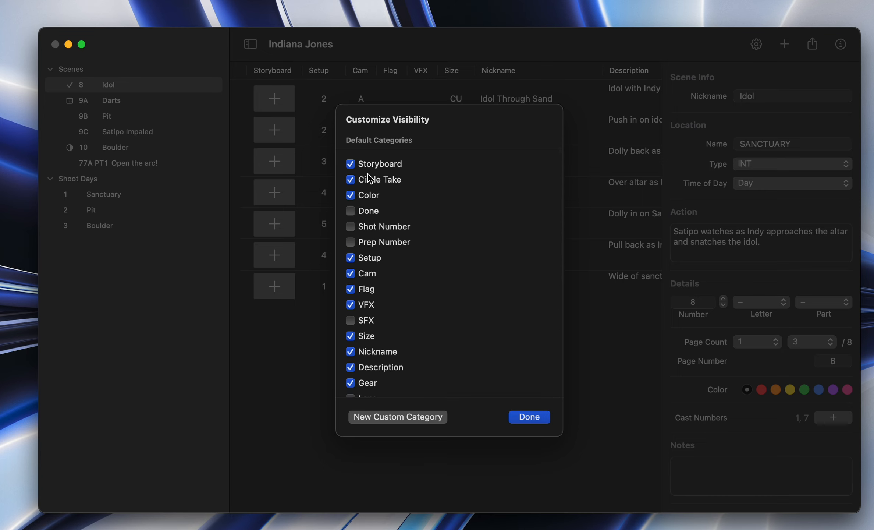
click(350, 164)
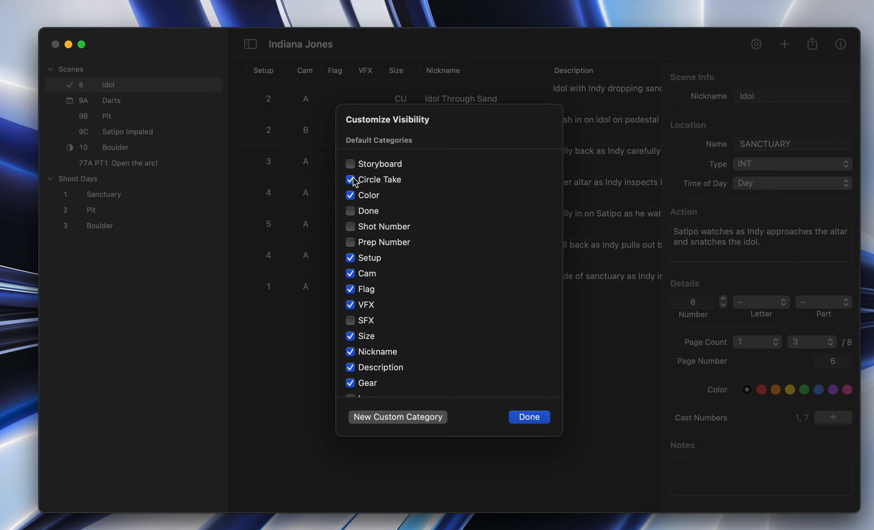
click(352, 180)
Step: Make the Done, Shot Number, Prep Number, Lens and SFX categories visible in the shot list
scroll(439, 231, down, 3)
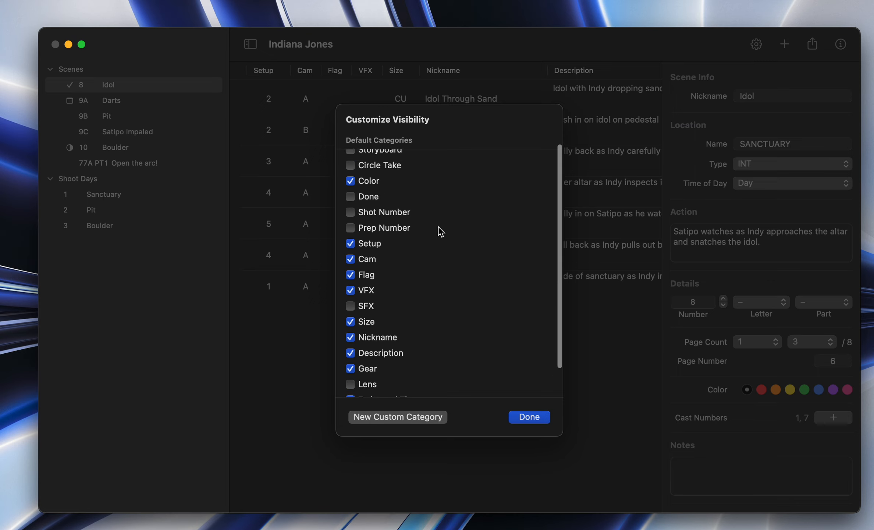
click(351, 180)
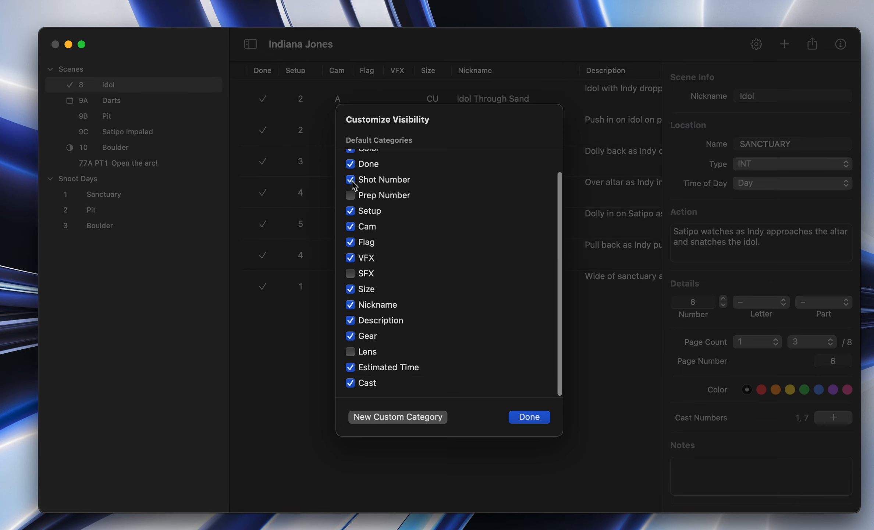
click(351, 196)
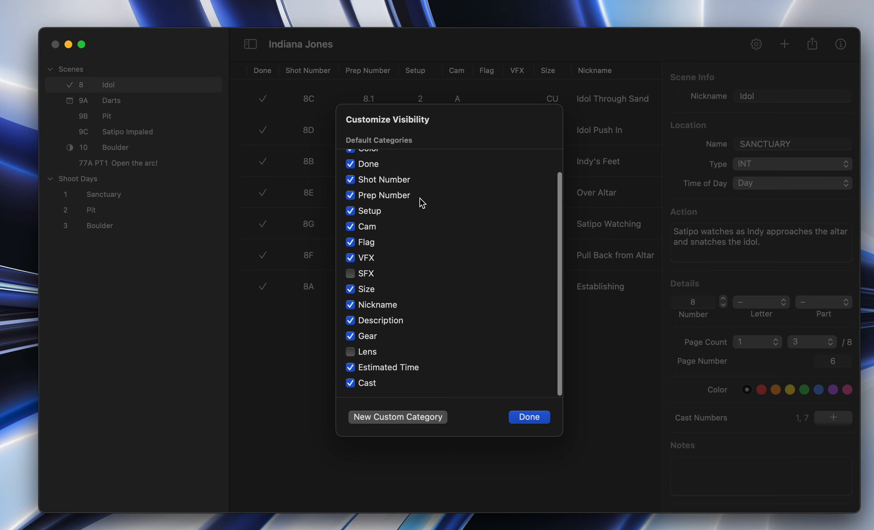
click(351, 352)
click(351, 273)
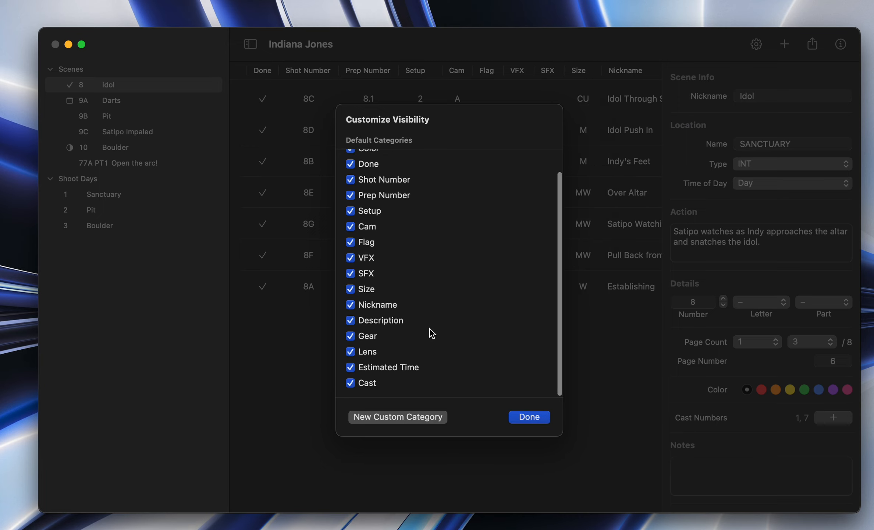
Step: Hide the Size and Setup categories and close the visibility settings
click(351, 290)
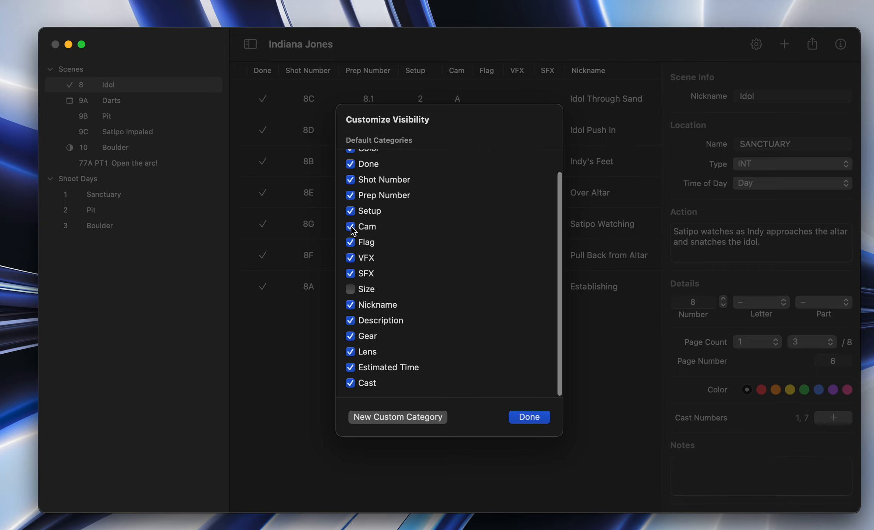
click(352, 212)
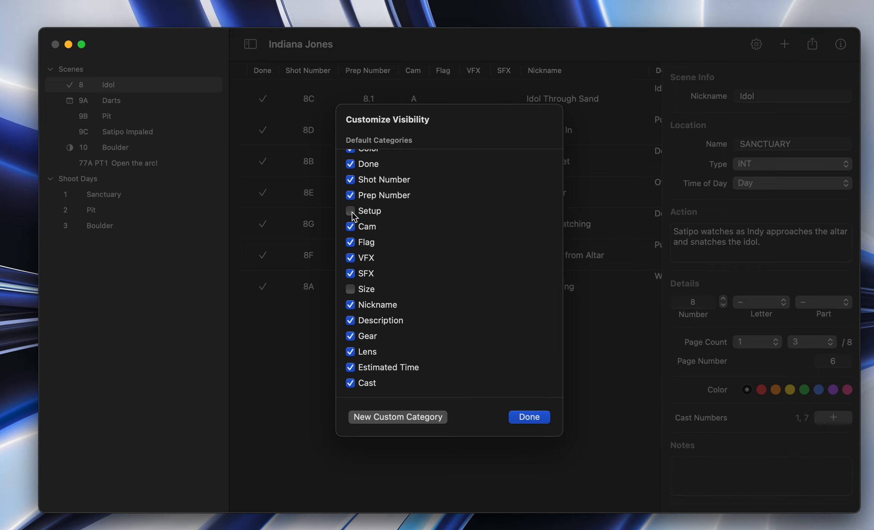
click(529, 418)
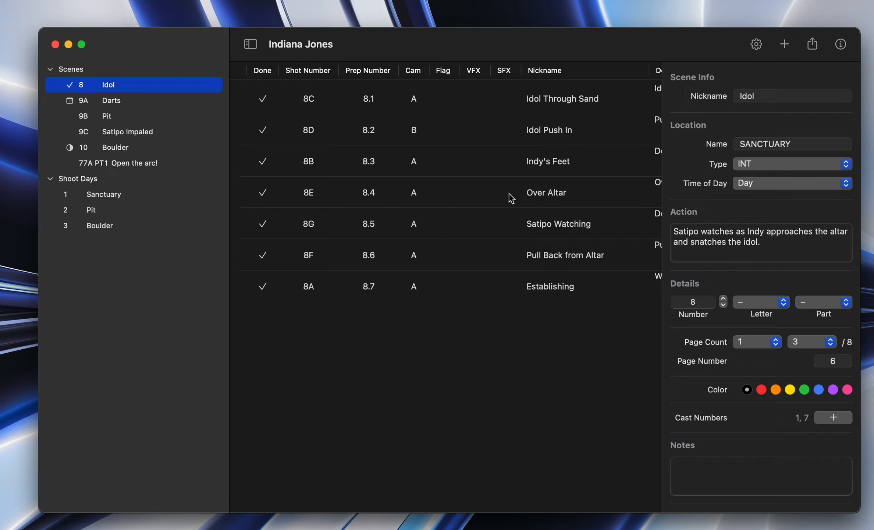
Step: Review scene 8's customized shot list across its columns, from Done through Props
scroll(512, 199, right, 10)
scroll(511, 199, left, 10)
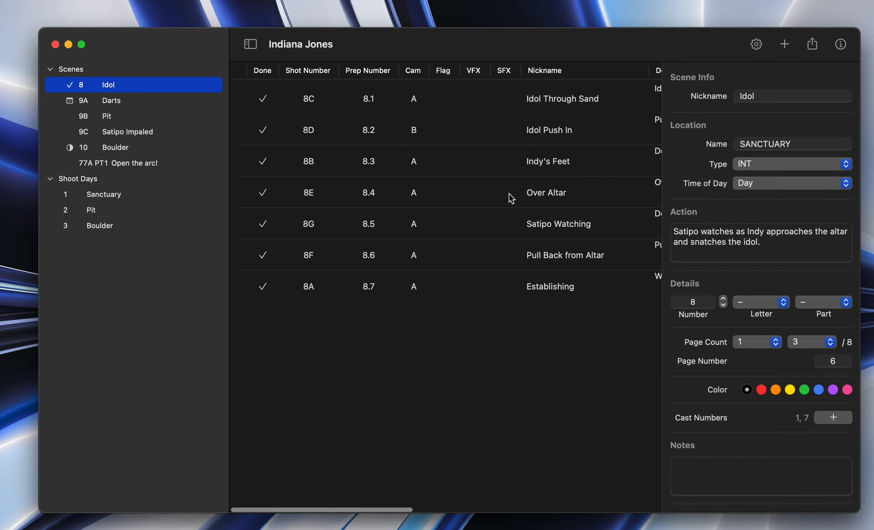
scroll(511, 198, right, 5)
scroll(474, 180, left, 5)
scroll(515, 103, right, 2)
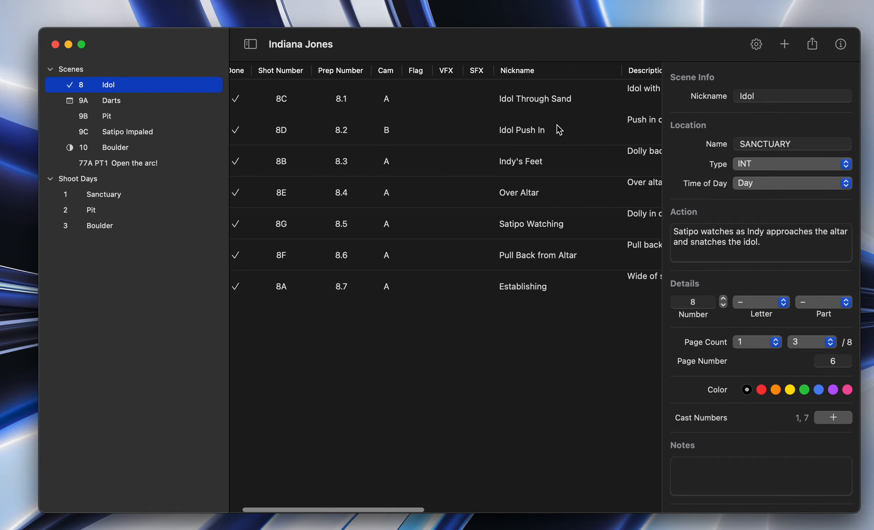
scroll(557, 125, right, 8)
scroll(473, 154, right, 6)
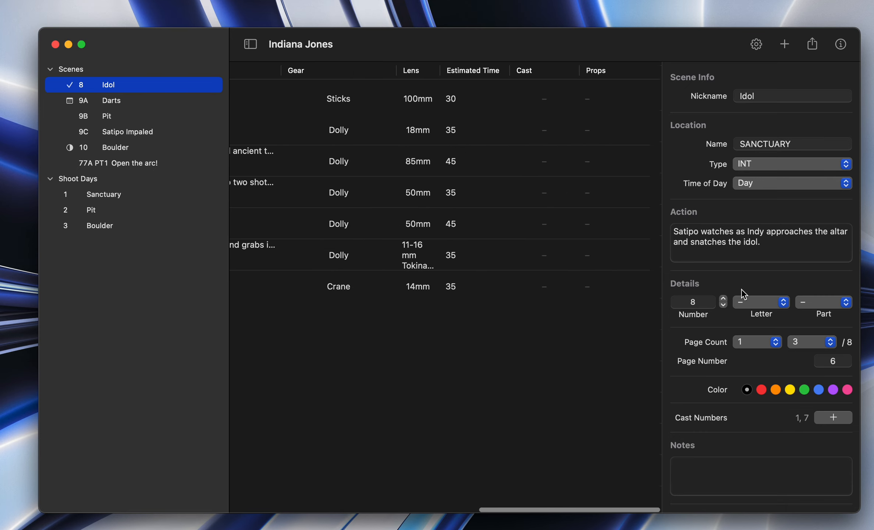
Step: Select the Satipo Watching shot and look through its shot info down to the custom categories
click(444, 224)
scroll(739, 336, down, 3)
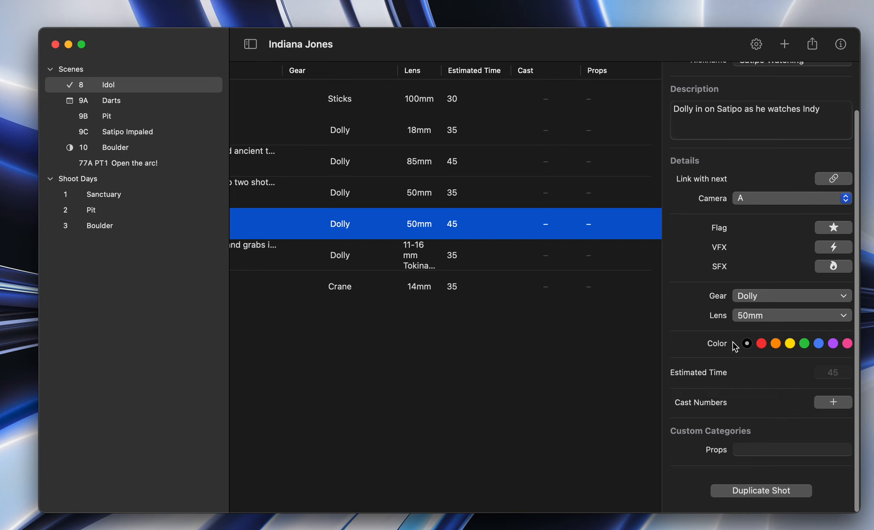
scroll(735, 344, up, 3)
scroll(734, 341, down, 4)
scroll(733, 341, up, 4)
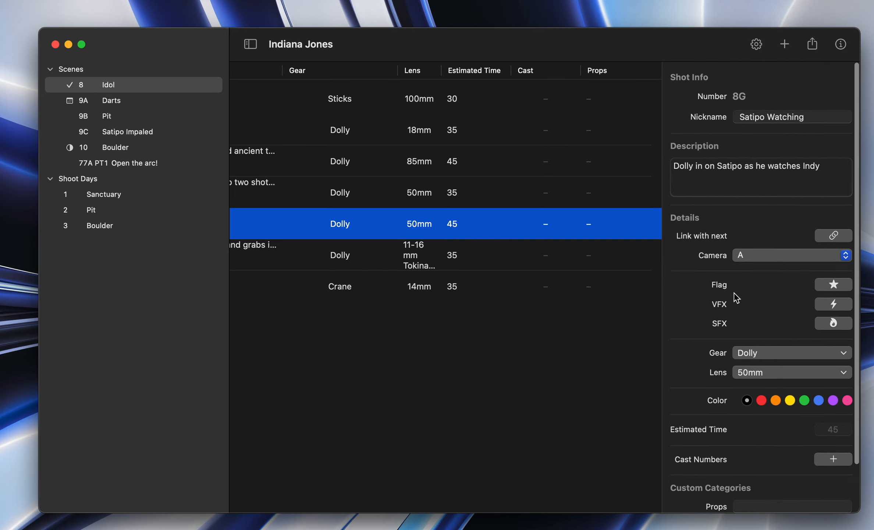
Step: Hide the Flag category and check the shot list columns and shot info without it
click(756, 45)
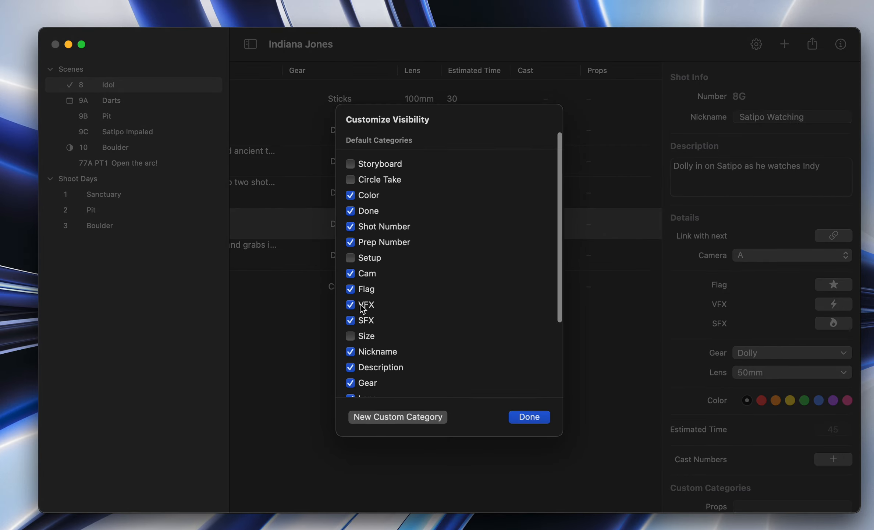
click(350, 289)
click(518, 417)
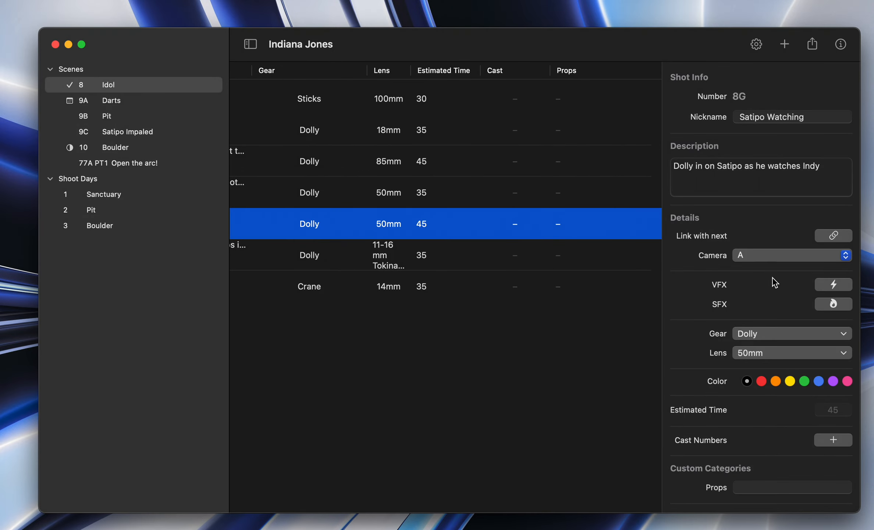
scroll(361, 127, left, 10)
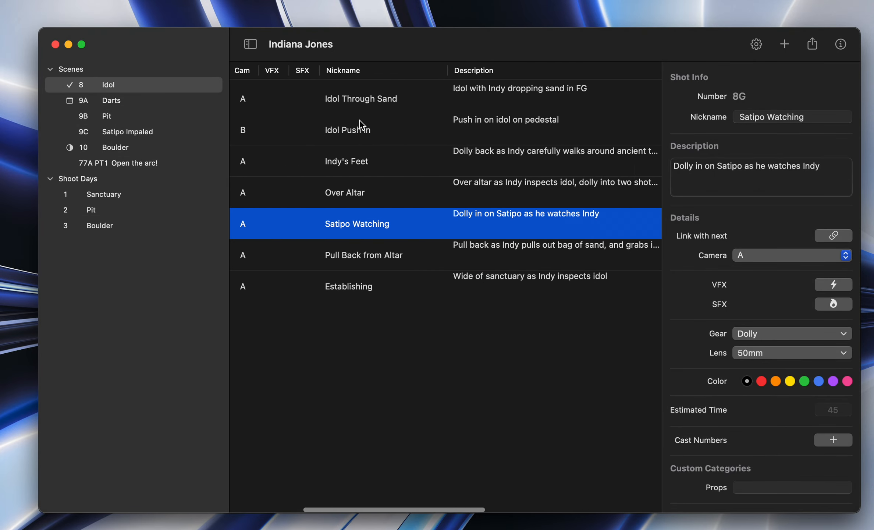
scroll(519, 165, right, 10)
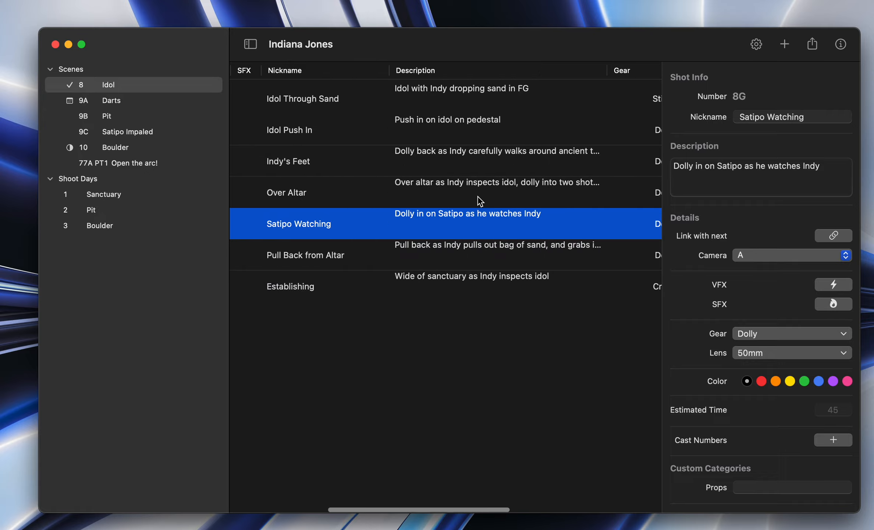
scroll(515, 168, left, 8)
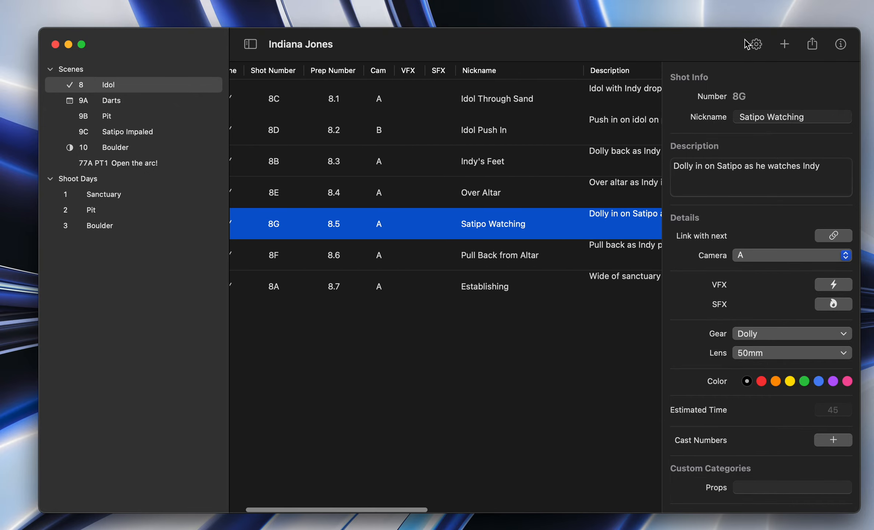
Step: Create a custom category named Cam of the Number type and close the visibility settings
click(758, 46)
scroll(422, 317, down, 5)
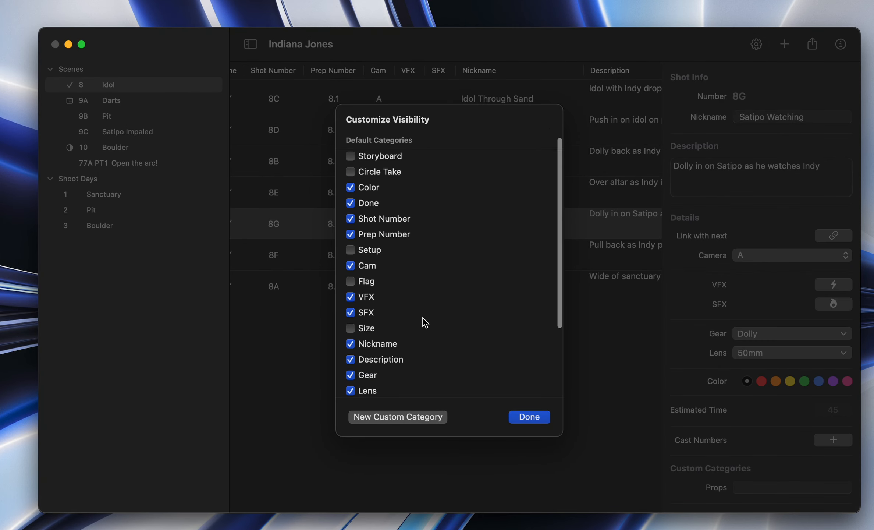
click(392, 420)
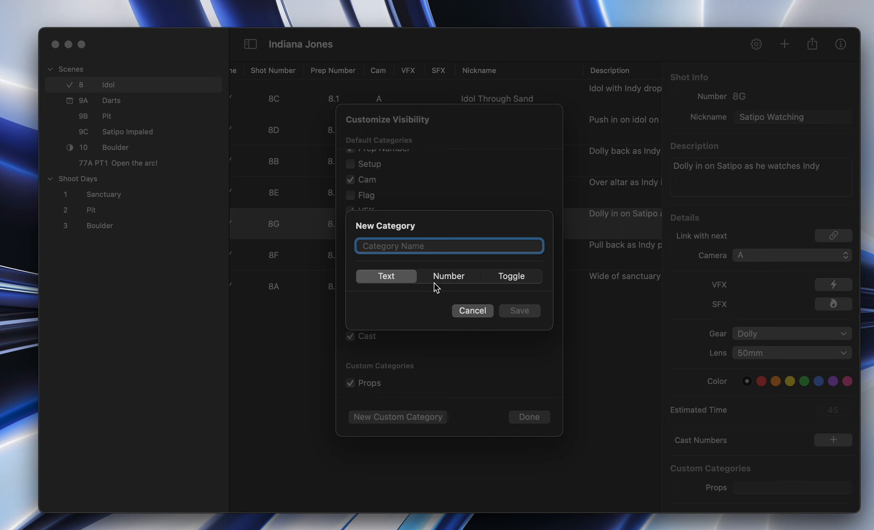
click(448, 282)
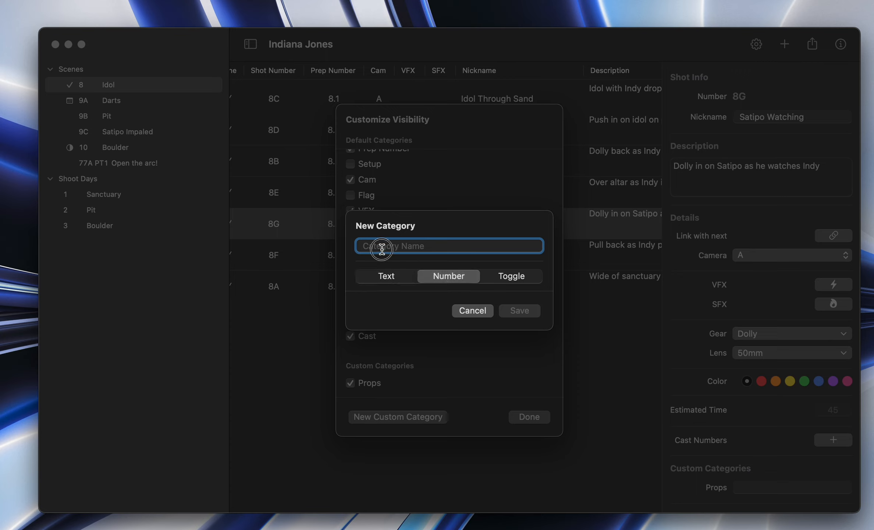
text(Cam)
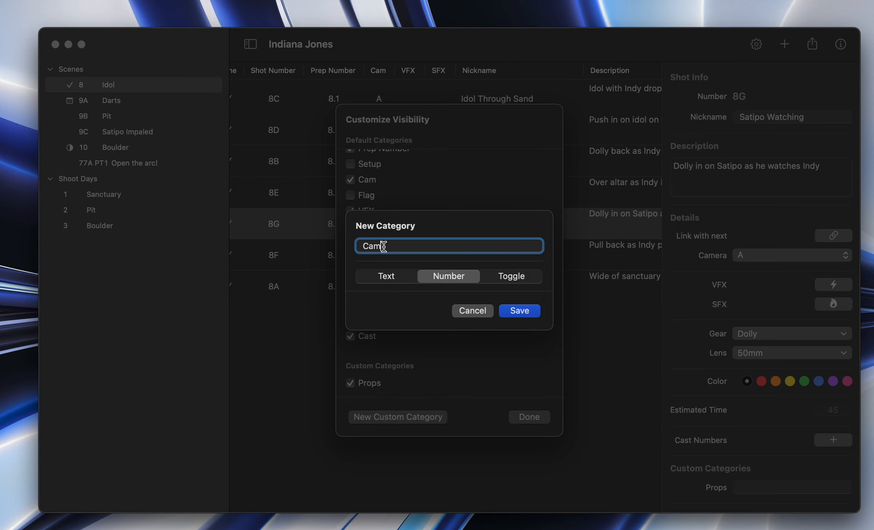
click(519, 310)
click(528, 418)
Step: Enter 2 in the custom Cam column for the Satipo Watching shot
scroll(568, 286, right, 15)
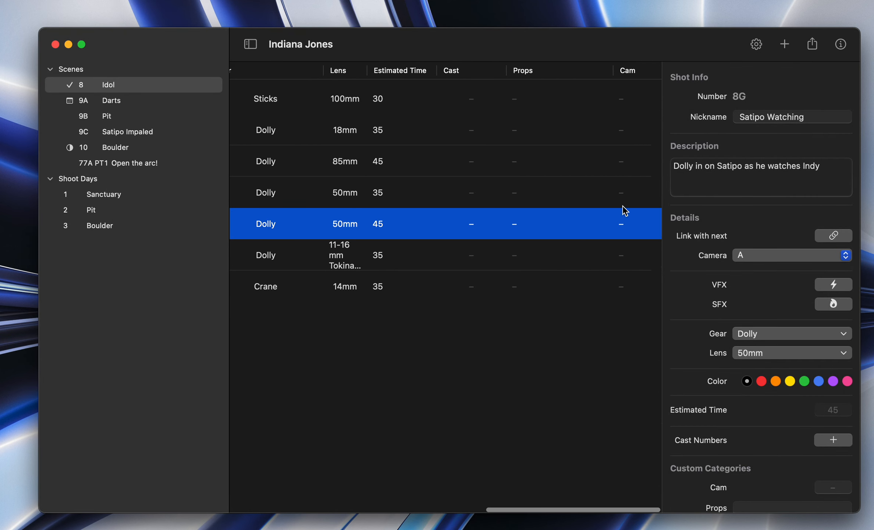
click(628, 225)
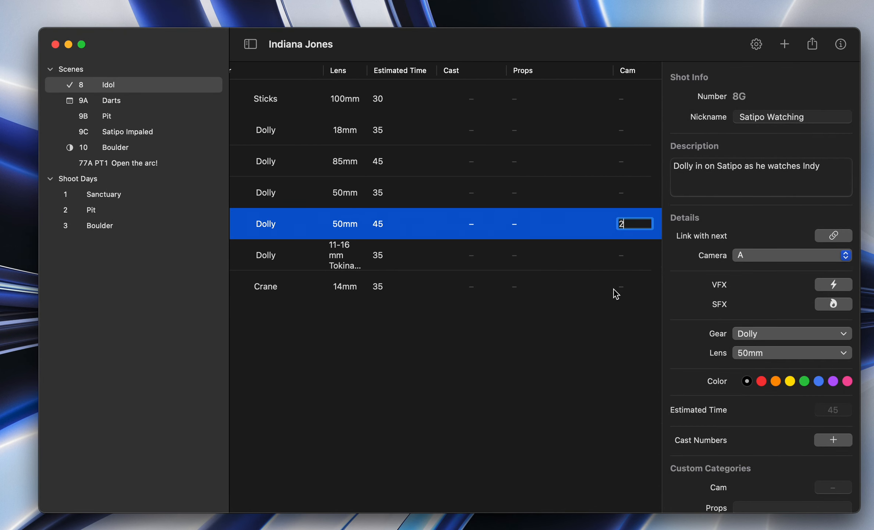
key(Return)
Step: Set the custom Cam value to 5 and Props to Idol for the Pull Back from Altar shot
click(630, 259)
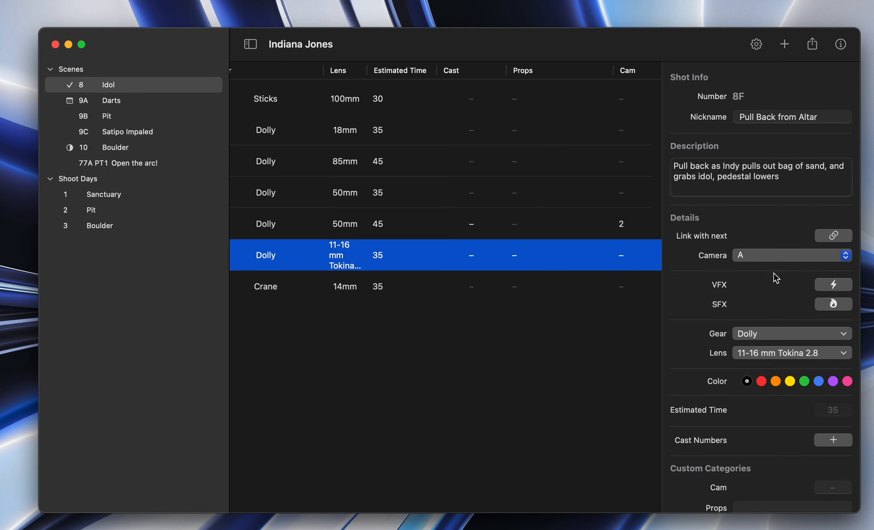
scroll(765, 409, down, 3)
click(843, 433)
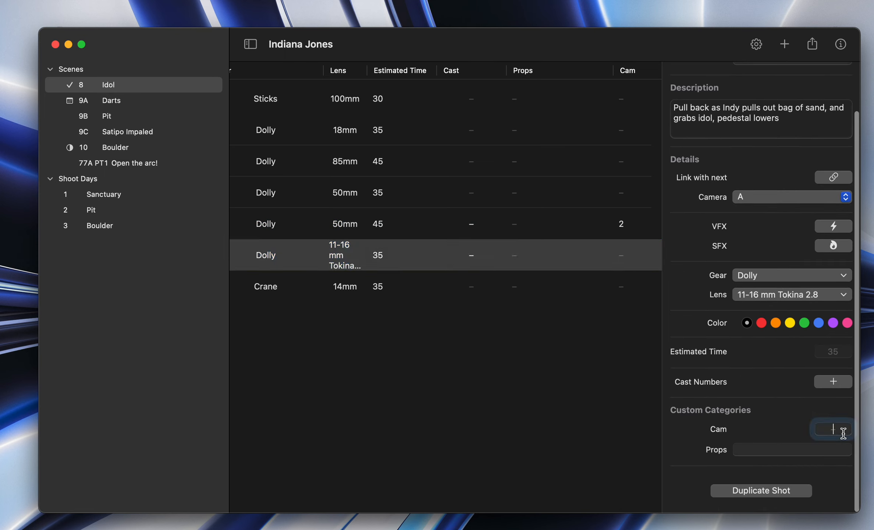
text(5)
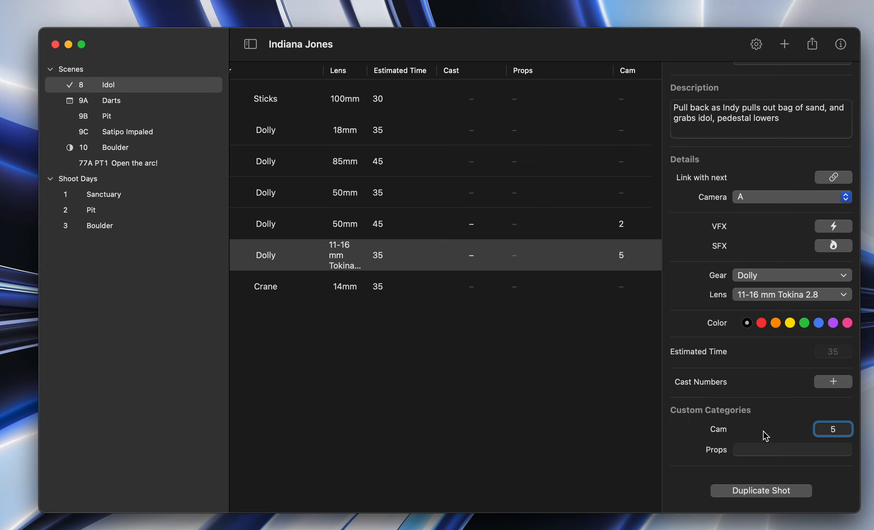
click(745, 450)
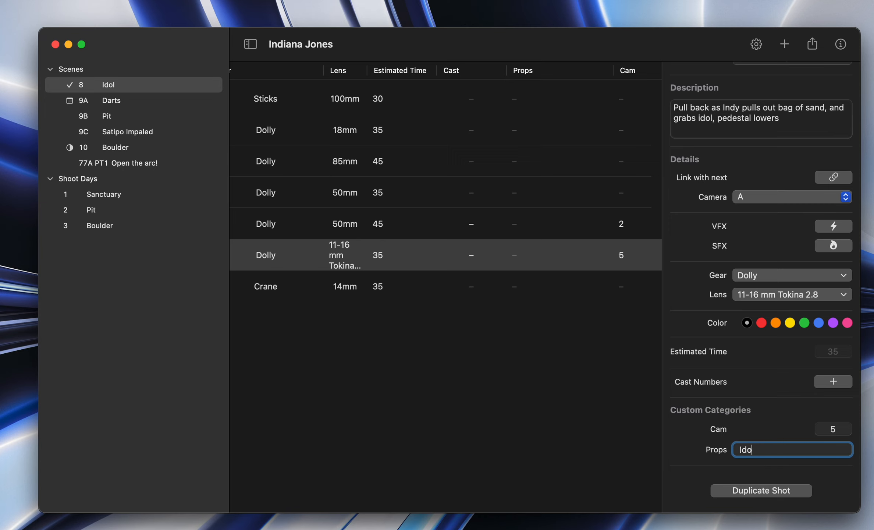
click(556, 316)
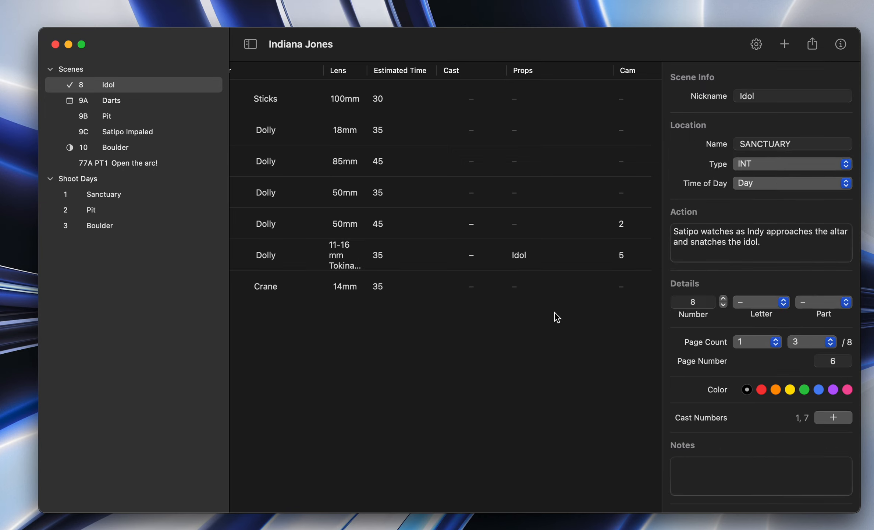
Step: Start a new custom category named Kids with the Toggle type in the visibility settings
click(756, 45)
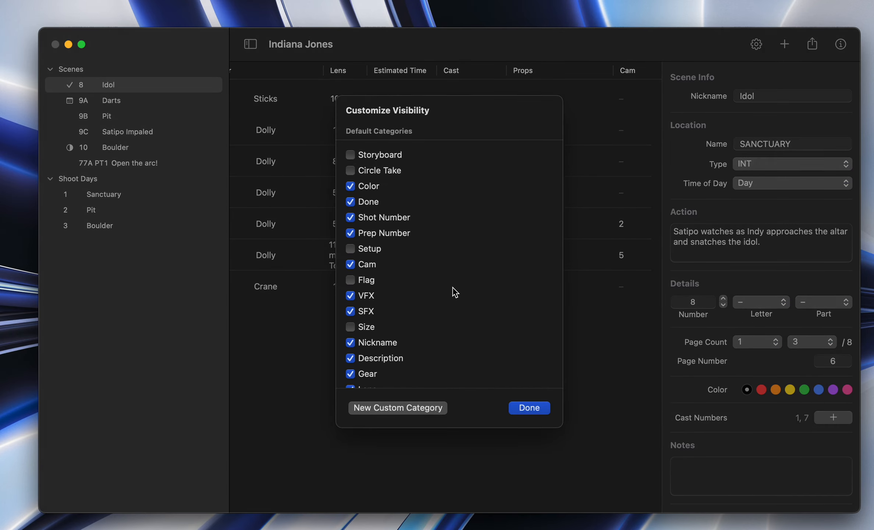
click(414, 420)
click(505, 279)
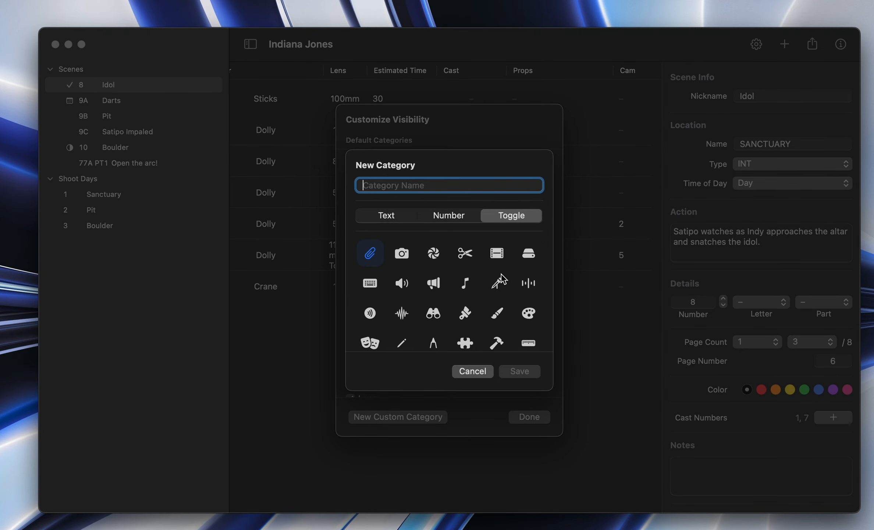
scroll(463, 303, down, 4)
scroll(463, 303, up, 4)
text(Kids)
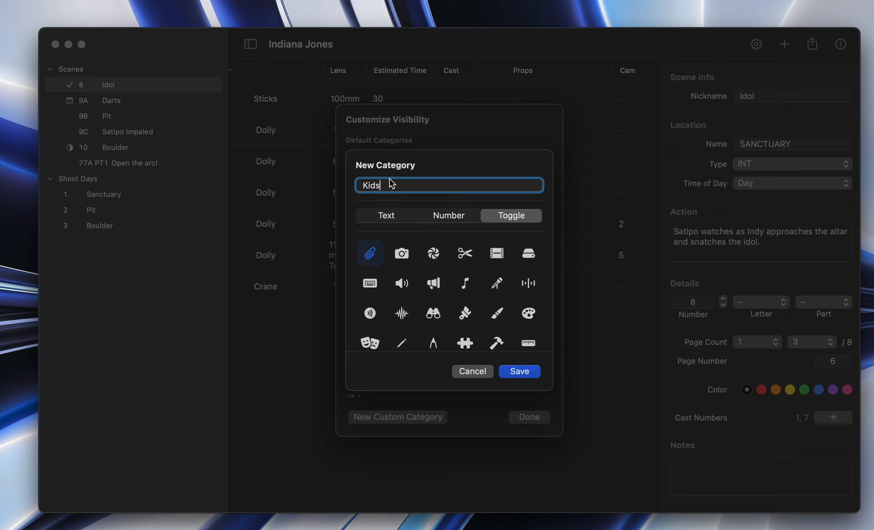
Step: Give the Kids category the boxed exclamation mark icon, save it and close the visibility settings
scroll(451, 310, down, 10)
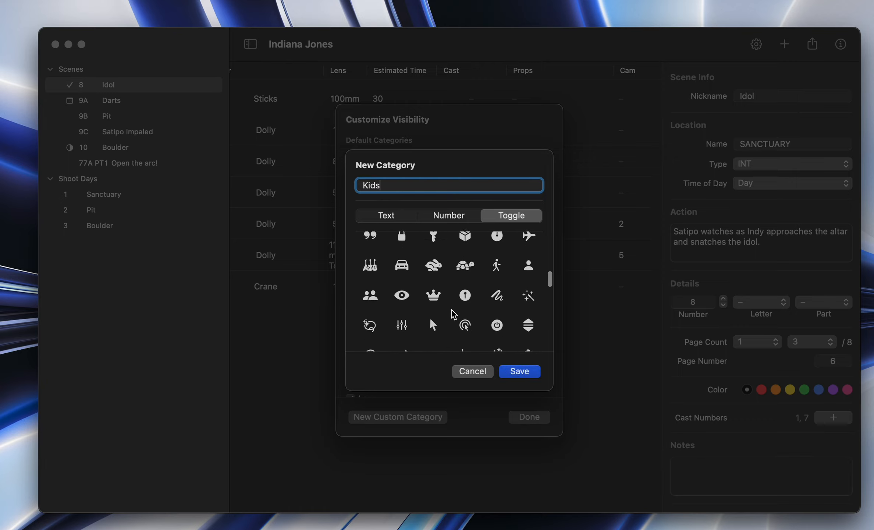
scroll(451, 310, down, 10)
scroll(456, 309, down, 2)
scroll(452, 311, up, 3)
scroll(426, 303, down, 2)
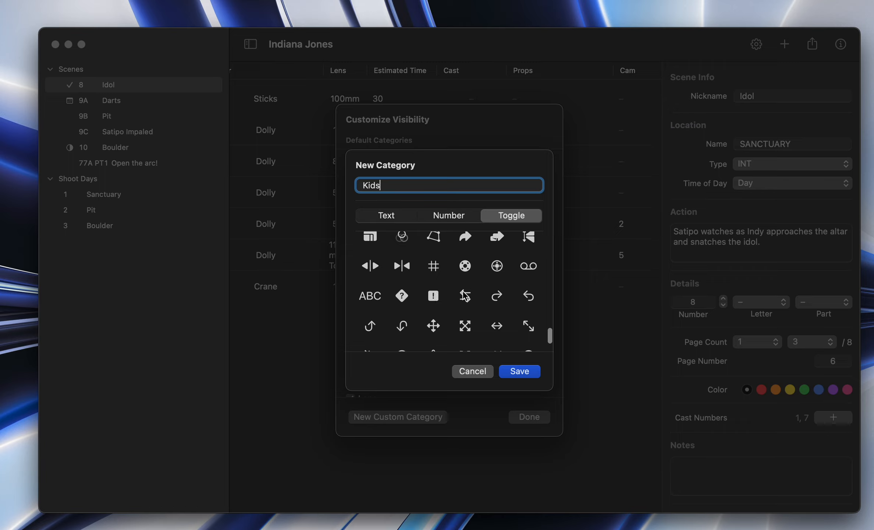
scroll(438, 285, down, 1)
click(434, 269)
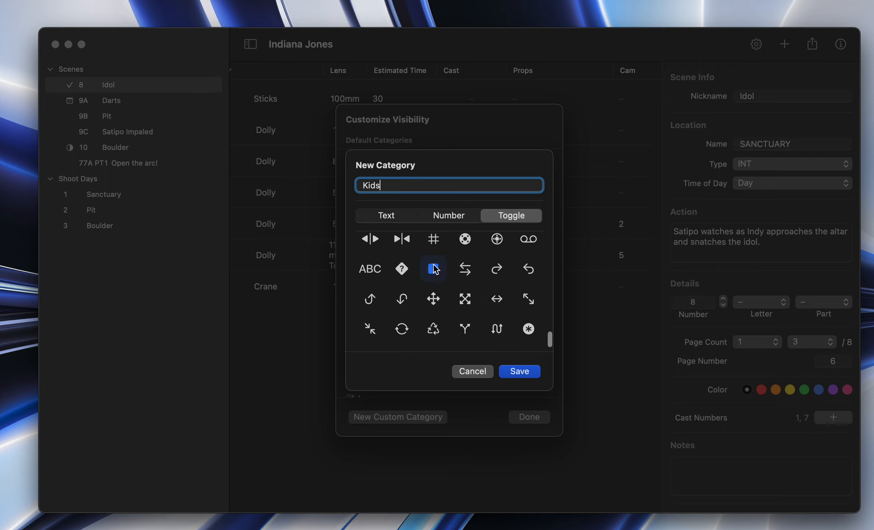
scroll(502, 292, up, 1)
click(520, 371)
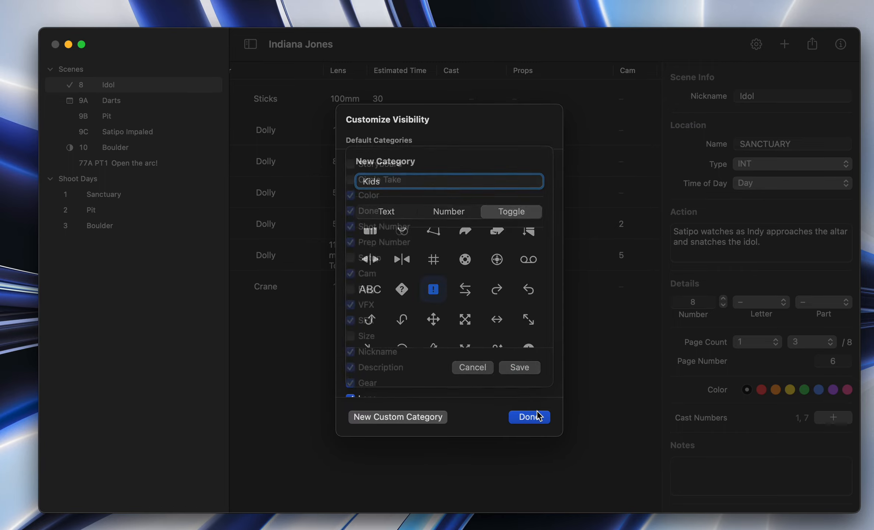
click(527, 416)
Step: Turn the Kids toggle on for the Pull Back from Altar shot and switch it off again
scroll(569, 289, right, 3)
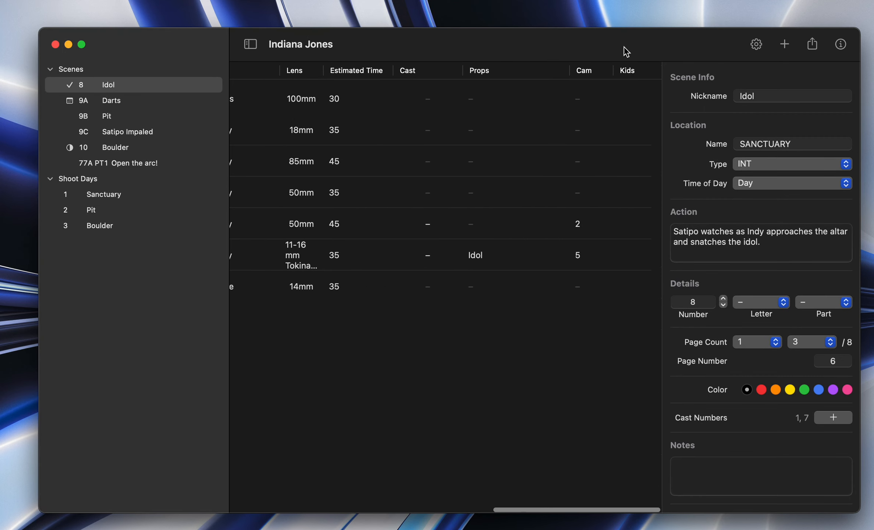
click(622, 257)
scroll(722, 378, down, 4)
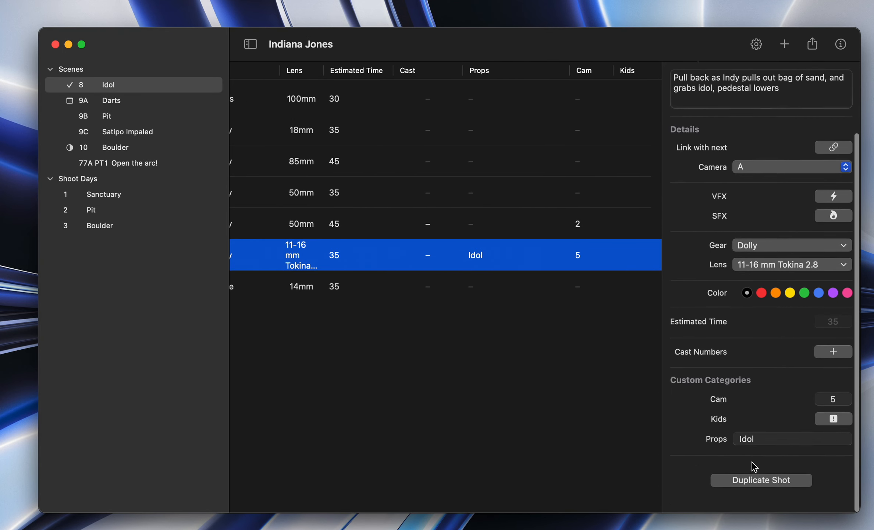
click(834, 429)
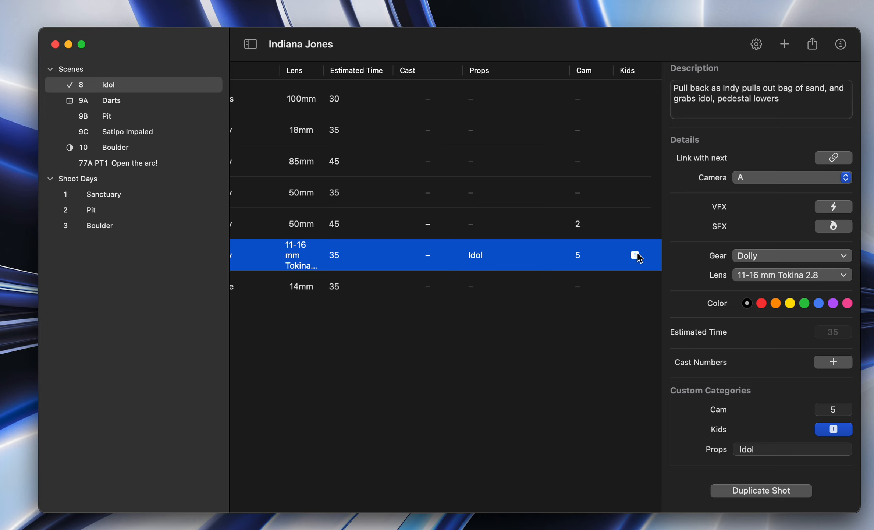
click(625, 256)
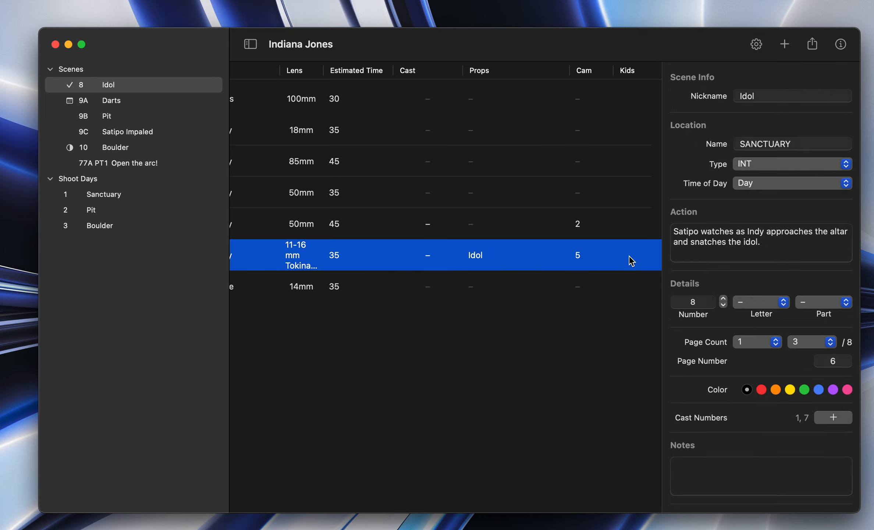
click(629, 255)
drag(626, 71, 423, 85)
scroll(452, 207, left, 10)
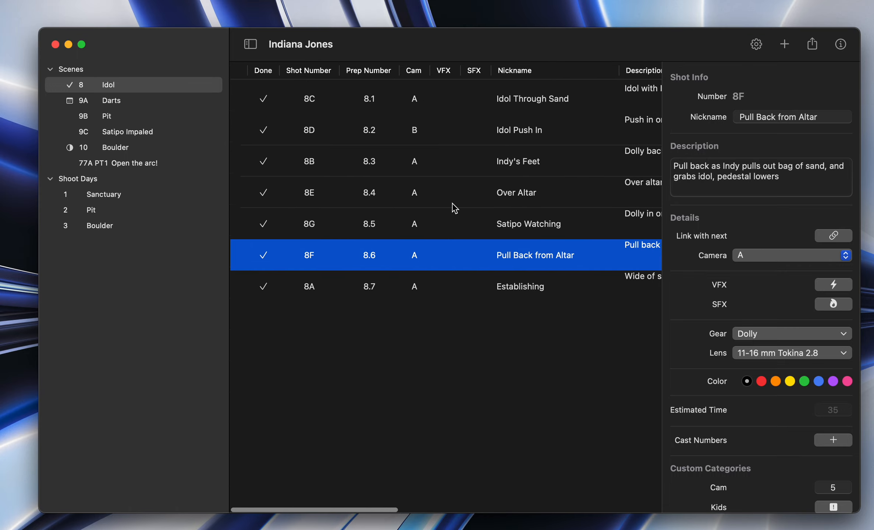
scroll(463, 184, right, 10)
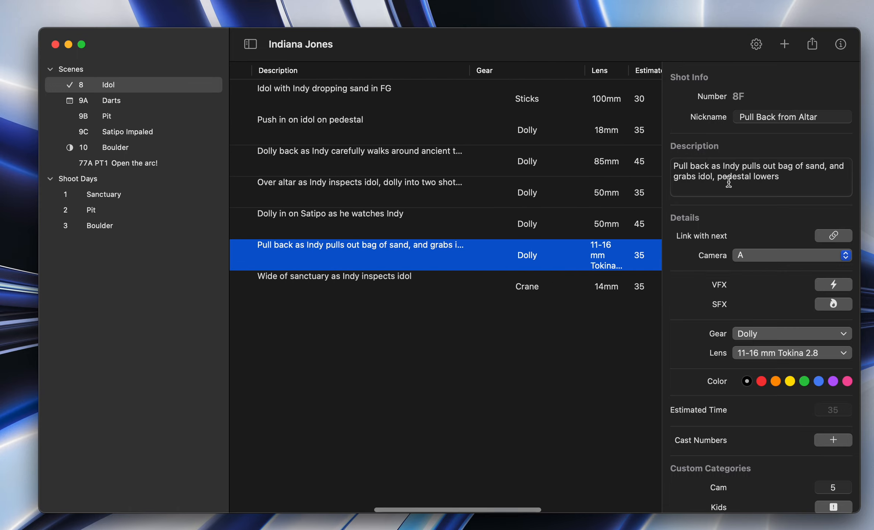
scroll(411, 174, left, 10)
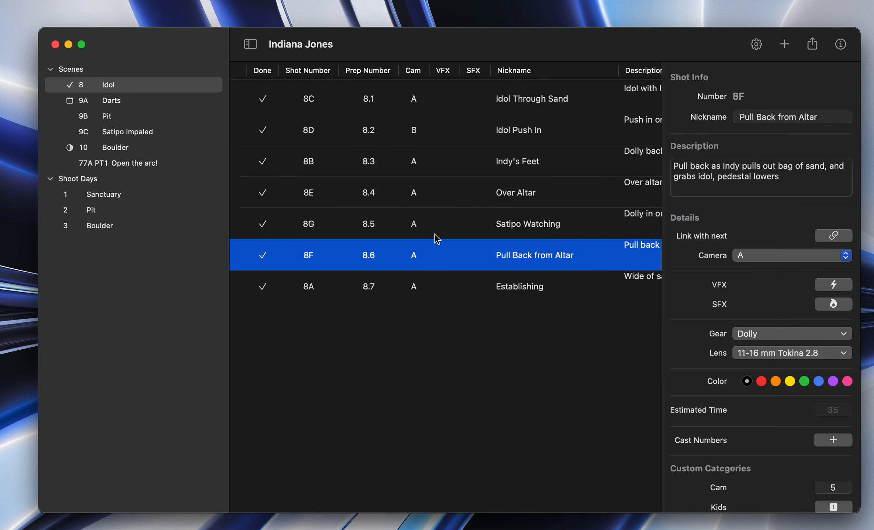
click(408, 354)
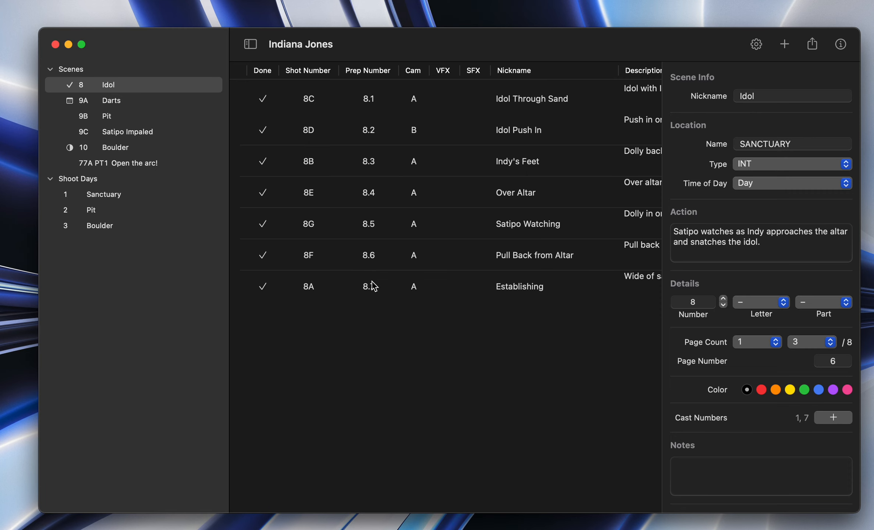
Step: Move the Establishing shot above Pull Back from Altar in the Idol scene's shot list
click(355, 287)
click(355, 288)
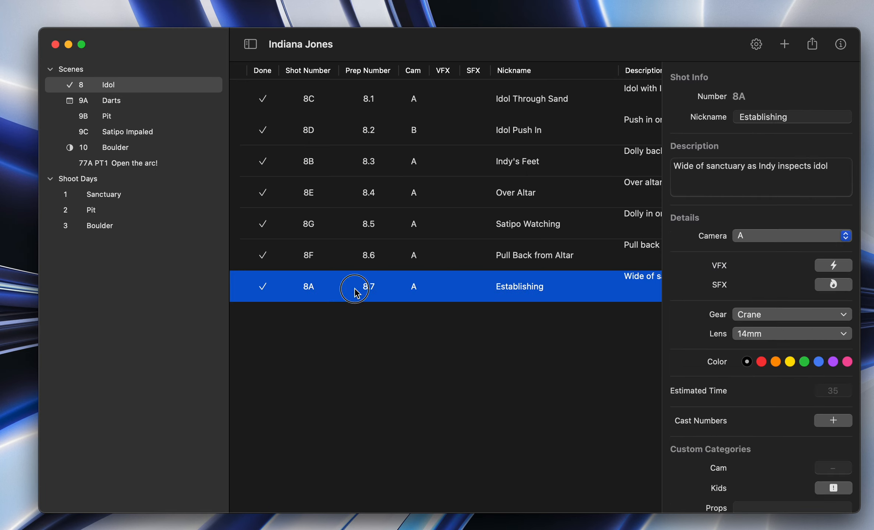
drag(355, 289, 379, 243)
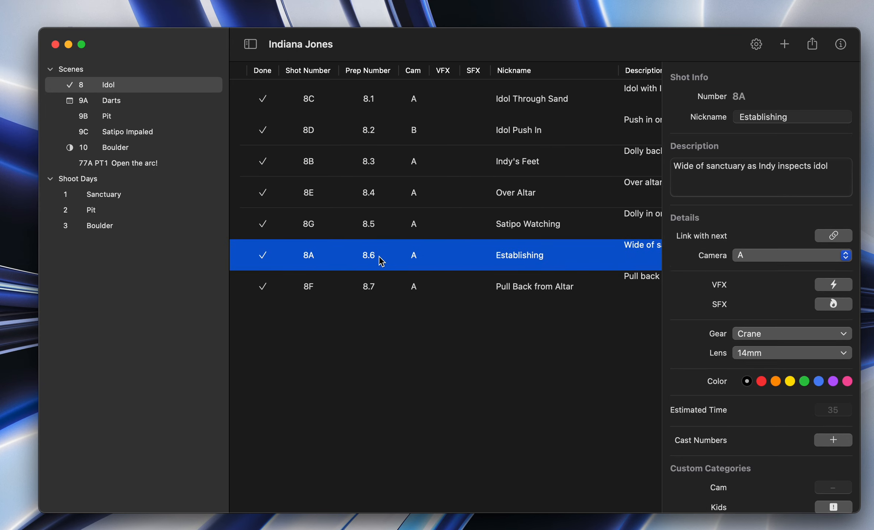
click(366, 286)
click(332, 257)
Step: Open the Sanctuary shoot day and move the Pull Back from Altar shot above Over Altar in the schedule
click(107, 195)
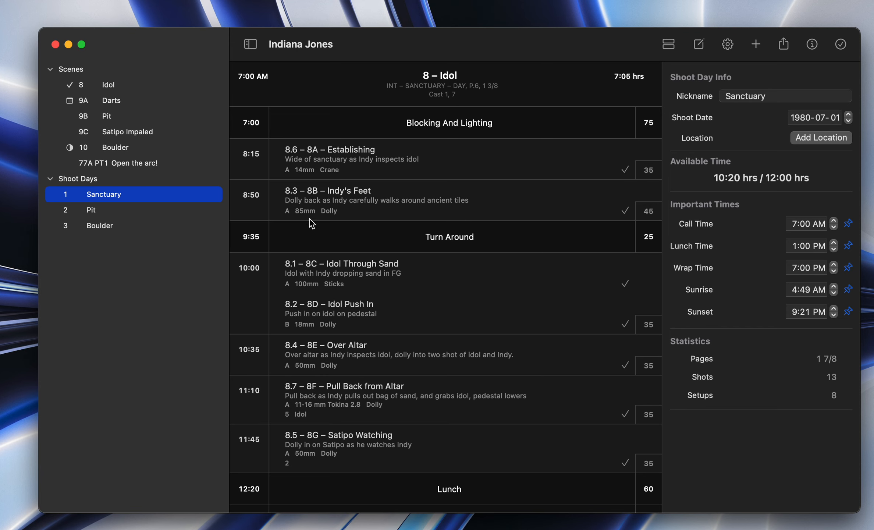
scroll(319, 235, down, 2)
scroll(329, 252, up, 2)
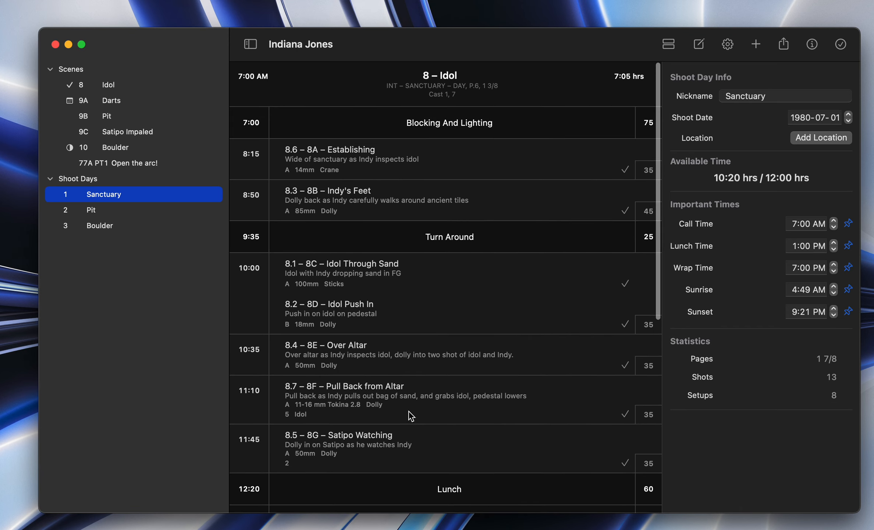
drag(350, 442, 357, 380)
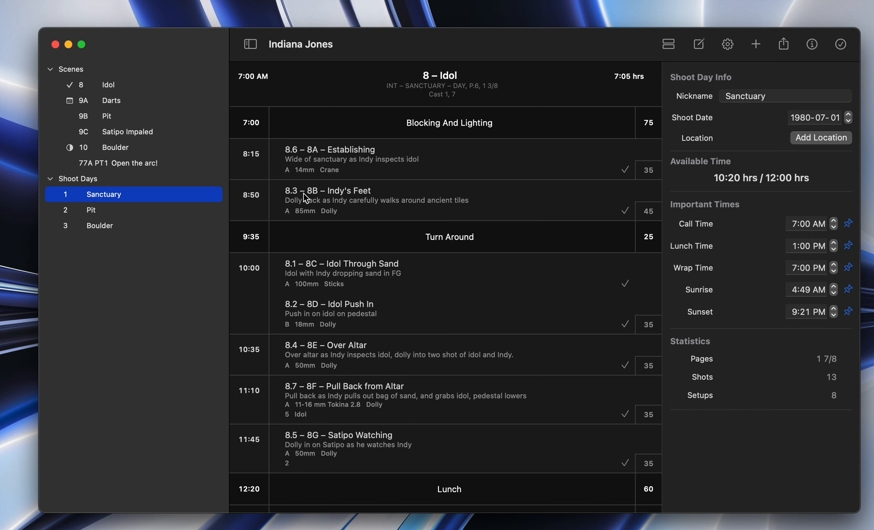
drag(294, 393, 333, 369)
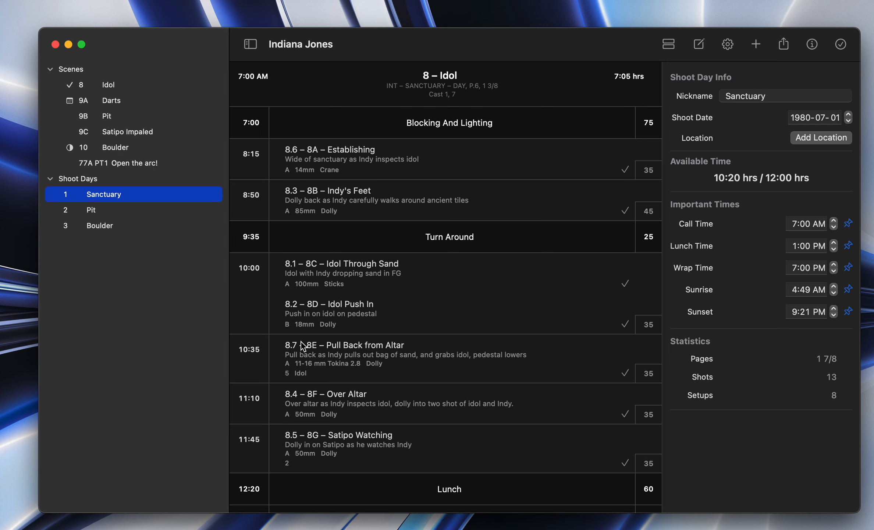
Step: Return to the Idol scene and hide the Prep Number category from its shot list
click(110, 85)
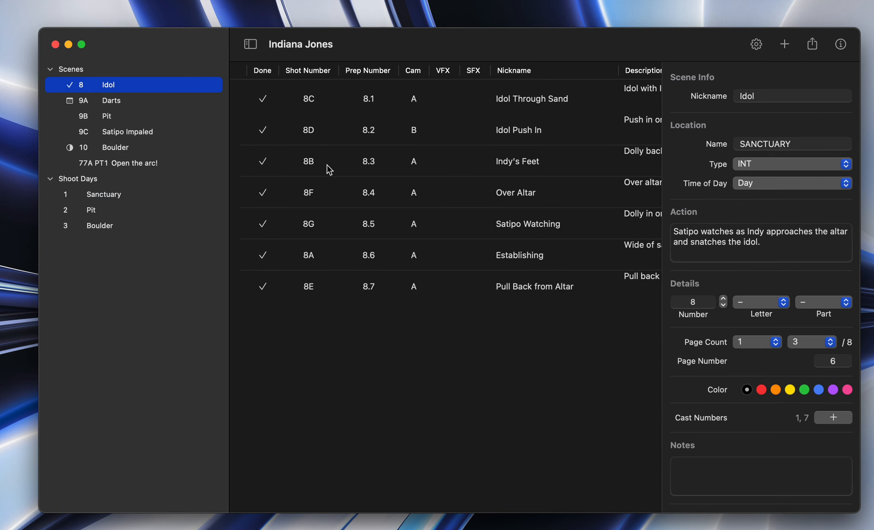
click(756, 44)
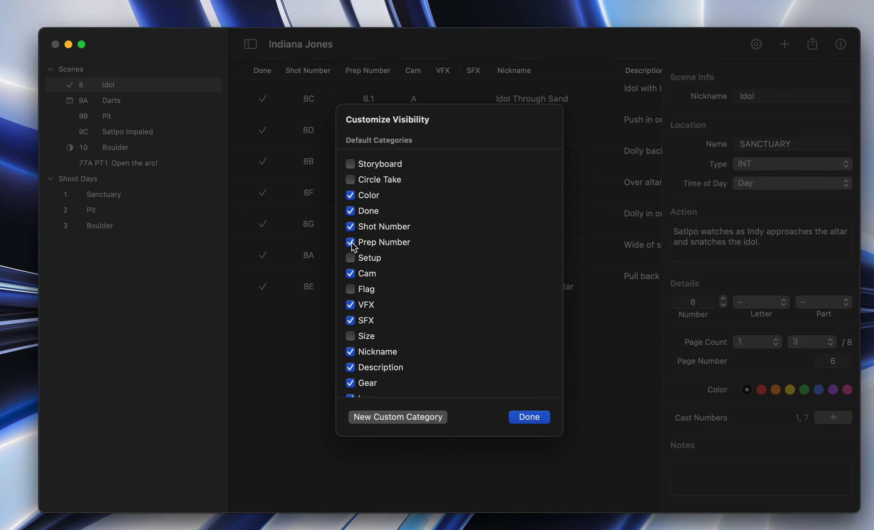
click(350, 242)
click(531, 416)
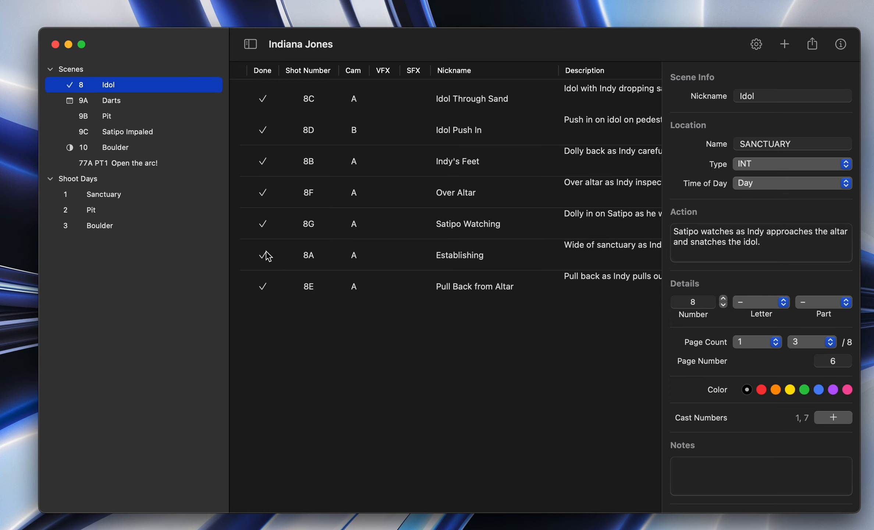
Step: Review the Pit scene's shot list without prep numbers and compare it with the Idol scene's list
click(107, 116)
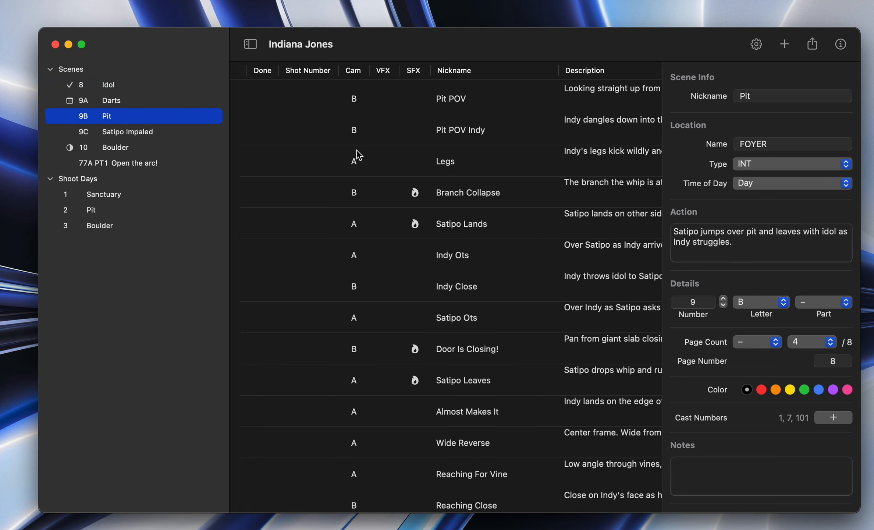
scroll(273, 353, down, 5)
scroll(273, 353, up, 5)
scroll(283, 347, down, 5)
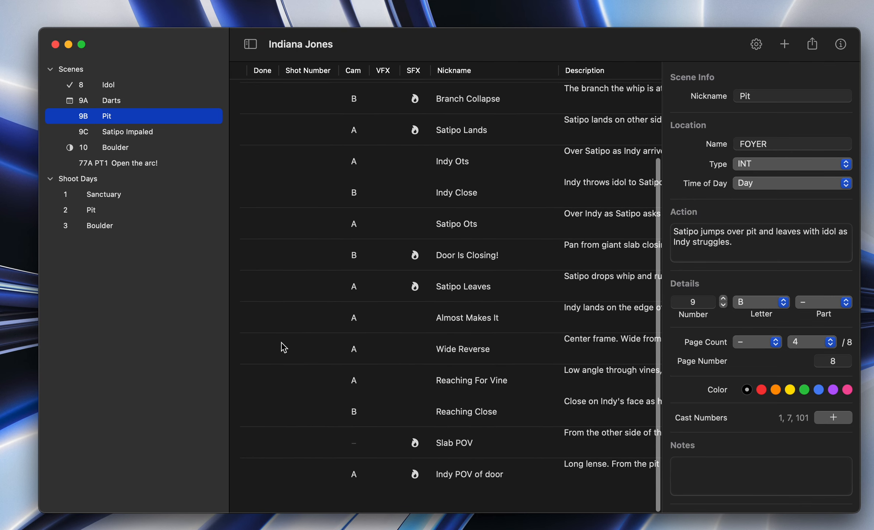
scroll(283, 348, up, 5)
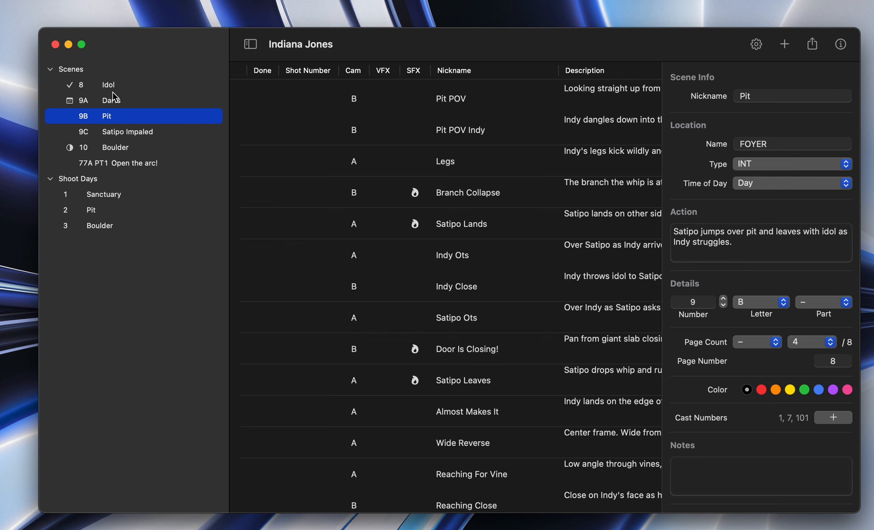
scroll(287, 273, down, 5)
scroll(287, 273, up, 5)
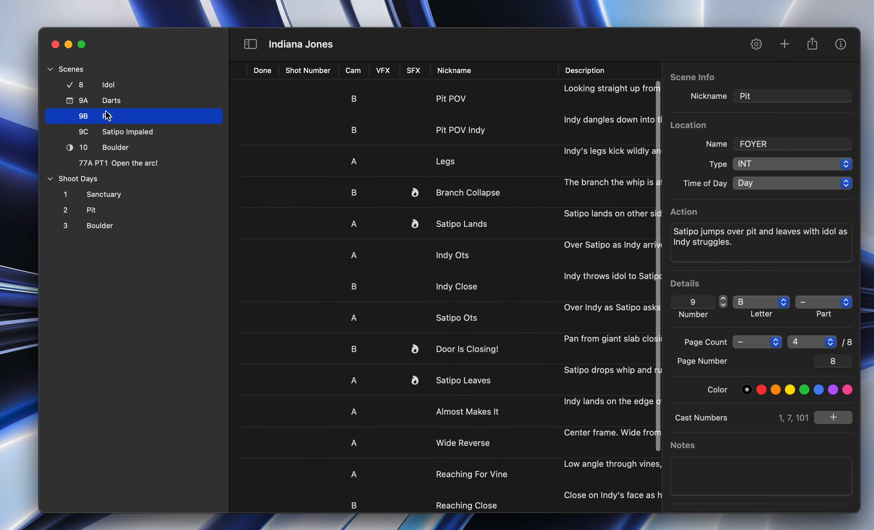
click(96, 88)
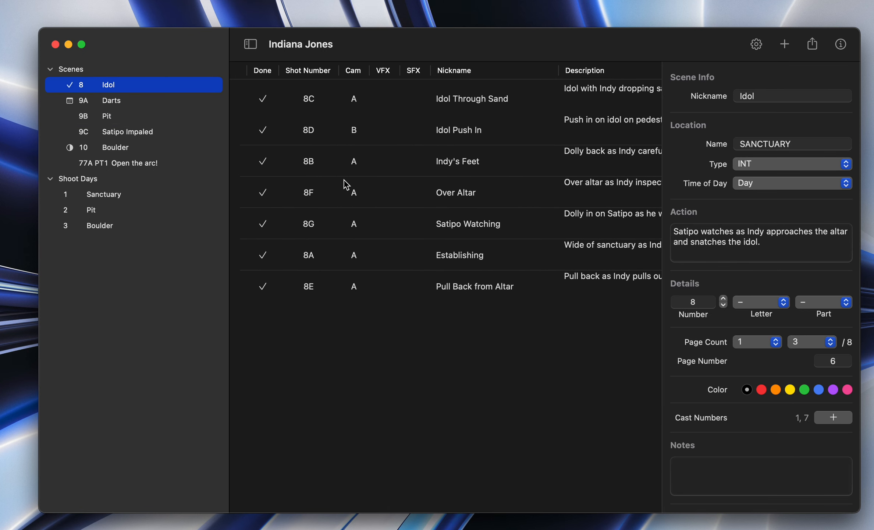
scroll(462, 164, right, 10)
scroll(462, 165, left, 10)
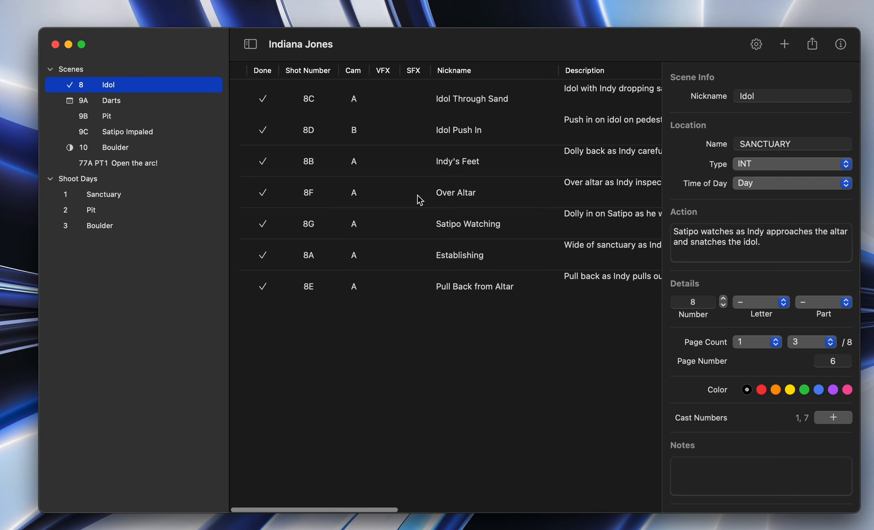
Step: Move the Idol Through Sand shot and its linked Idol Push In shot below Over Altar in the Idol scene
click(396, 102)
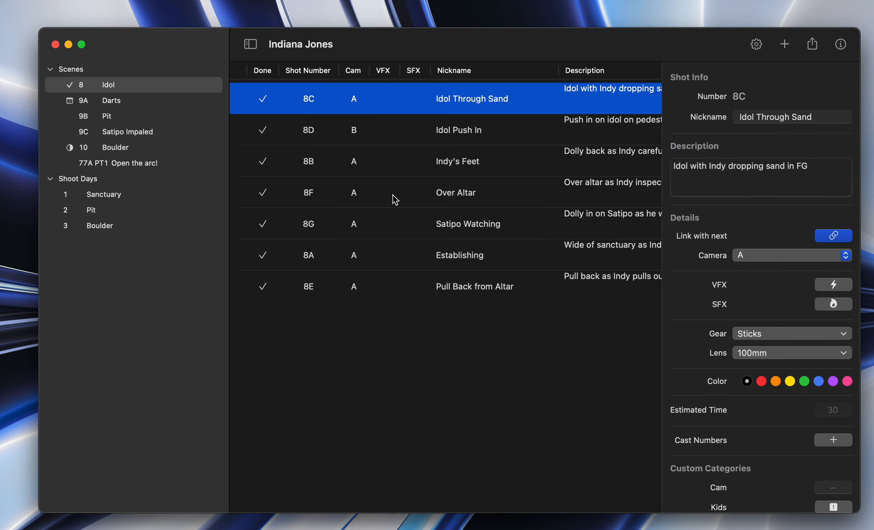
drag(365, 94, 386, 215)
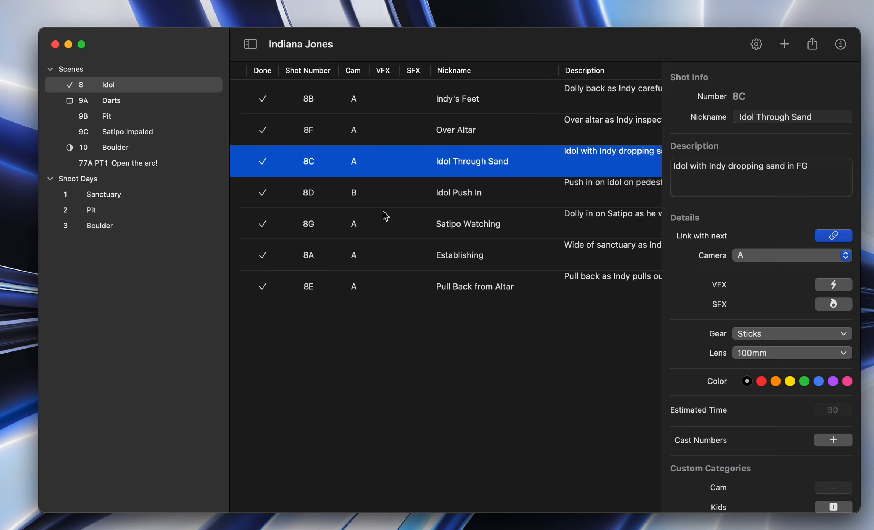
click(383, 213)
Step: Look over the reordered shot list and view the shot info for Establishing and Idol Through Sand
scroll(418, 192, right, 5)
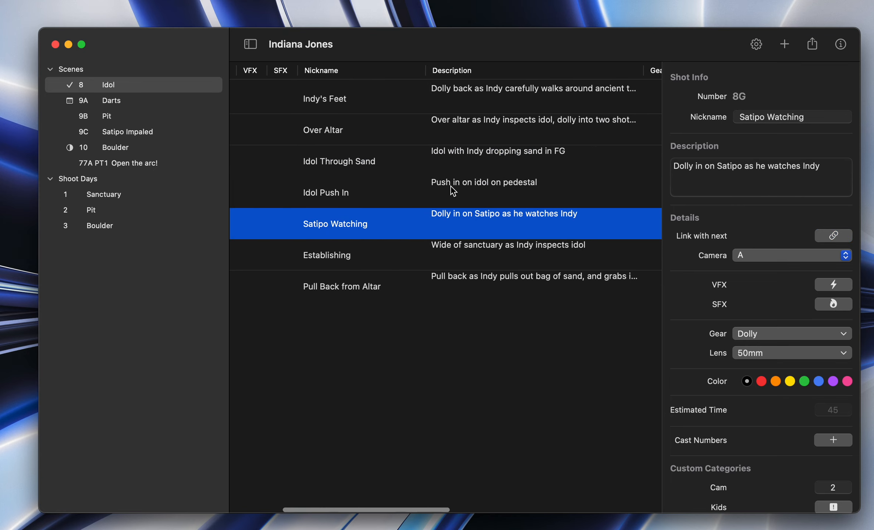
scroll(450, 187, left, 5)
click(413, 266)
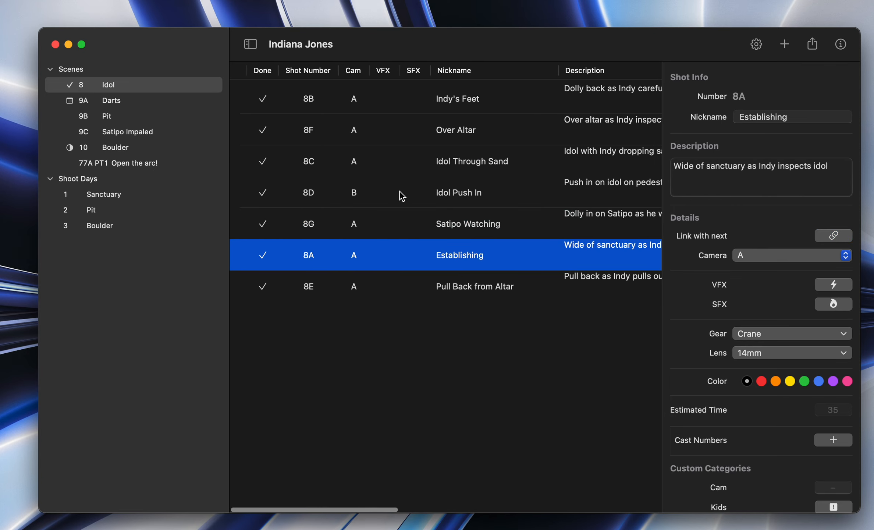
click(396, 168)
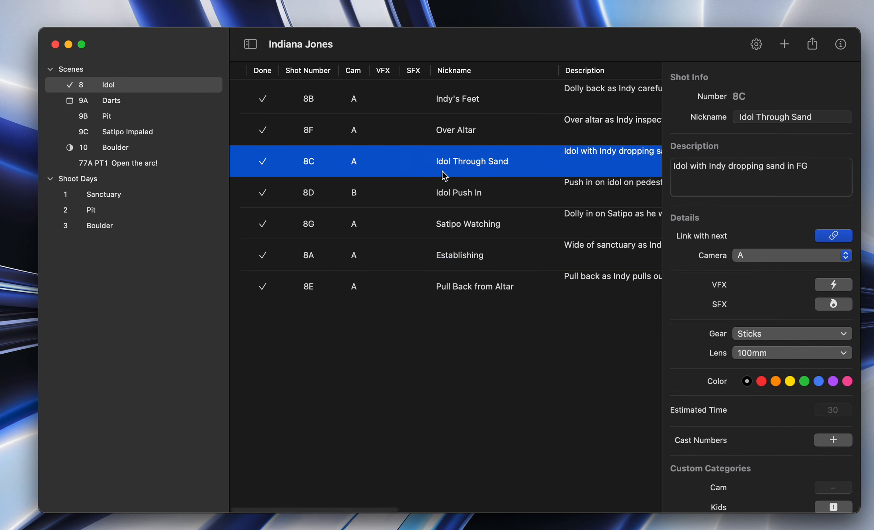
Step: In the Sanctuary shoot day, link the Idol Push In shot with Pull Back from Altar, accepting the prep number change
scroll(464, 170, right, 1)
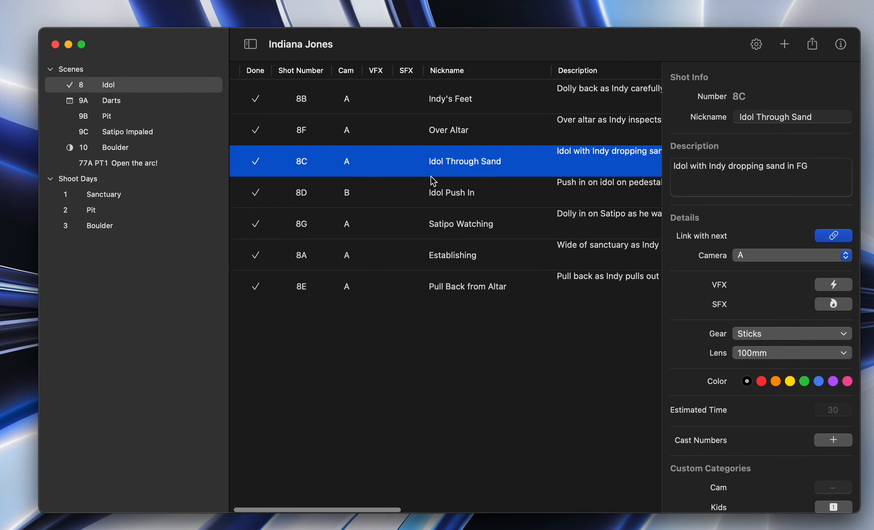
click(92, 193)
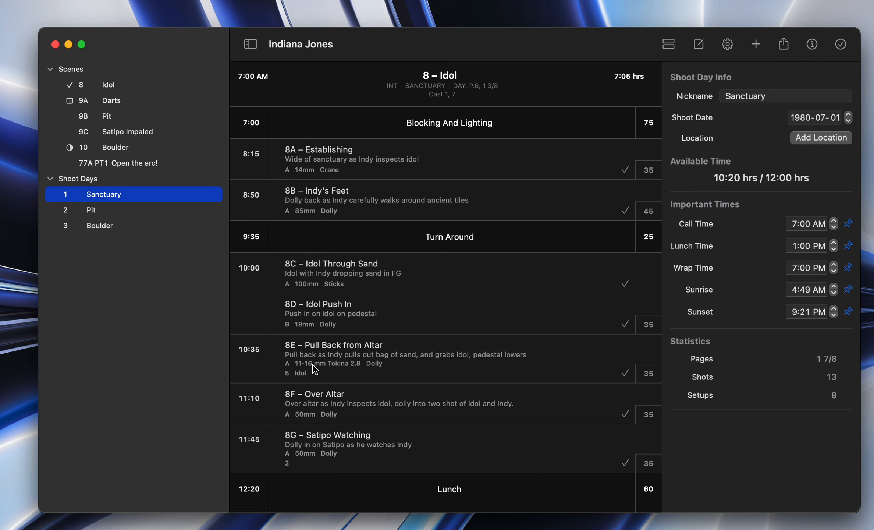
click(401, 343)
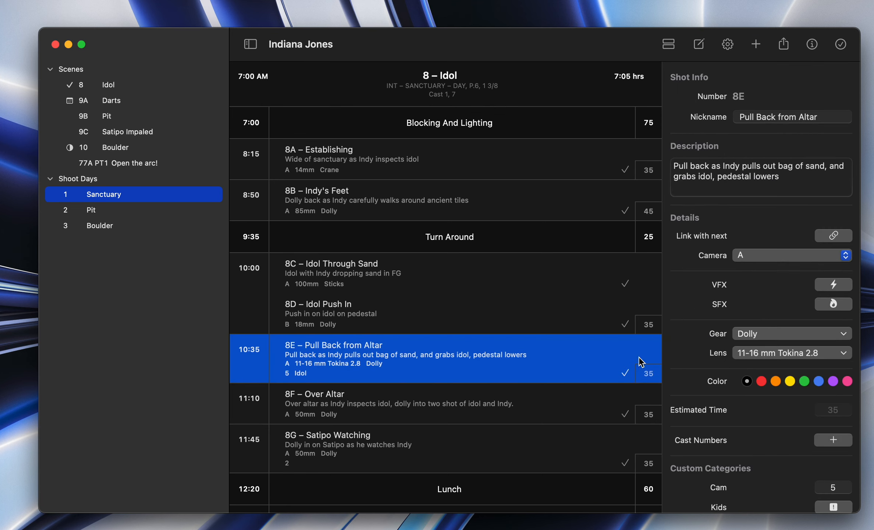
click(529, 316)
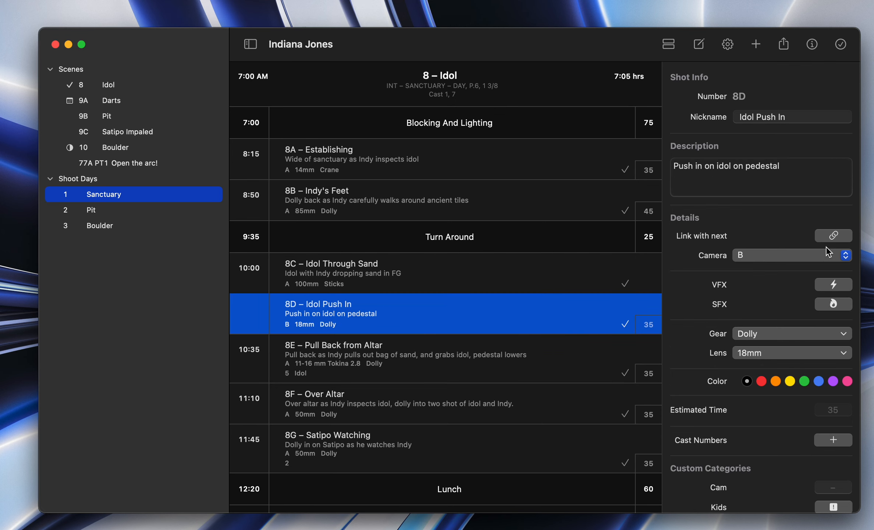
click(833, 236)
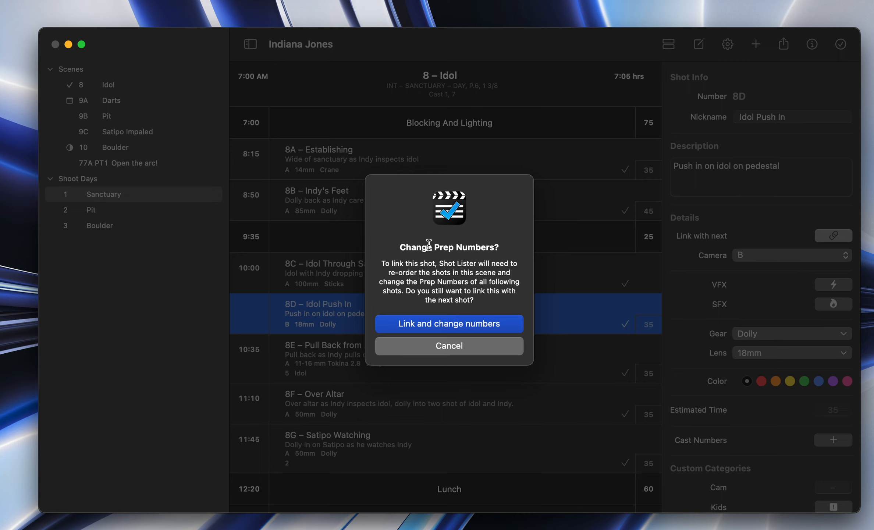
drag(427, 248, 490, 247)
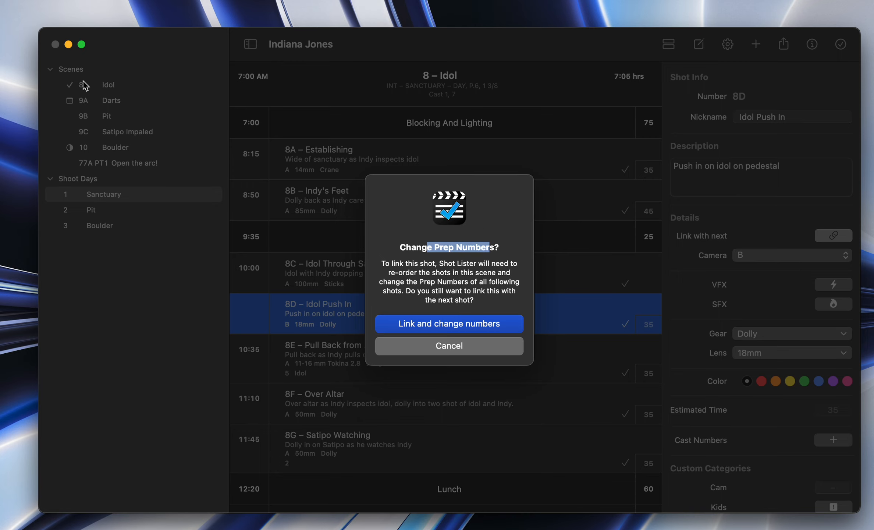
click(476, 327)
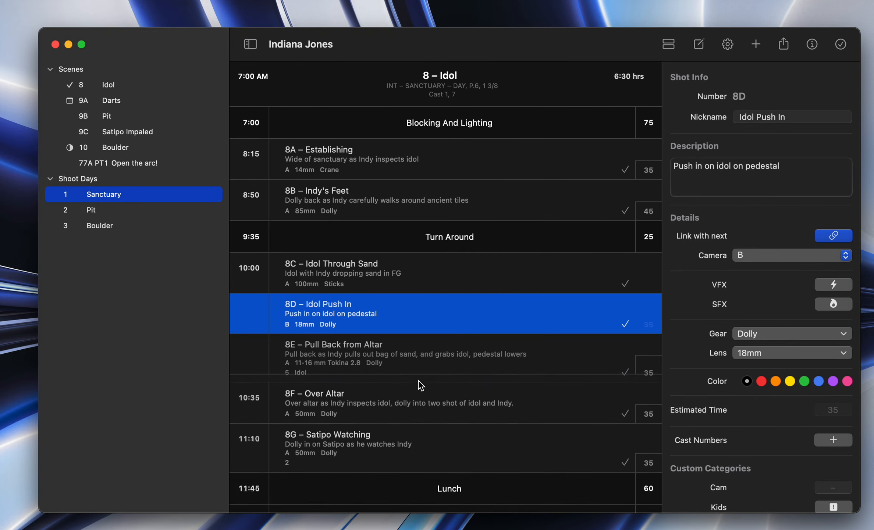
Step: Set the camera of the Pull Back from Altar shot to D
click(408, 411)
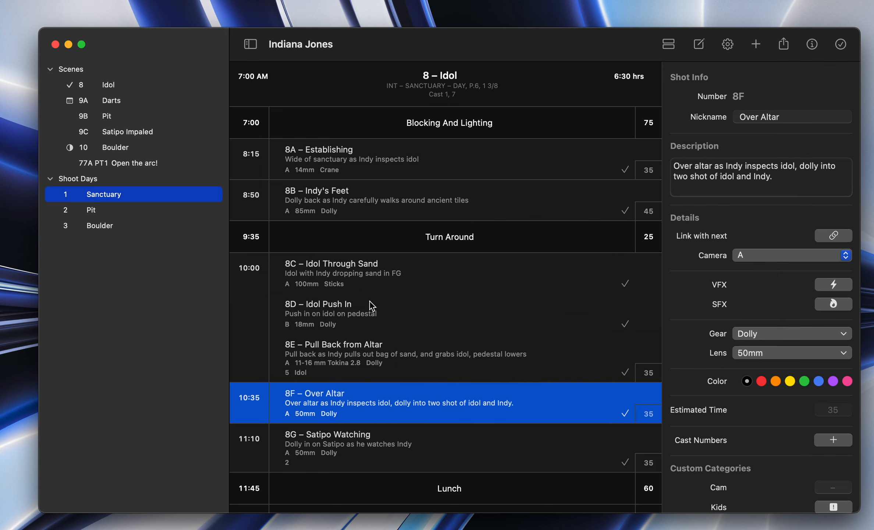
click(468, 365)
click(777, 258)
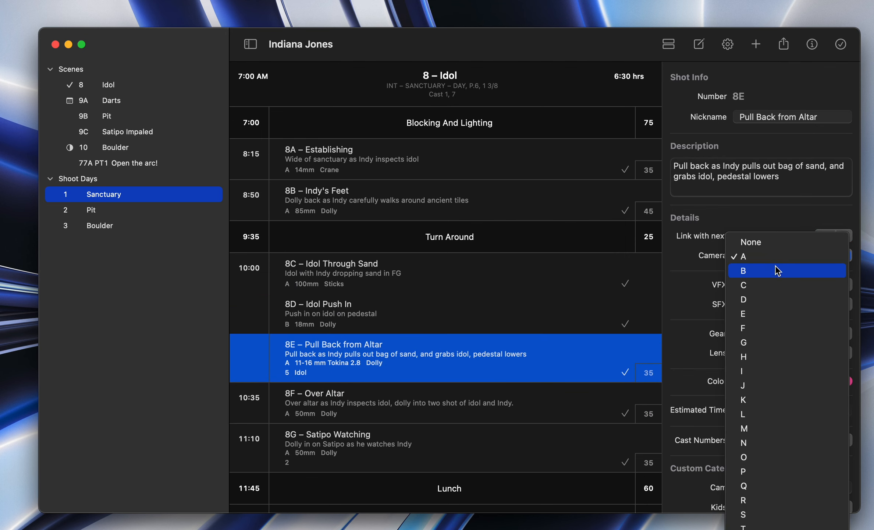
click(763, 289)
click(758, 254)
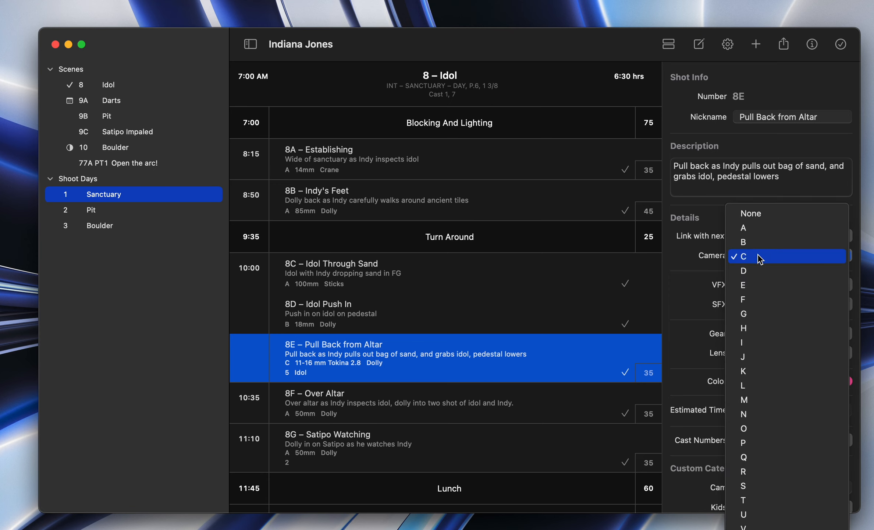
click(754, 269)
click(502, 411)
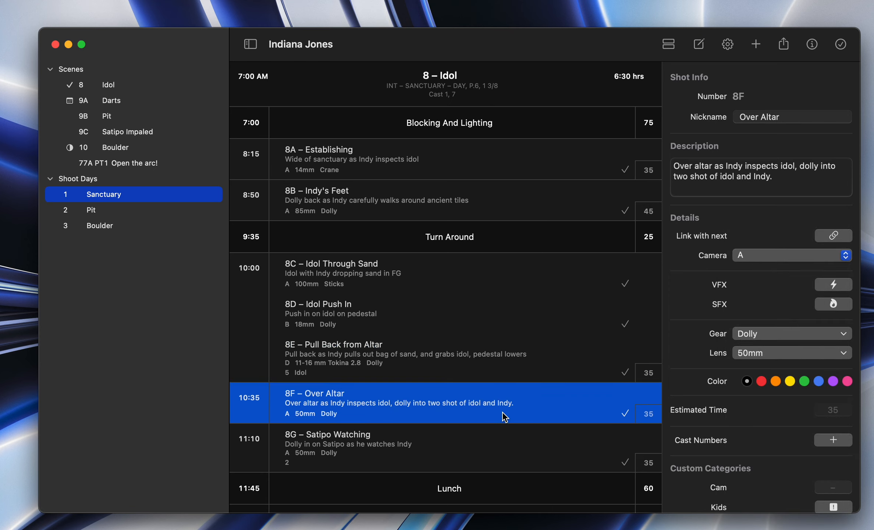
Step: Move the Over Altar shot above the linked group starting with Idol Through Sand in the Sanctuary shoot day
click(434, 449)
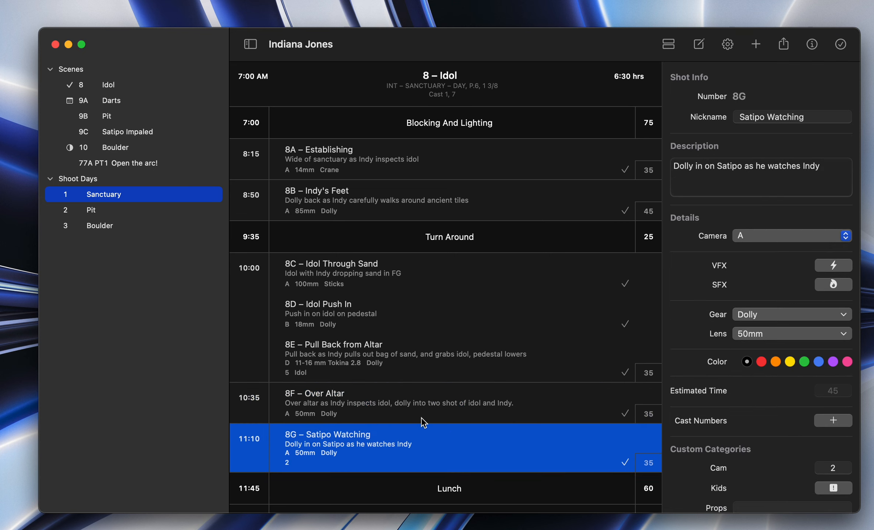
click(349, 374)
drag(344, 401, 330, 282)
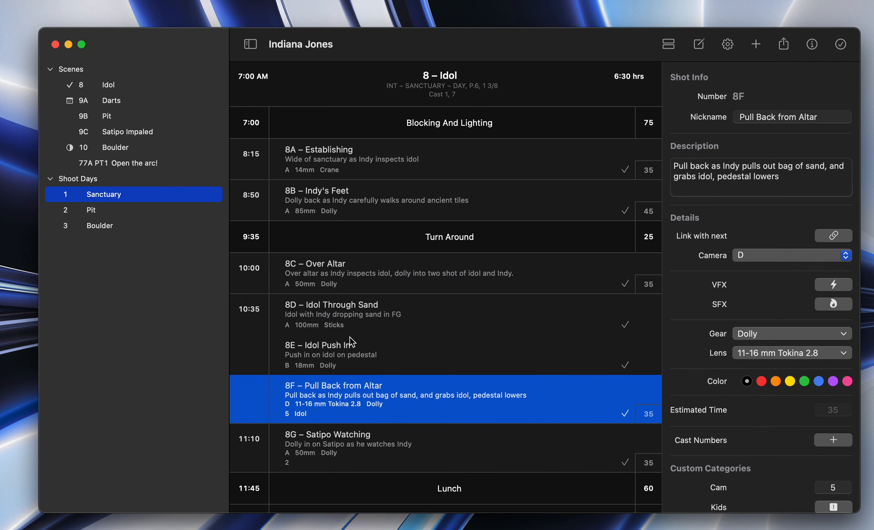
click(361, 450)
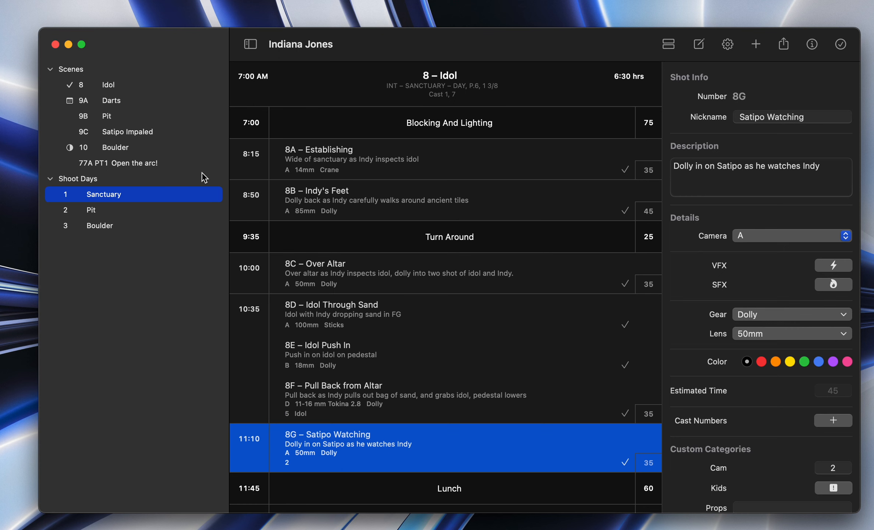
Step: Return to the Idol scene and link the Satipo Watching shot with Establishing
click(107, 87)
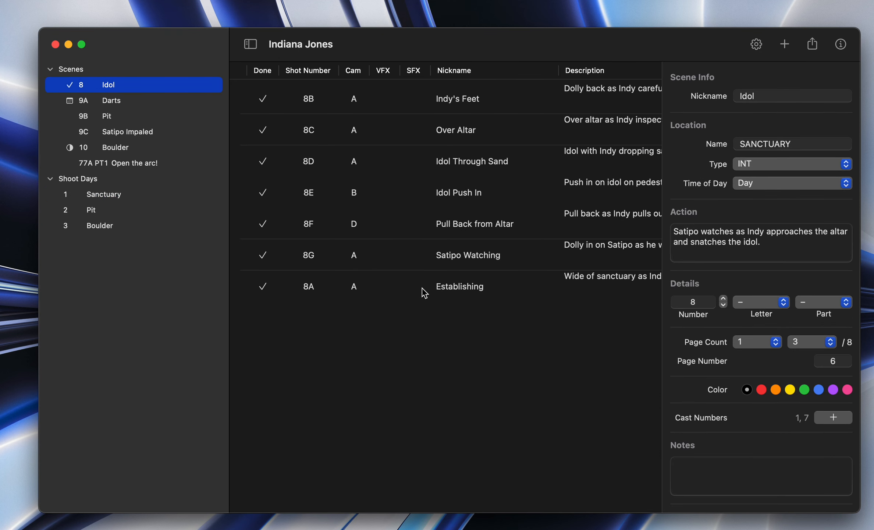
click(400, 255)
click(834, 235)
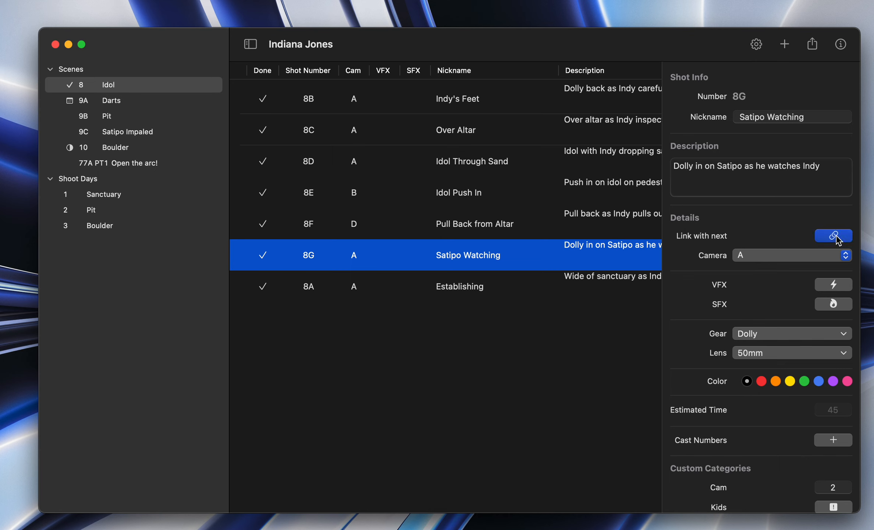
click(468, 351)
Step: Set the Establishing shot's camera to B, leaving Satipo Watching without a VFX flag
click(367, 289)
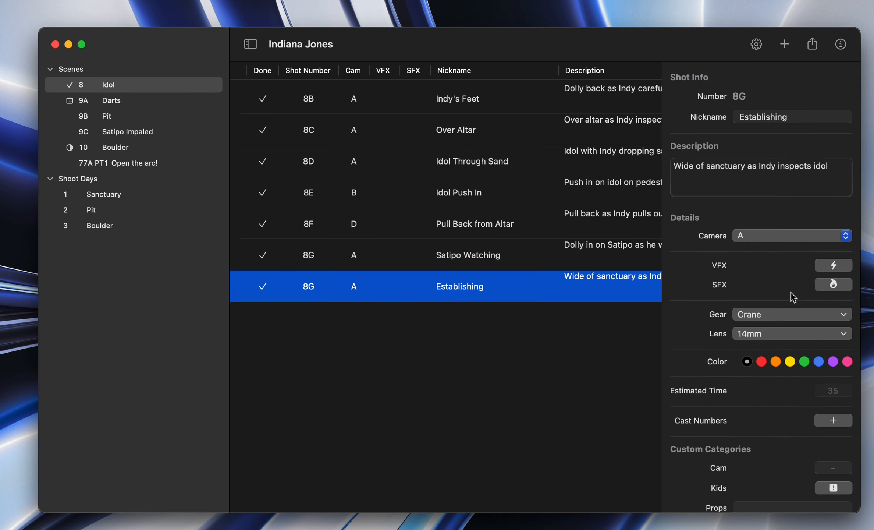
click(761, 240)
click(751, 250)
click(491, 378)
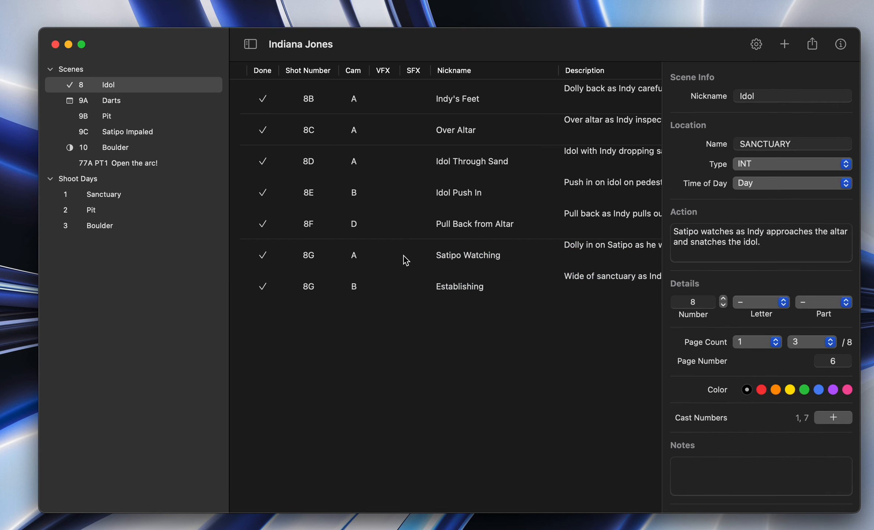
click(384, 266)
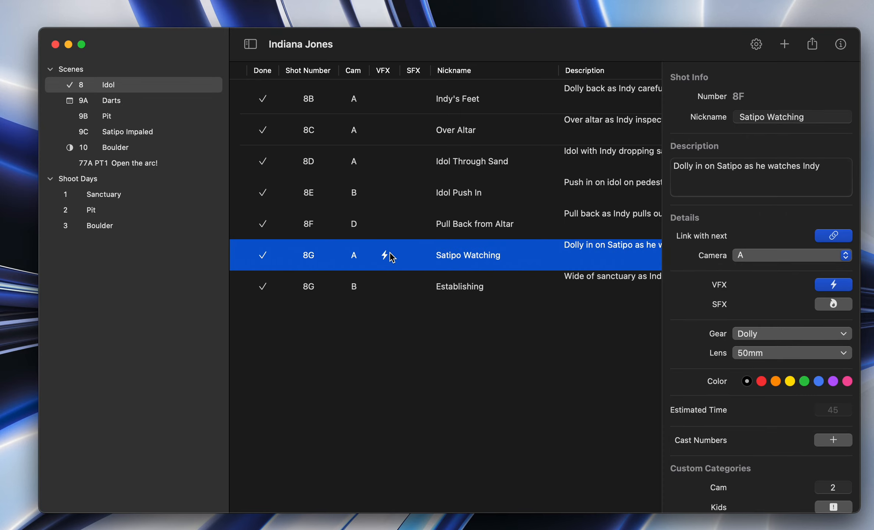
click(389, 255)
Step: Review the Idol scene's shot list across all its columns, from shot numbers and cameras to props and custom categories
scroll(488, 266, right, 10)
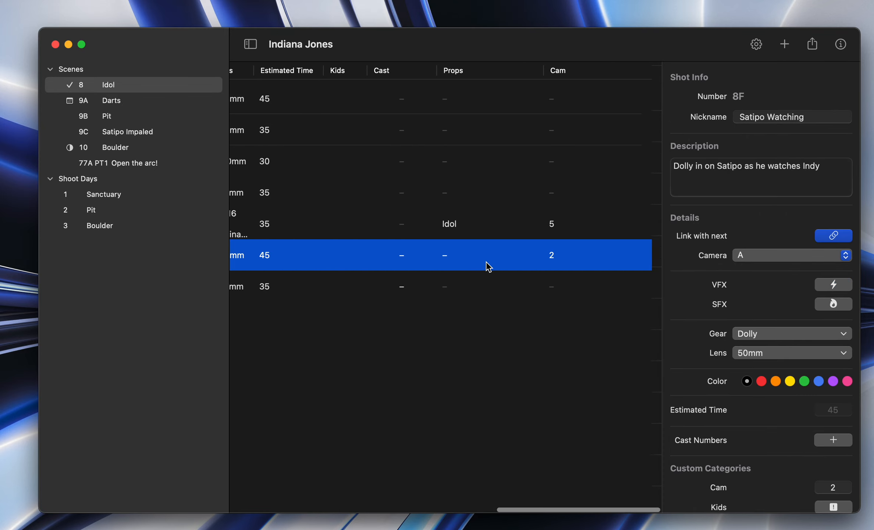
scroll(488, 265, left, 10)
click(419, 322)
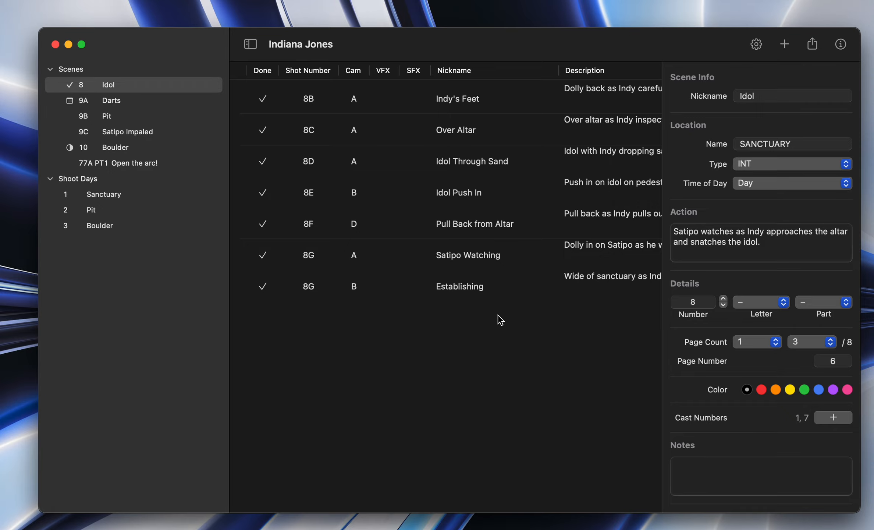
scroll(495, 284, right, 8)
scroll(494, 283, left, 8)
scroll(494, 283, right, 8)
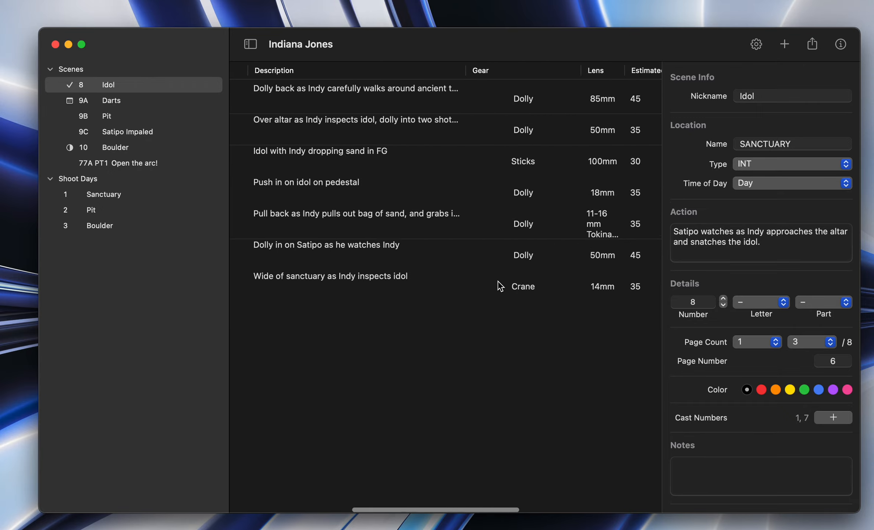
scroll(500, 286, right, 5)
scroll(499, 286, left, 10)
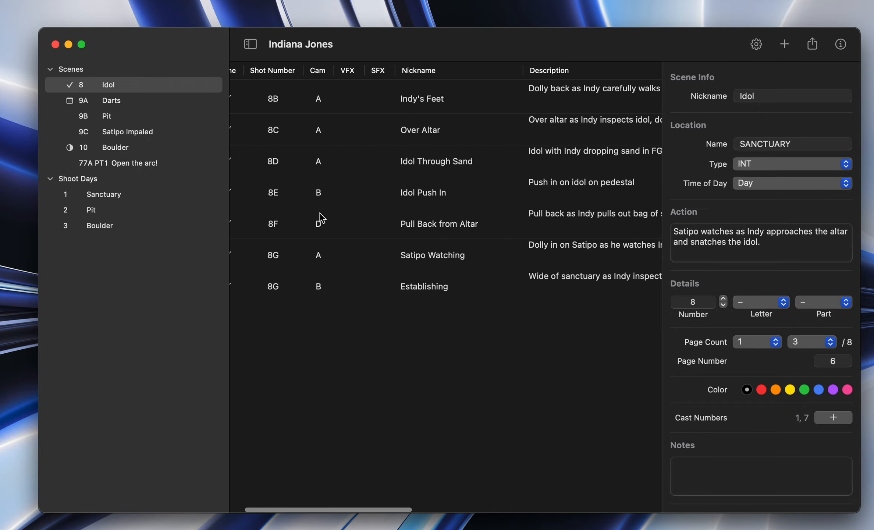
scroll(405, 265, left, 2)
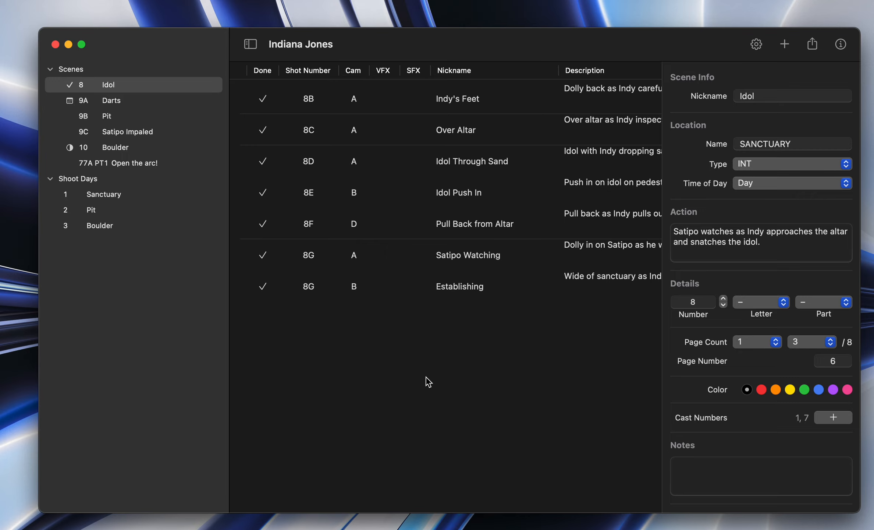
scroll(426, 377, right, 10)
scroll(426, 377, left, 8)
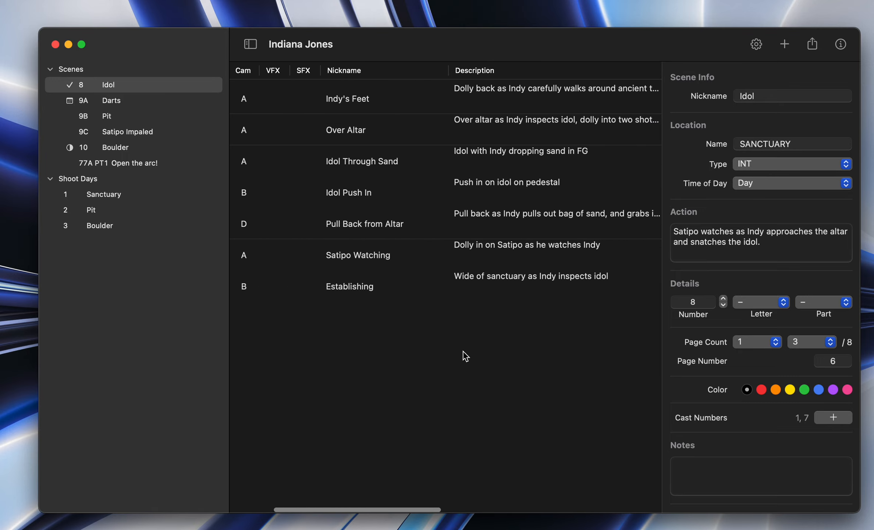
scroll(466, 356, left, 6)
scroll(477, 362, right, 5)
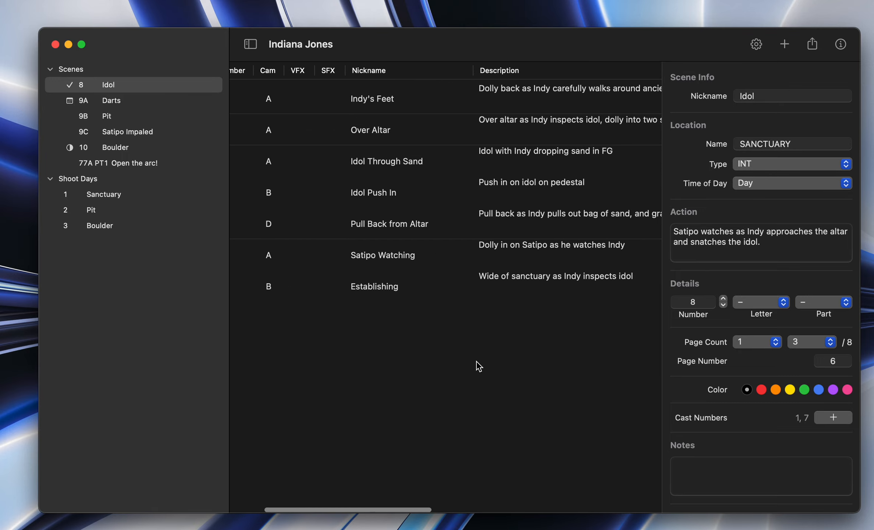
scroll(477, 362, right, 6)
scroll(477, 362, left, 8)
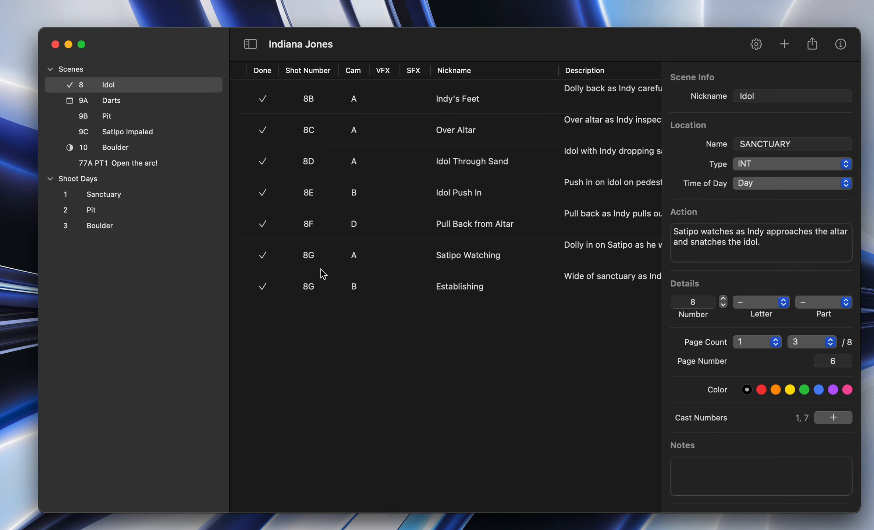
scroll(468, 247, right, 10)
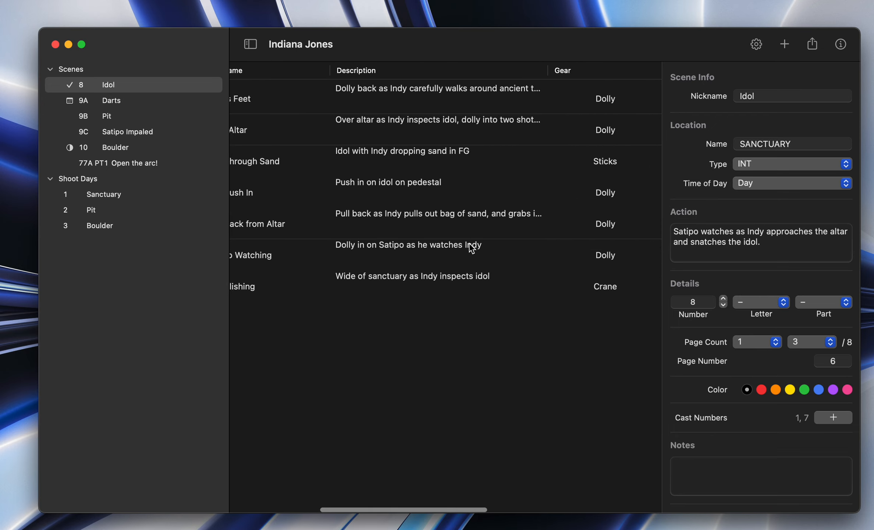
scroll(469, 247, left, 10)
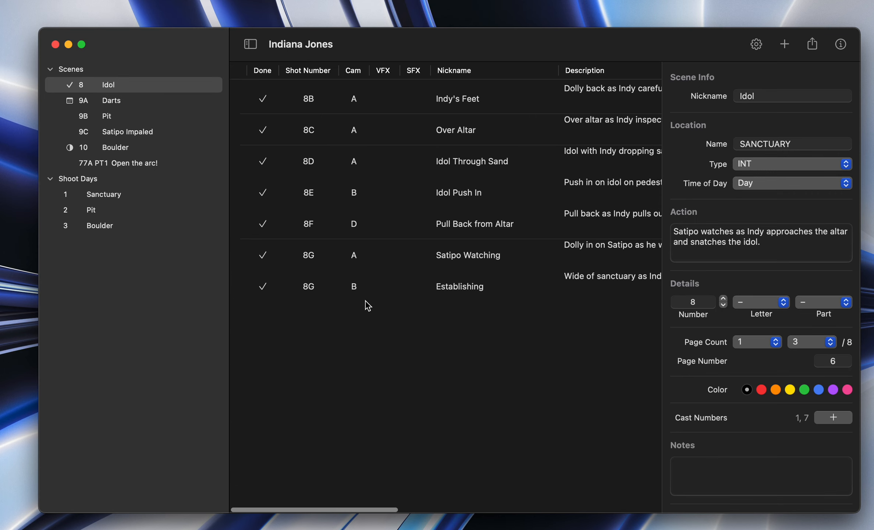